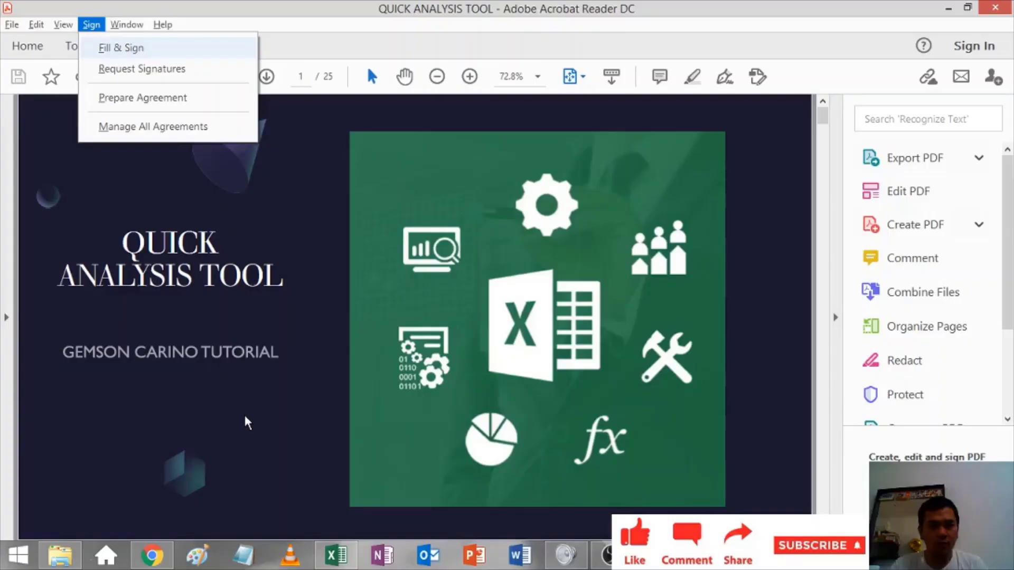
Step: Close the Sign menu in Acrobat Reader and switch to the FORMULA TRICKS workbook in Excel
{"action": "left_click", "coordinate": [246, 421]}
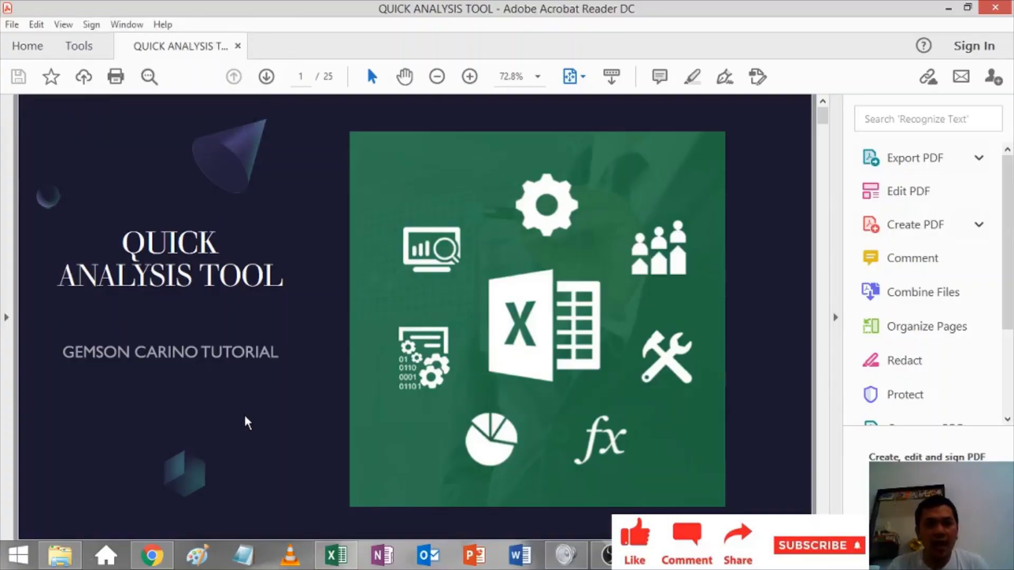
{"action": "key", "text": "alt+Tab"}
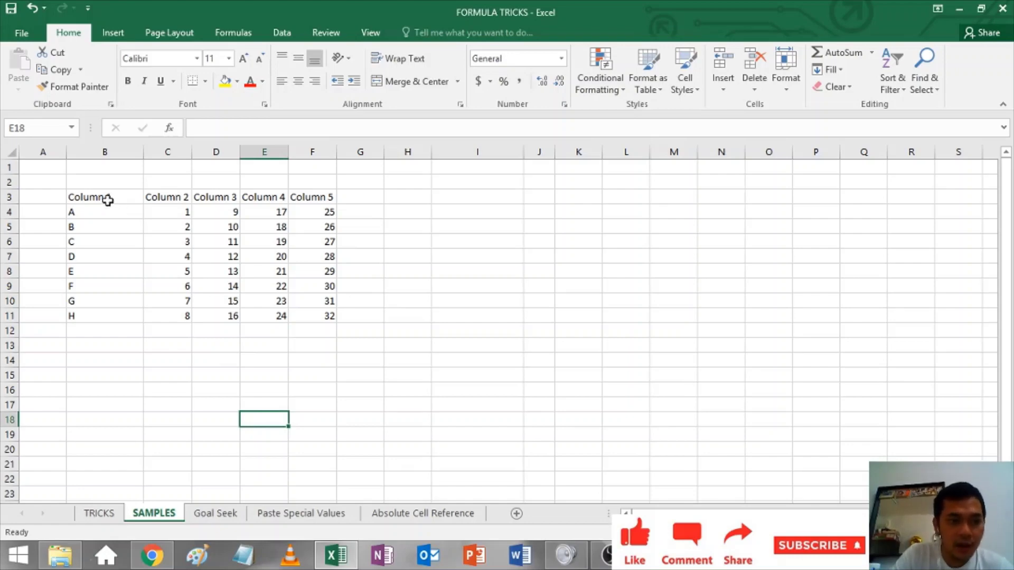
{"action": "mouse_move", "coordinate": [88, 185]}
{"action": "left_mouse_down"}
{"action": "mouse_move", "coordinate": [147, 276]}
{"action": "mouse_move", "coordinate": [342, 356]}
{"action": "mouse_move", "coordinate": [324, 310]}
{"action": "mouse_move", "coordinate": [100, 197]}
{"action": "mouse_move", "coordinate": [156, 208]}
{"action": "mouse_move", "coordinate": [132, 195]}
{"action": "mouse_move", "coordinate": [314, 315]}
{"action": "left_mouse_up"}
{"action": "left_click", "coordinate": [351, 336]}
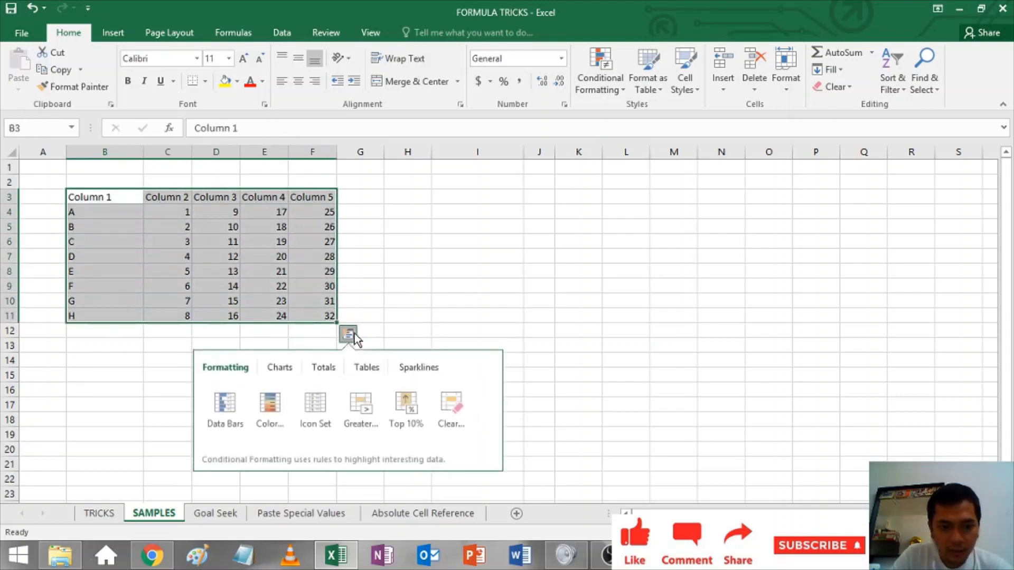
{"action": "left_click", "coordinate": [318, 372]}
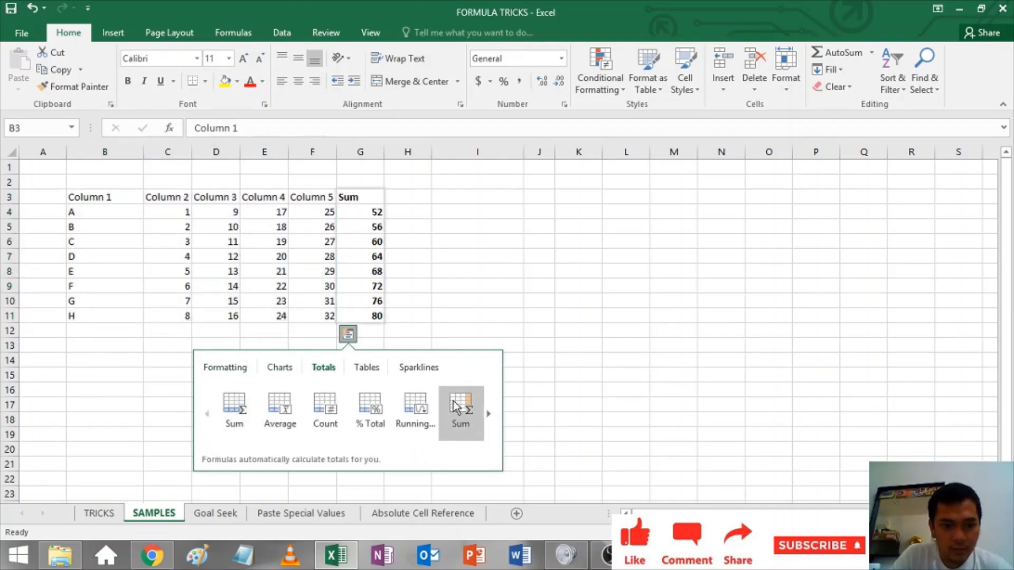
{"action": "left_click", "coordinate": [224, 367]}
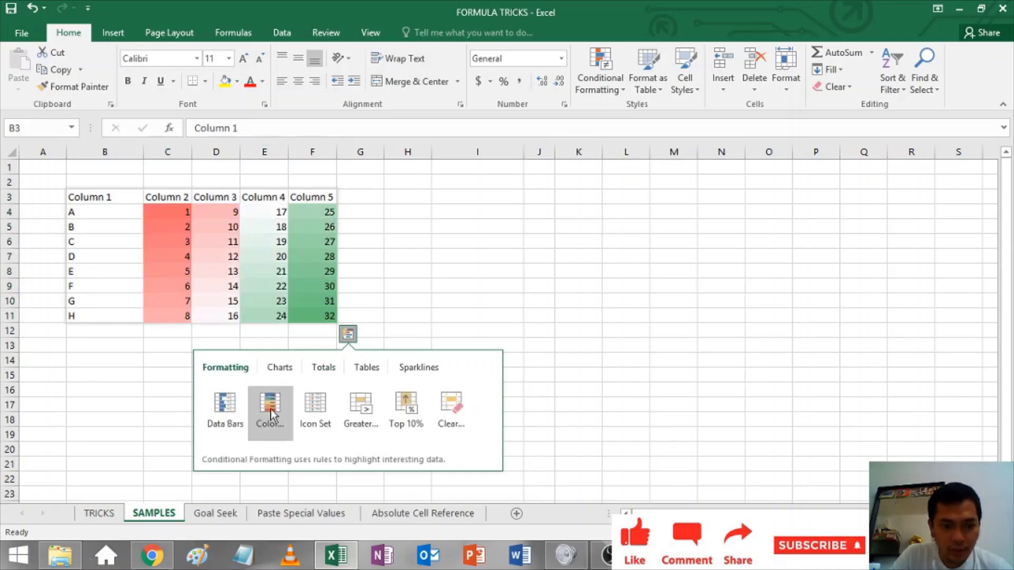
{"action": "left_click", "coordinate": [279, 367]}
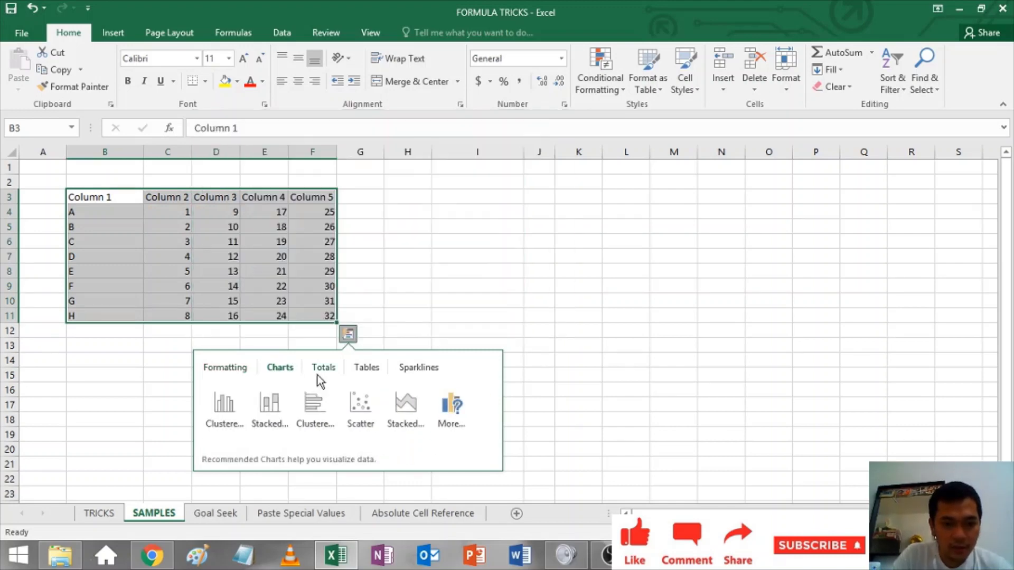
{"action": "left_click", "coordinate": [320, 369]}
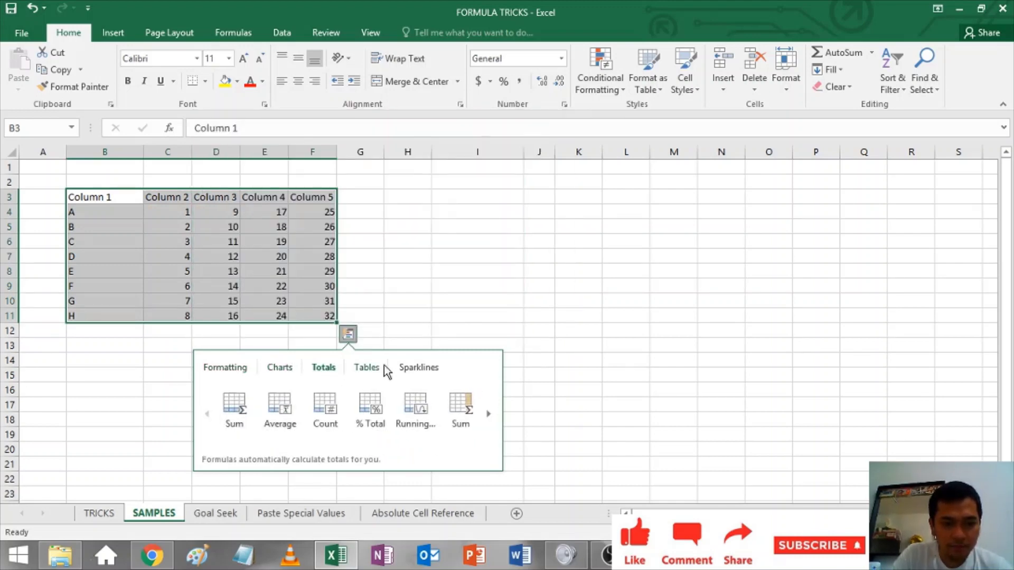
{"action": "left_click", "coordinate": [368, 369]}
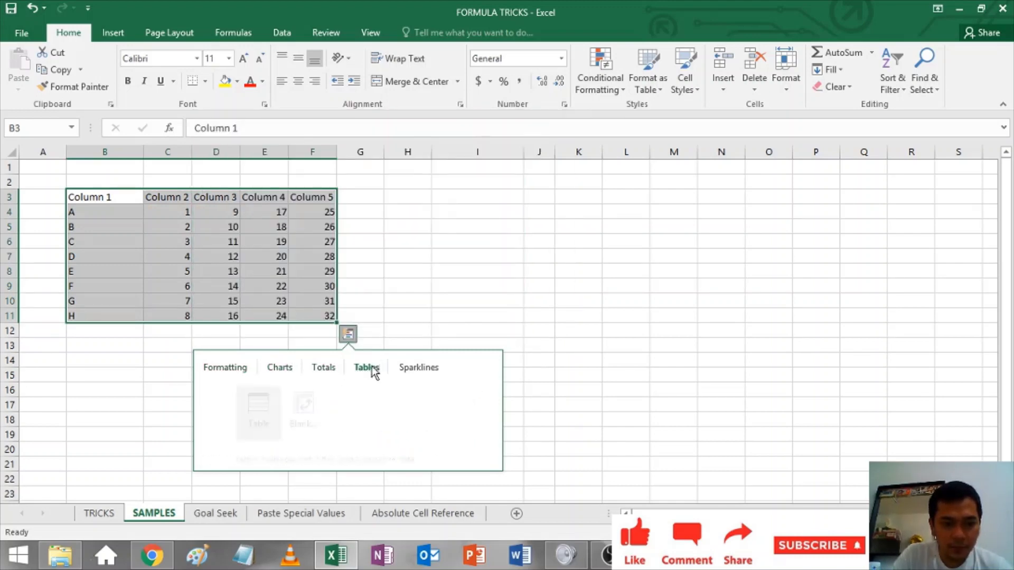
{"action": "left_click", "coordinate": [415, 367]}
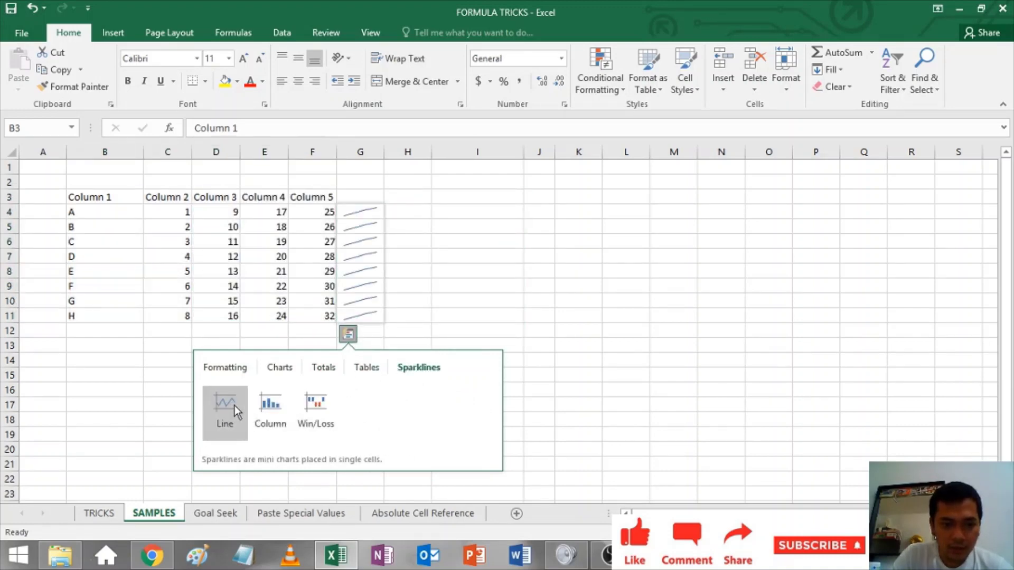
{"action": "left_click", "coordinate": [235, 370]}
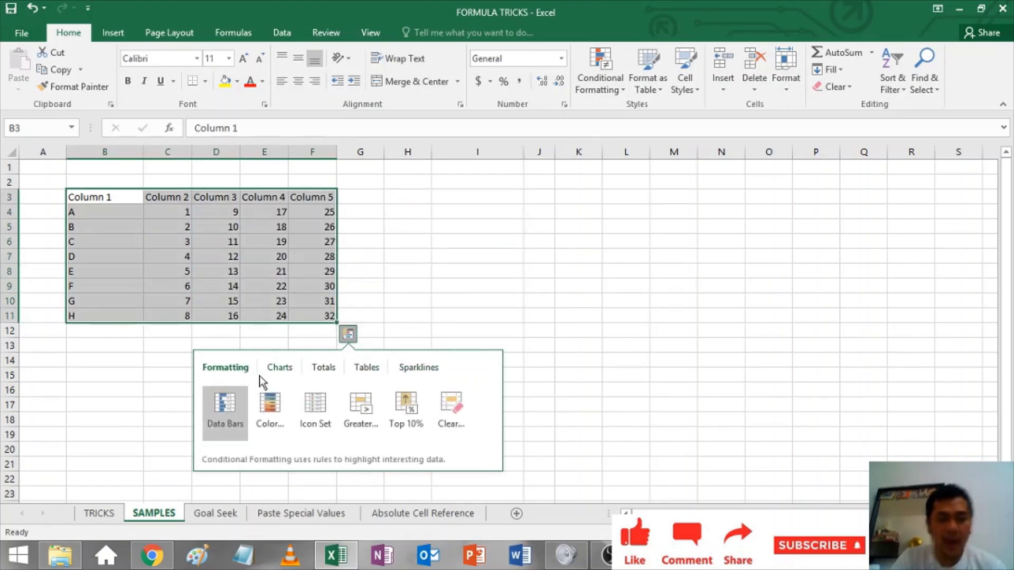
Step: Enter =now() in cell I4 to show the current date and time, 8/22/2020 11:03
{"action": "left_click", "coordinate": [436, 269]}
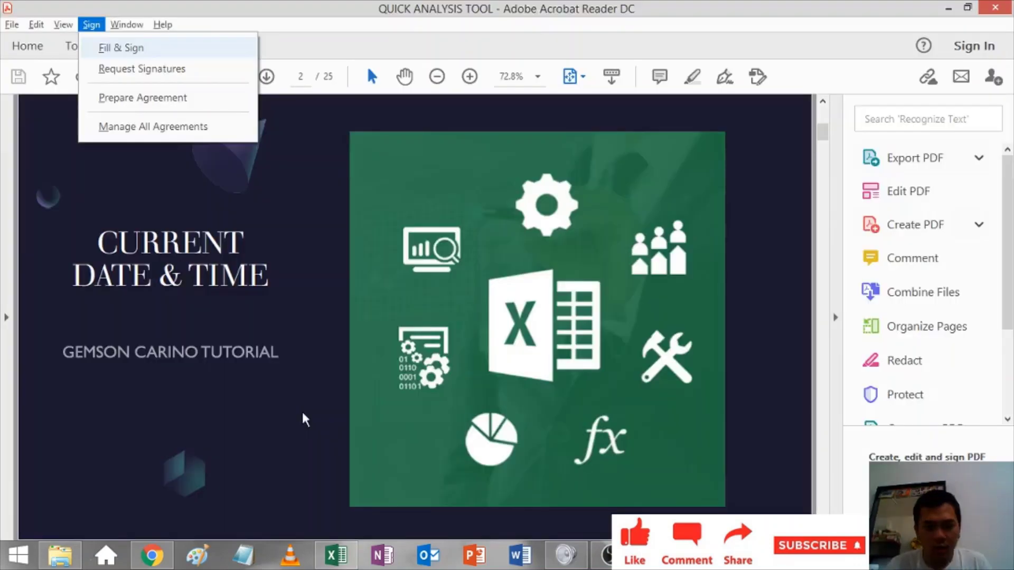
{"action": "left_click", "coordinate": [304, 420]}
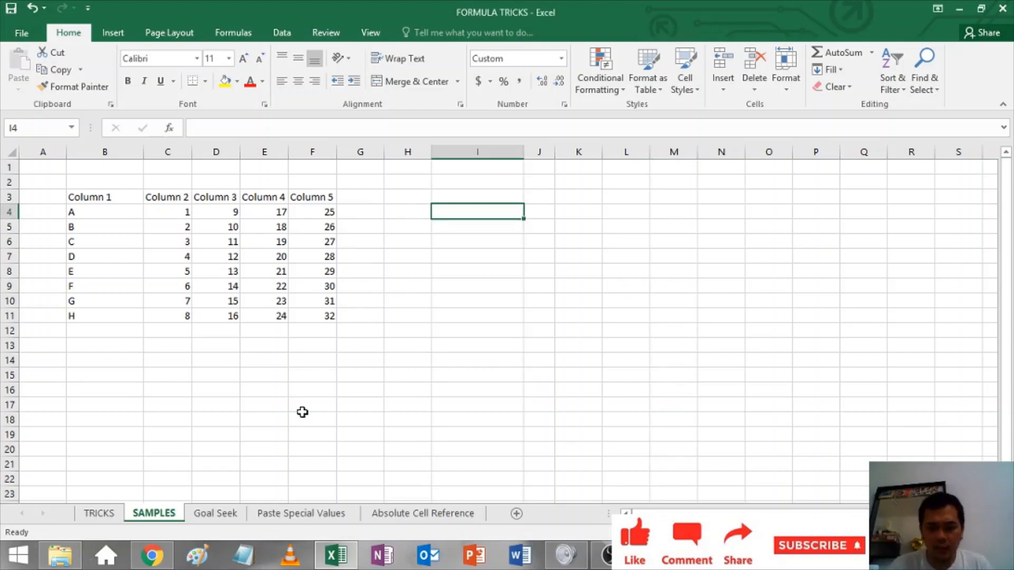
{"action": "type", "text": "=now("}
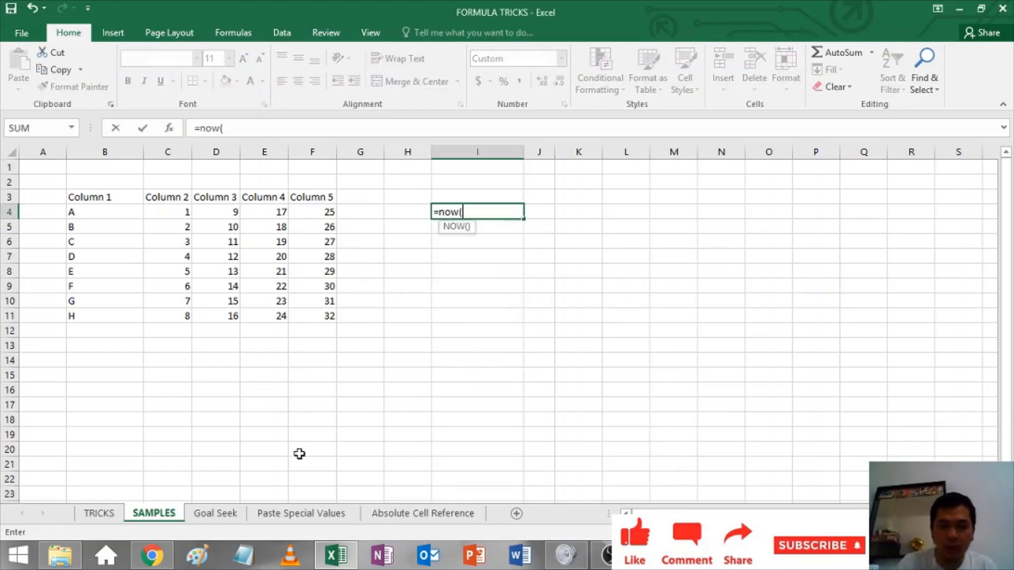
{"action": "key", "text": "Return"}
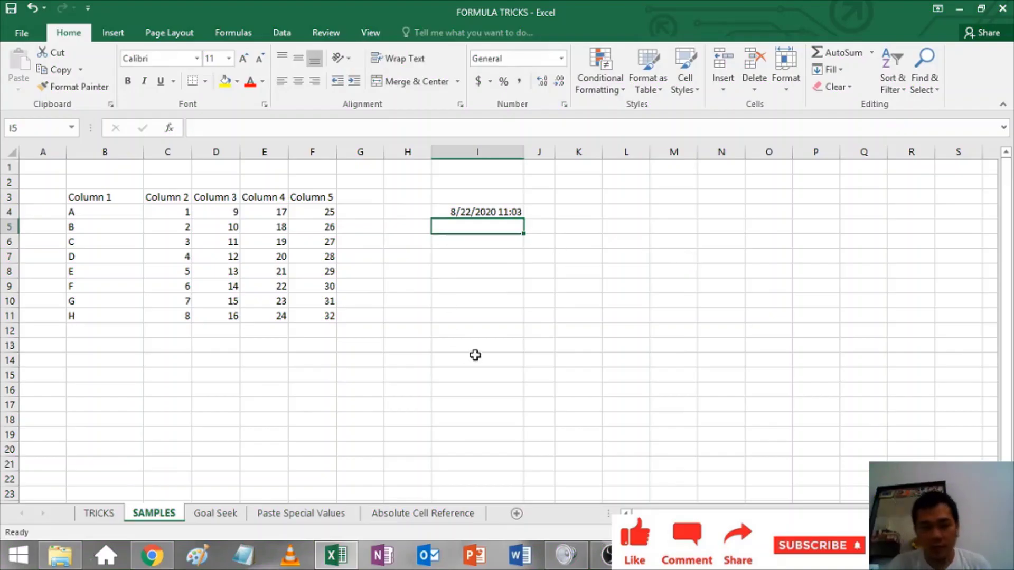
{"action": "left_click", "coordinate": [502, 260]}
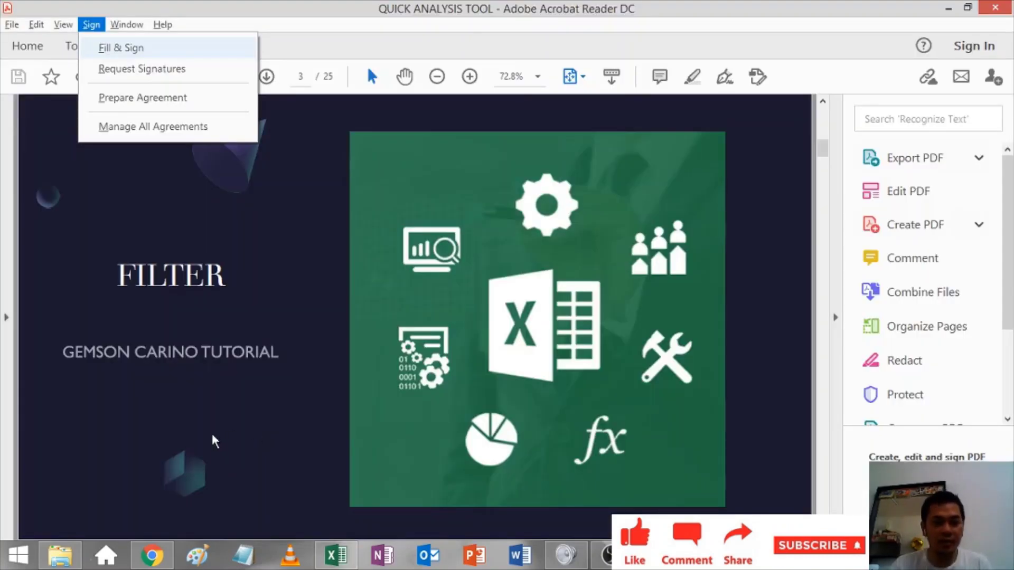
{"action": "left_click", "coordinate": [219, 452]}
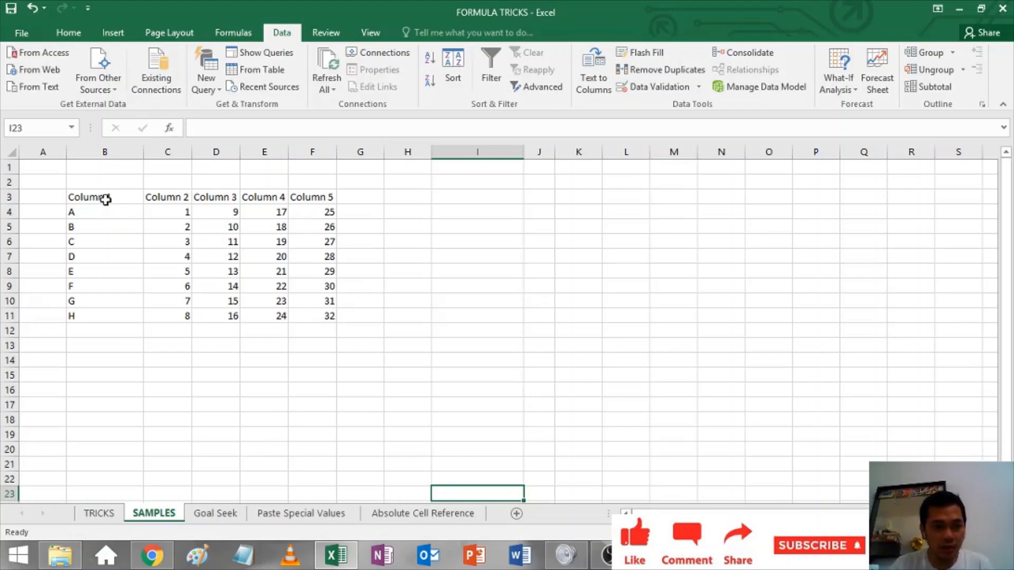
Step: Add filters to the Column 1–5 table and filter Column 1 to show only row D
{"action": "left_click", "coordinate": [107, 199]}
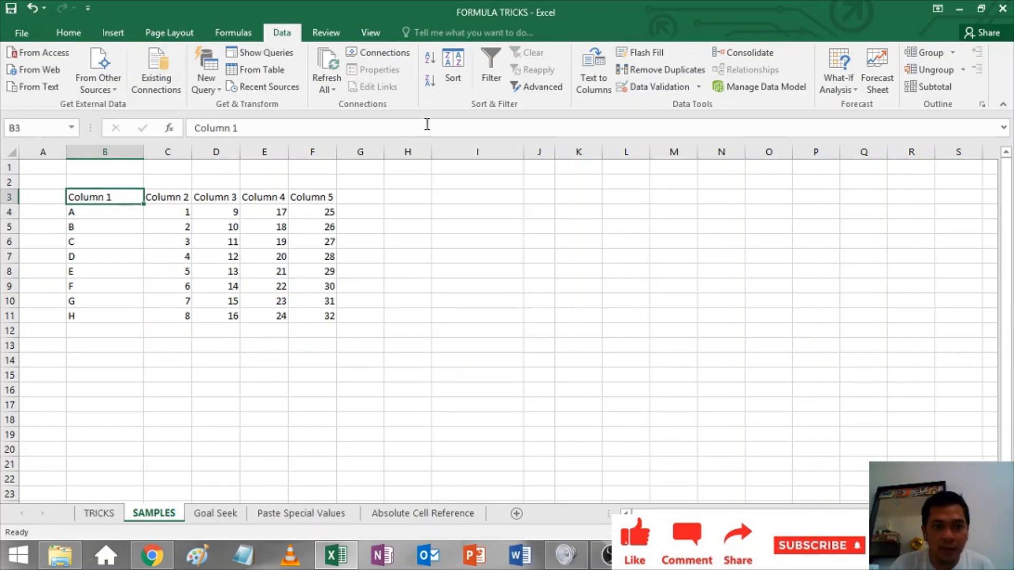
{"action": "left_click", "coordinate": [487, 61]}
{"action": "left_click", "coordinate": [137, 197]}
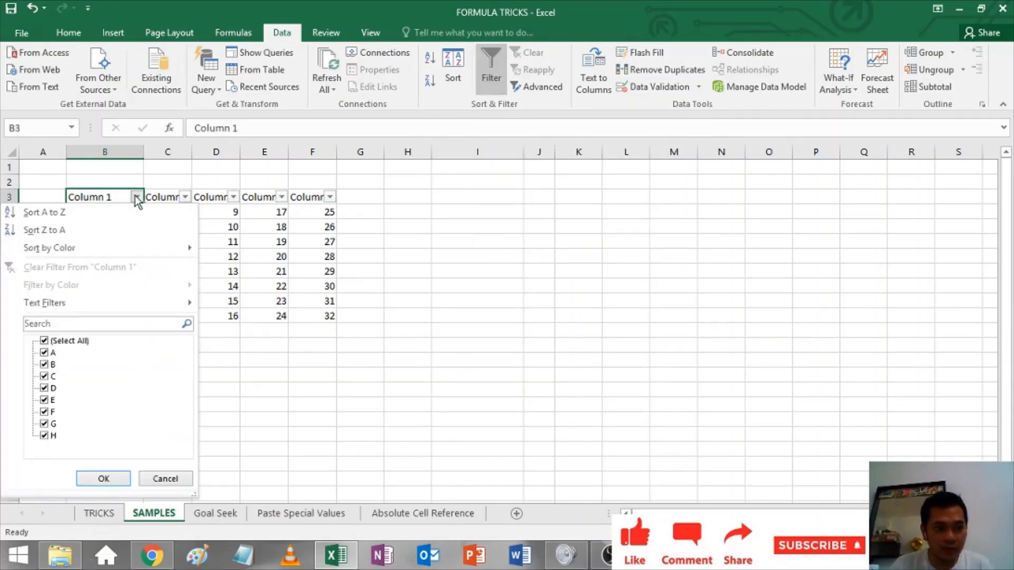
{"action": "left_click", "coordinate": [70, 341]}
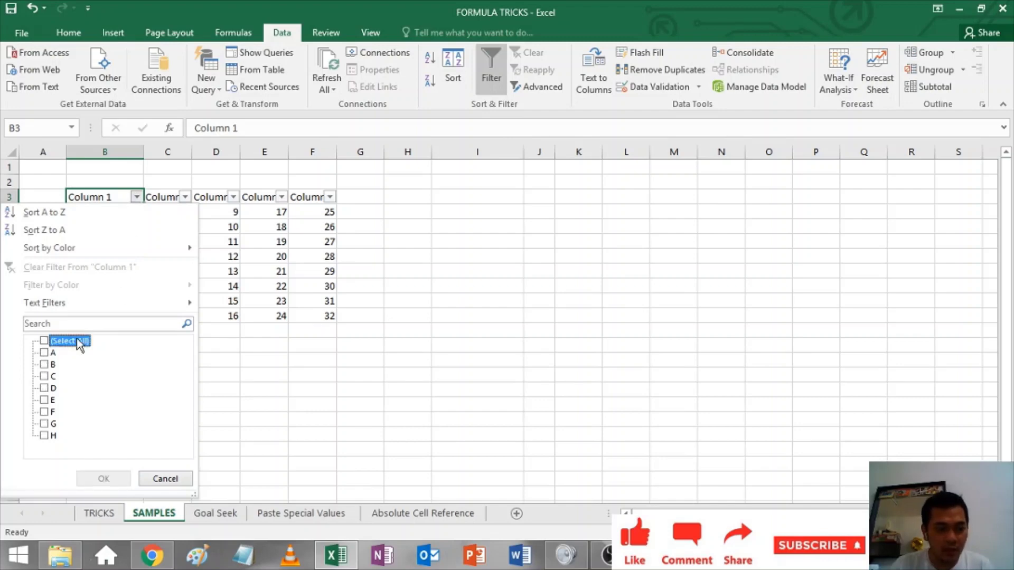
{"action": "left_click", "coordinate": [53, 388]}
{"action": "left_click", "coordinate": [103, 478]}
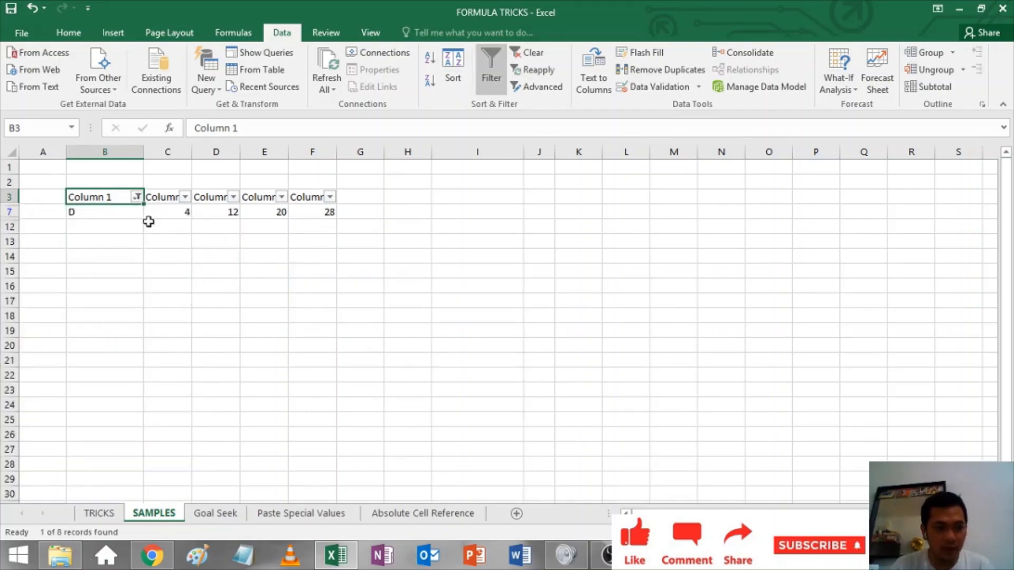
{"action": "left_click", "coordinate": [114, 227]}
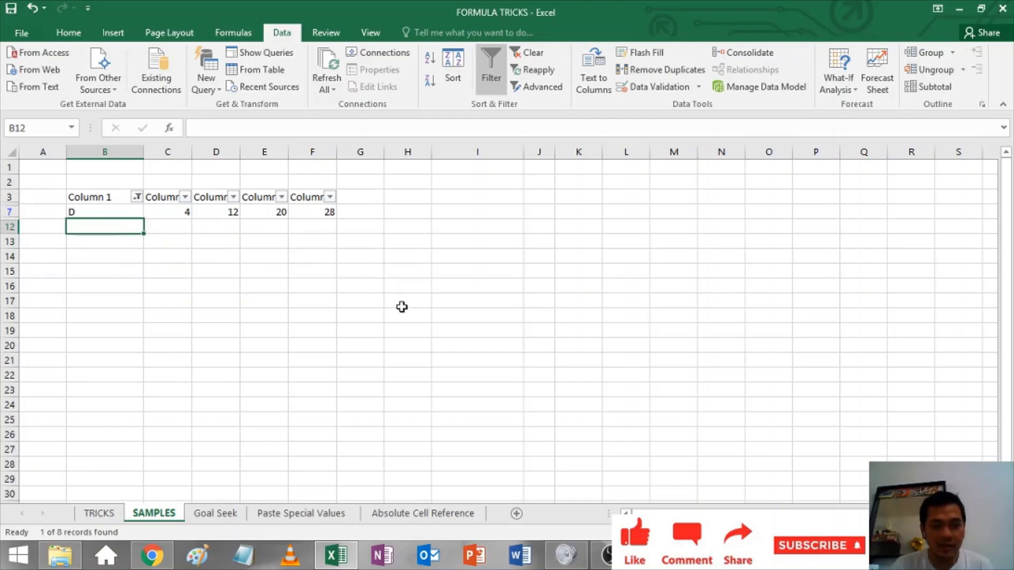
Step: Clear the Column 1 filter with Alt+A, C so all rows A–H reappear, then return to the workbook
{"action": "key", "text": "alt+a"}
{"action": "key", "text": "c"}
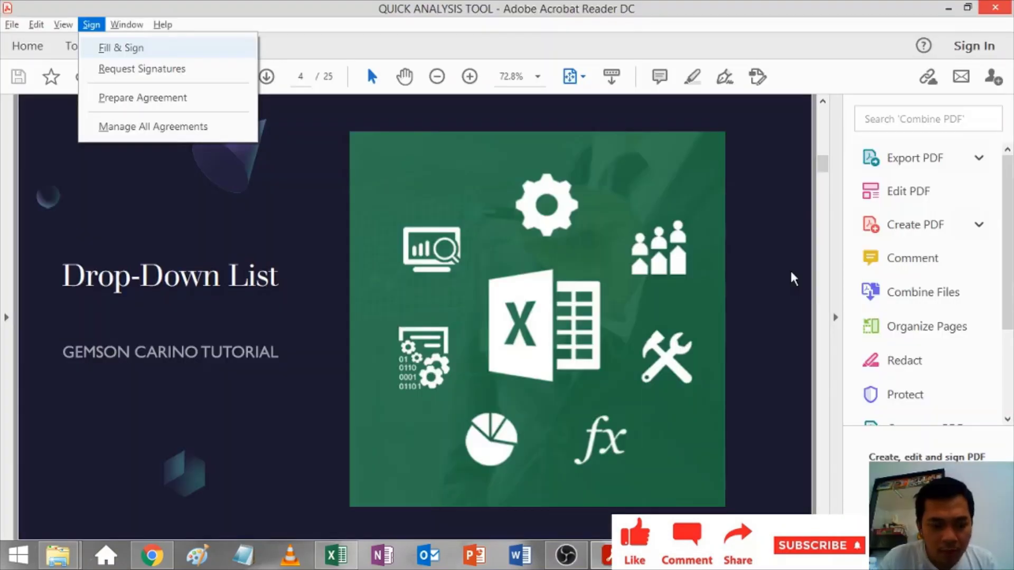
{"action": "key", "text": "alt+Tab"}
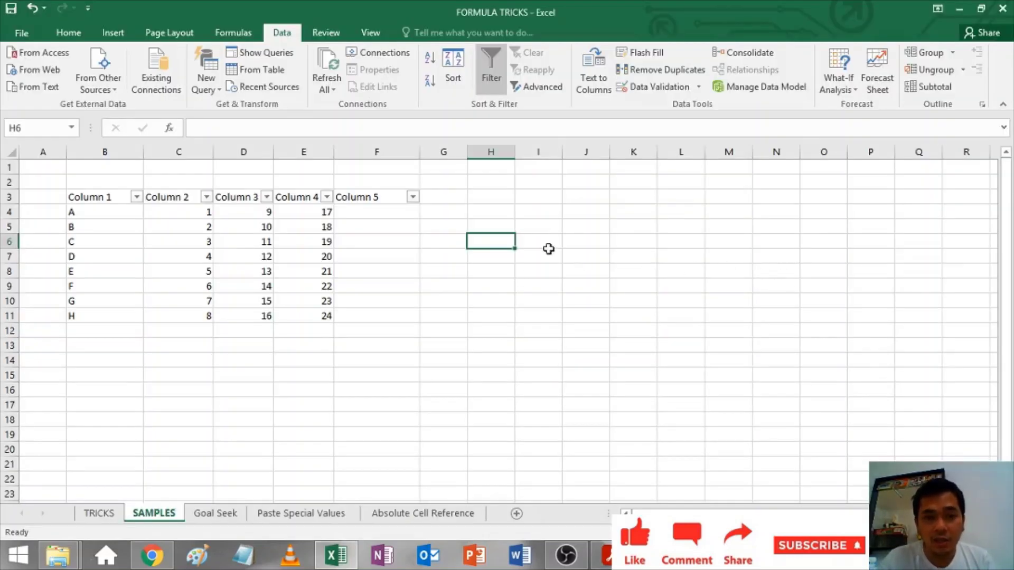
Step: Enter the list values 1, 2, 3 and 4 in cells H6:H9
{"action": "left_click_drag", "start_coordinate": [396, 229], "coordinate": [396, 316]}
{"action": "left_click", "coordinate": [669, 243]}
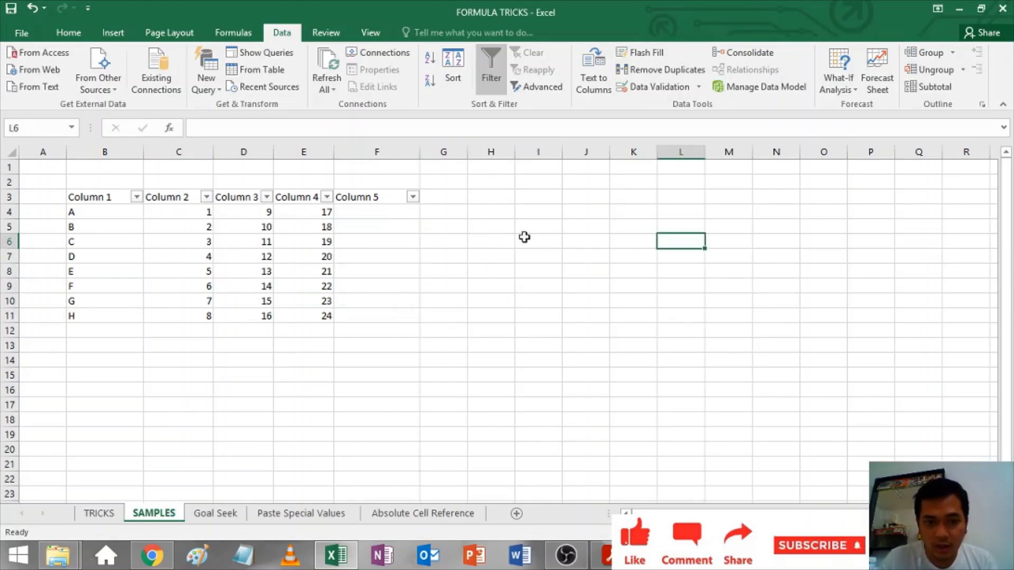
{"action": "left_click", "coordinate": [512, 240]}
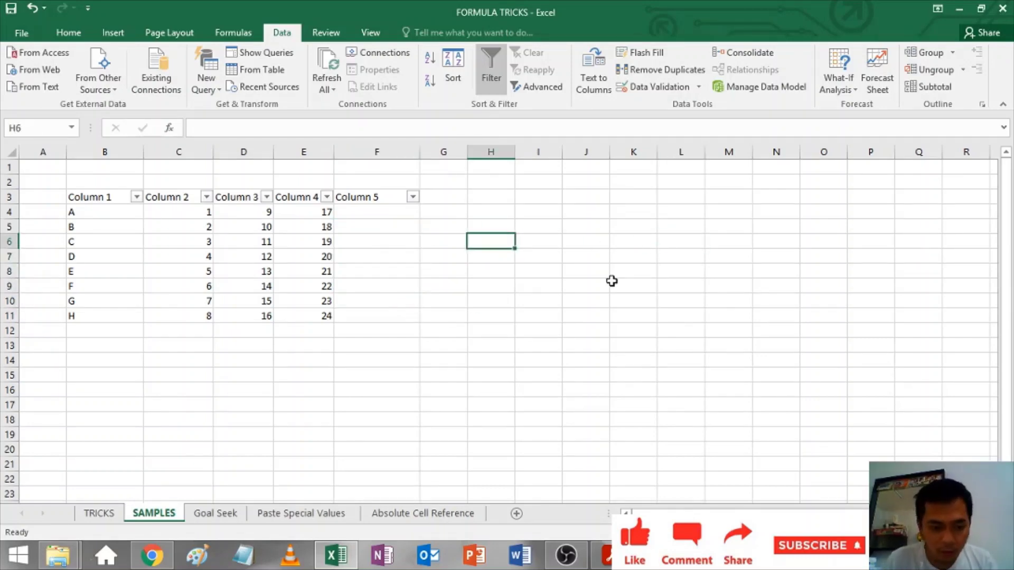
{"action": "type", "text": "1"}
{"action": "key", "text": "Return"}
{"action": "type", "text": "2"}
{"action": "key", "text": "Return"}
{"action": "type", "text": "3"}
{"action": "key", "text": "Return"}
{"action": "type", "text": "4"}
{"action": "key", "text": "Return"}
Step: Select the empty Column 5 cells F4:F11
{"action": "left_click_drag", "start_coordinate": [491, 227], "coordinate": [485, 314]}
{"action": "left_click", "coordinate": [377, 238]}
{"action": "left_click_drag", "start_coordinate": [373, 200], "coordinate": [353, 396]}
{"action": "left_click_drag", "start_coordinate": [368, 272], "coordinate": [369, 304]}
{"action": "left_click", "coordinate": [369, 280]}
{"action": "left_click", "coordinate": [377, 212]}
{"action": "left_click_drag", "start_coordinate": [377, 210], "coordinate": [381, 317]}
{"action": "left_click", "coordinate": [491, 285]}
{"action": "left_click", "coordinate": [382, 213]}
{"action": "left_click_drag", "start_coordinate": [381, 214], "coordinate": [369, 312]}
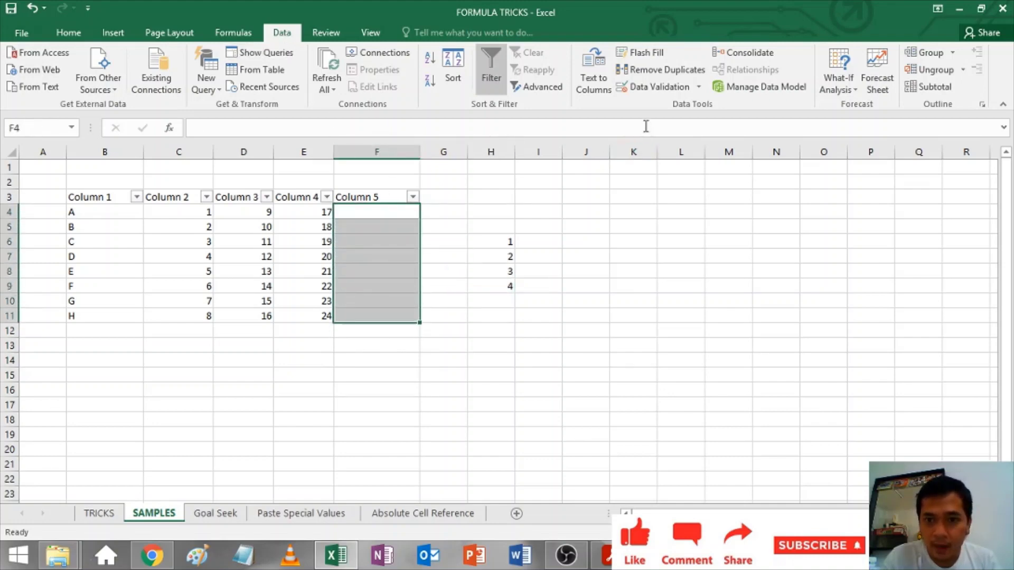
Step: Apply List data validation to F4:F11 with source =$H$6:$H$9
{"action": "left_click", "coordinate": [654, 89]}
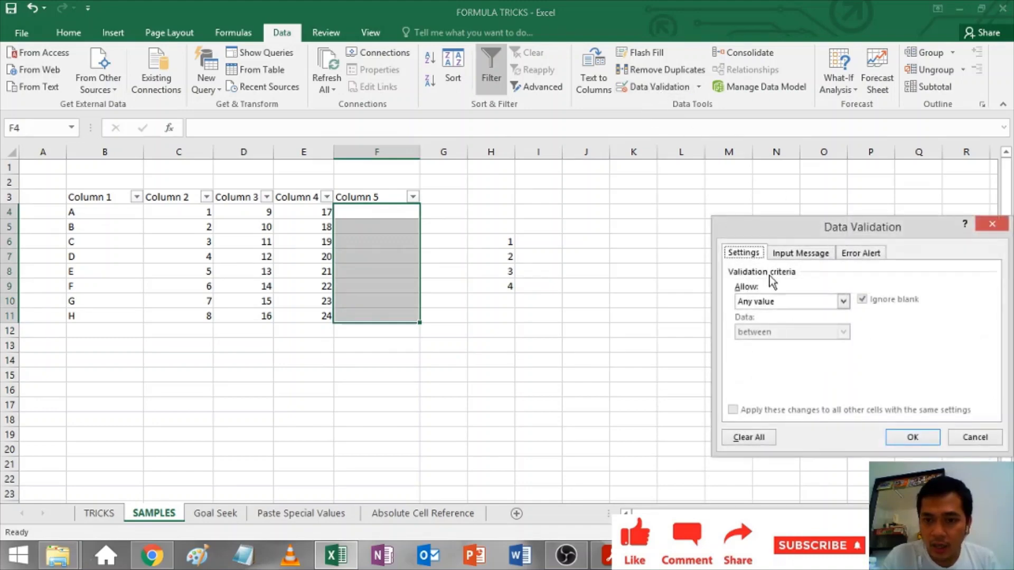
{"action": "left_click", "coordinate": [768, 303]}
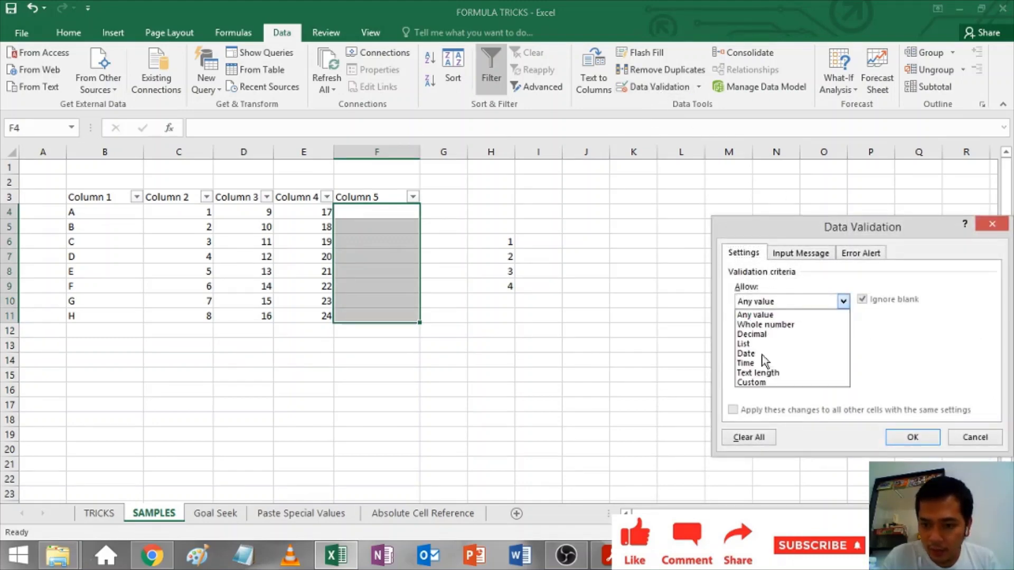
{"action": "left_click", "coordinate": [765, 345]}
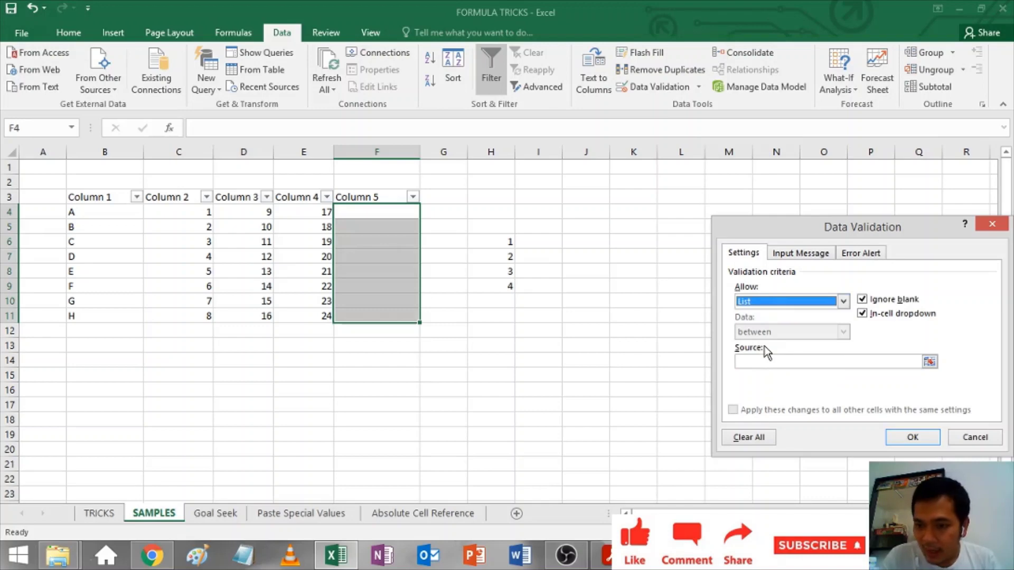
{"action": "left_click", "coordinate": [782, 364]}
{"action": "left_click_drag", "start_coordinate": [511, 248], "coordinate": [496, 286]}
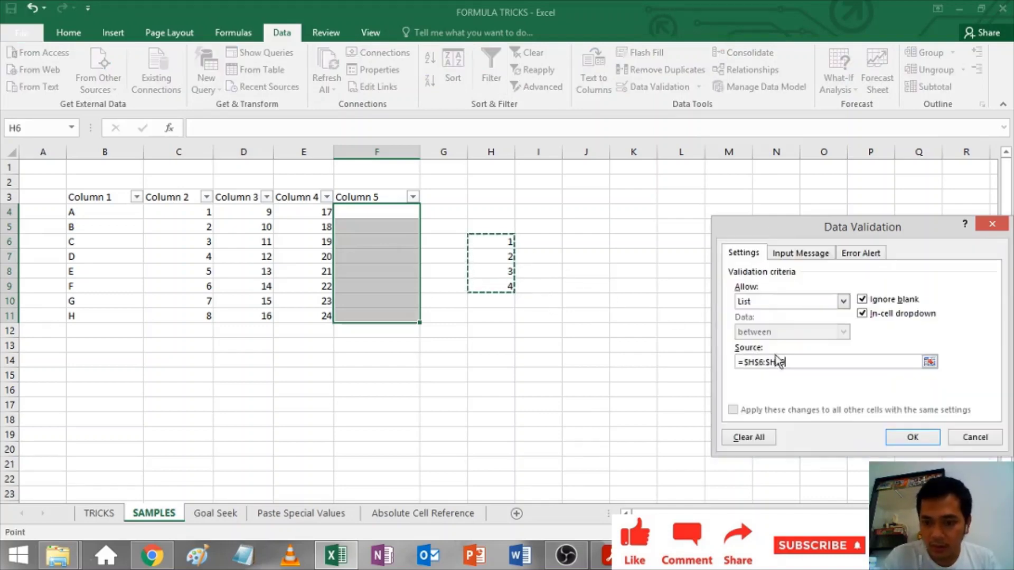
{"action": "left_click", "coordinate": [910, 436]}
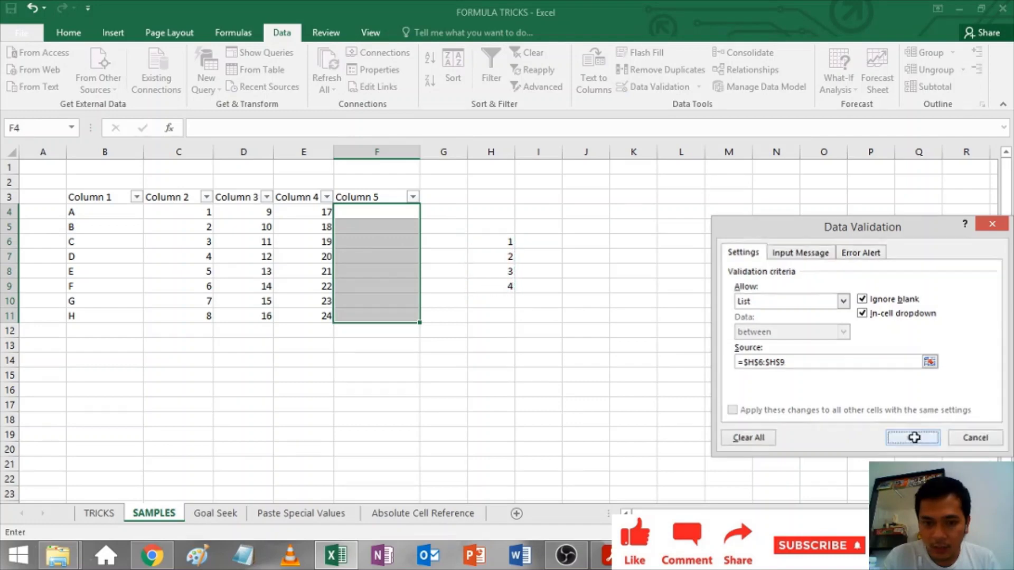
Step: Pick 2, 3, 4 and 1 from the validation drop-downs for F4, F5, F6 and F7
{"action": "left_click", "coordinate": [370, 240]}
{"action": "left_click", "coordinate": [387, 212]}
{"action": "left_click", "coordinate": [426, 211]}
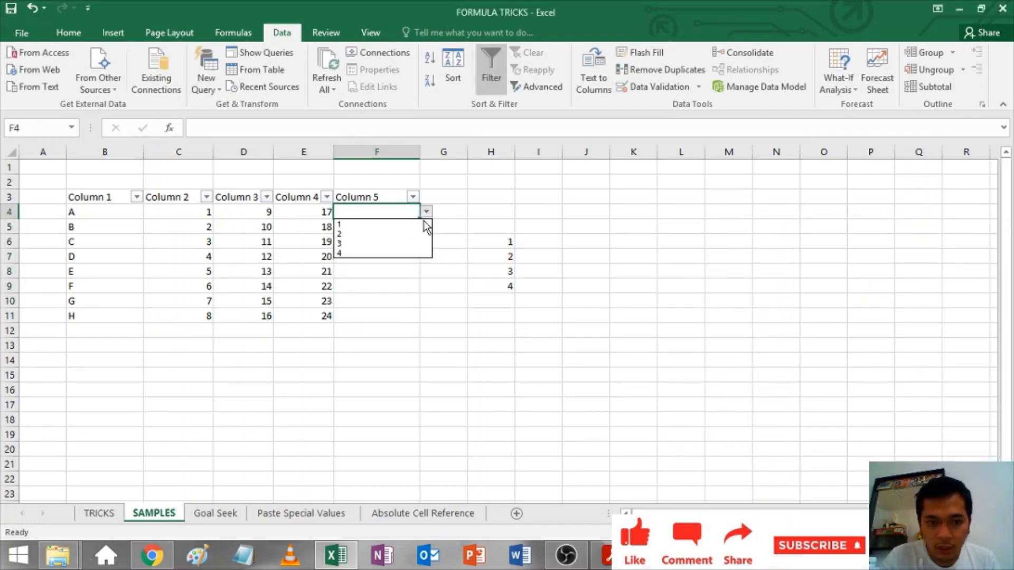
{"action": "left_click", "coordinate": [416, 234]}
{"action": "left_click", "coordinate": [397, 259]}
{"action": "left_click", "coordinate": [426, 256]}
{"action": "left_click", "coordinate": [429, 268]}
{"action": "left_click", "coordinate": [412, 227]}
{"action": "left_click", "coordinate": [426, 226]}
{"action": "left_click", "coordinate": [408, 257]}
{"action": "left_click", "coordinate": [401, 240]}
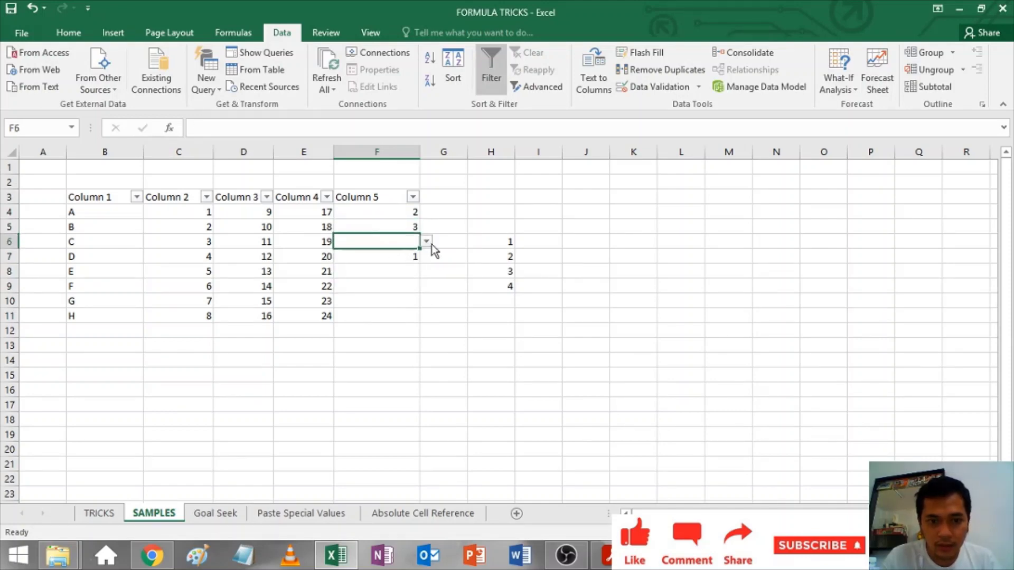
{"action": "left_click", "coordinate": [426, 241]}
{"action": "left_click", "coordinate": [393, 284]}
{"action": "left_click", "coordinate": [394, 285]}
{"action": "key", "text": "Up"}
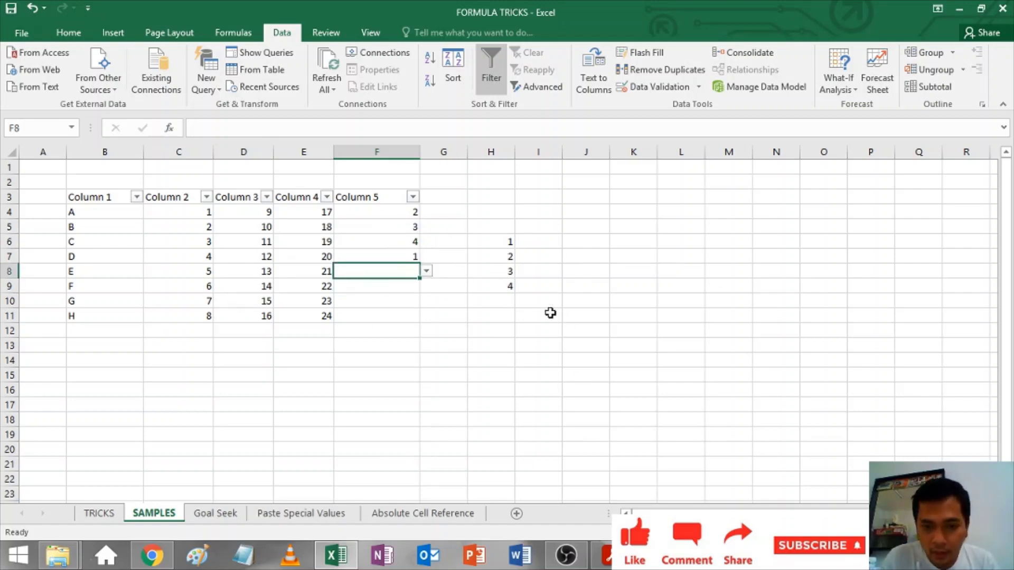
Step: Try entering 5 in F8 twice and dismiss the validation error each time
{"action": "left_click_drag", "start_coordinate": [491, 212], "coordinate": [496, 383]}
{"action": "left_click", "coordinate": [389, 274]}
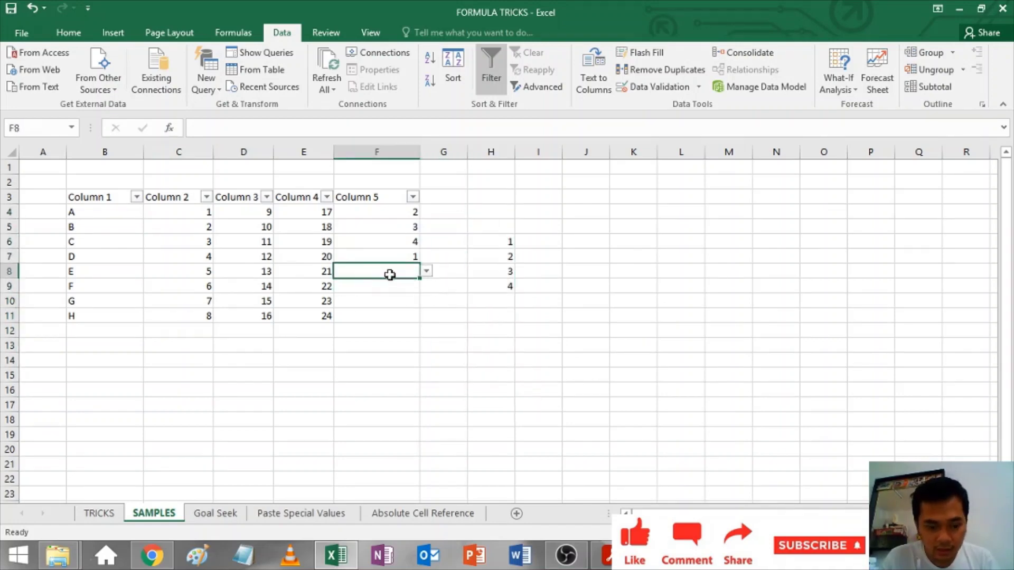
{"action": "type", "text": "5"}
{"action": "key", "text": "Return"}
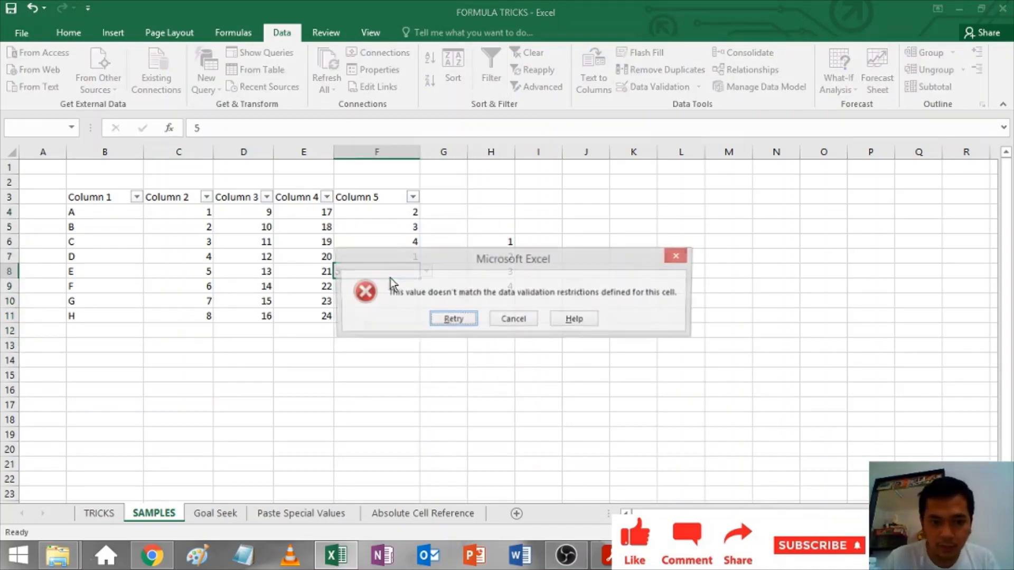
{"action": "key", "text": "Escape"}
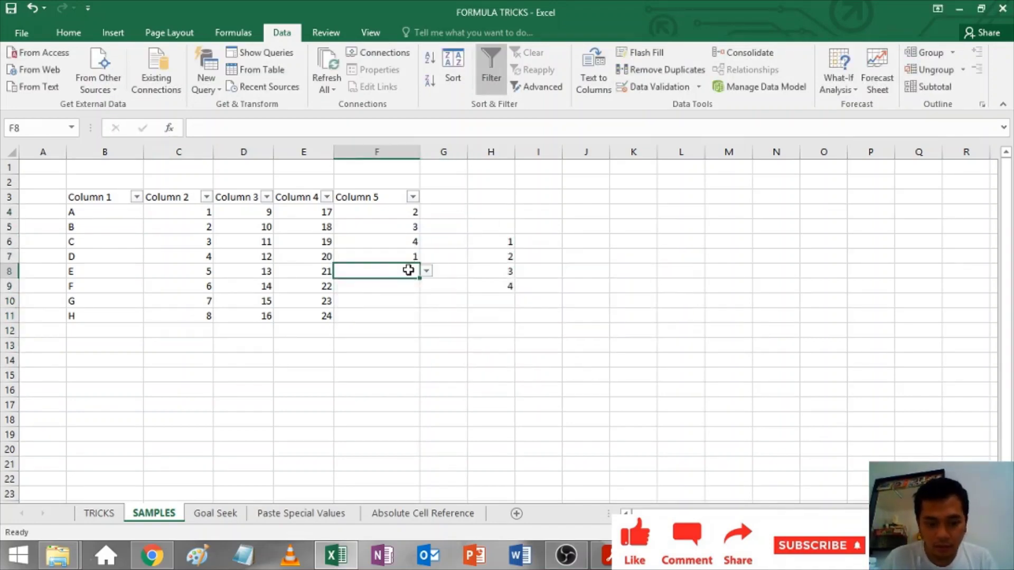
{"action": "type", "text": "5"}
{"action": "key", "text": "Return"}
{"action": "key", "text": "Escape"}
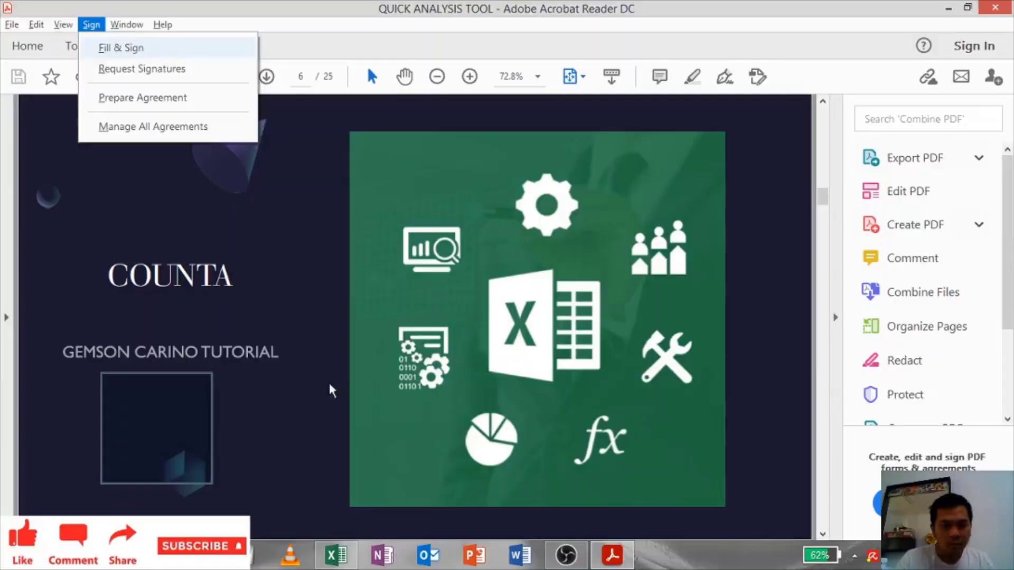
Step: Enter =COUNT(B4:E11) in B14 to count the 24 numeric cells
{"action": "left_click", "coordinate": [294, 422]}
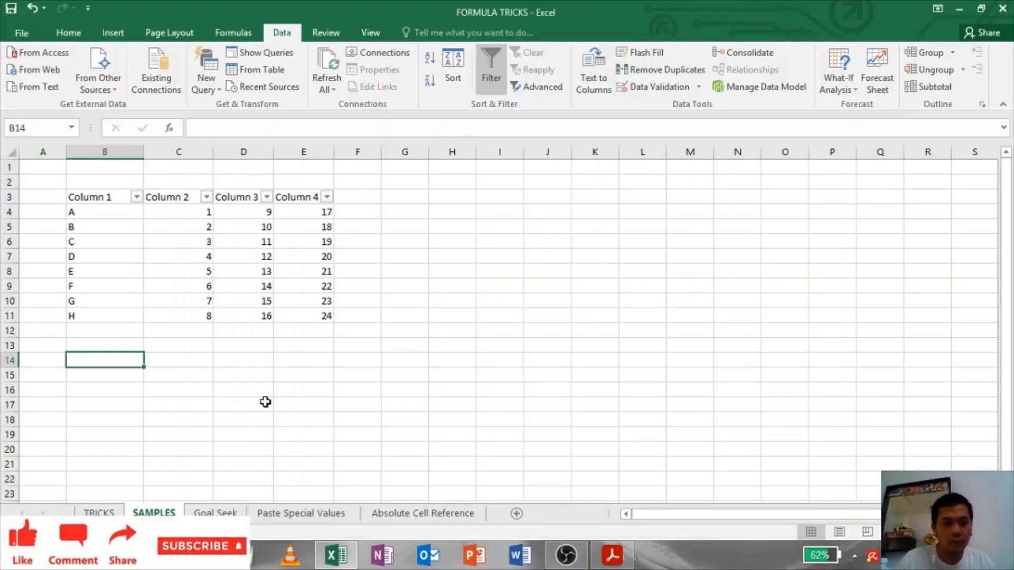
{"action": "type", "text": "=count"}
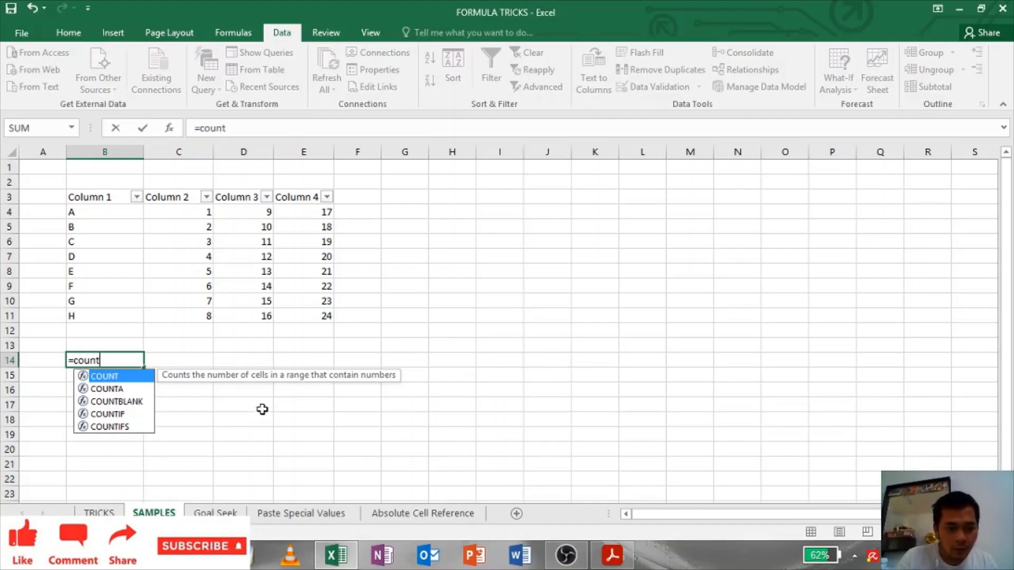
{"action": "key", "text": "Tab"}
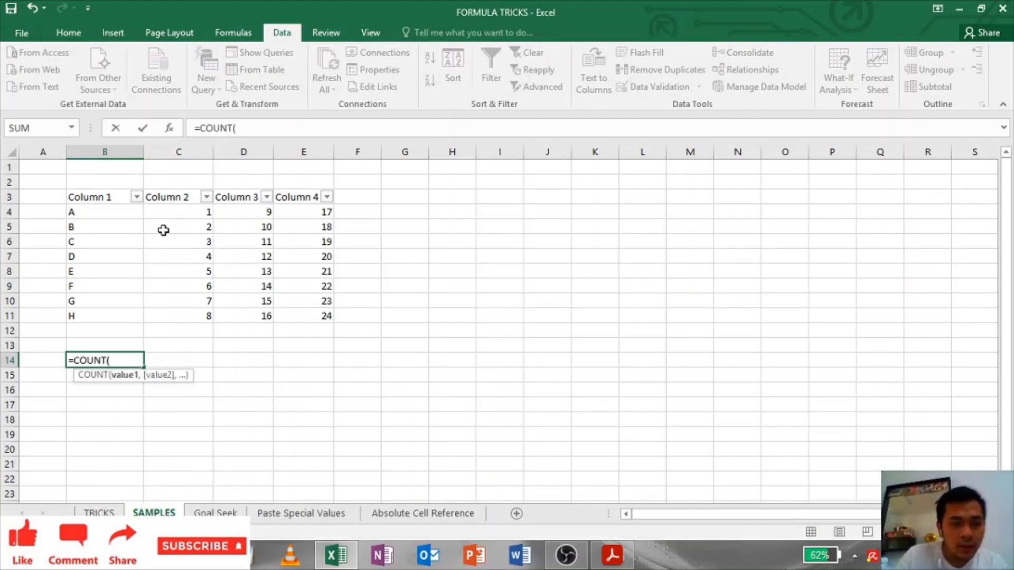
{"action": "left_click_drag", "start_coordinate": [98, 208], "coordinate": [326, 317]}
{"action": "key", "text": "Return"}
{"action": "left_click_drag", "start_coordinate": [195, 211], "coordinate": [329, 317]}
{"action": "left_click", "coordinate": [79, 256]}
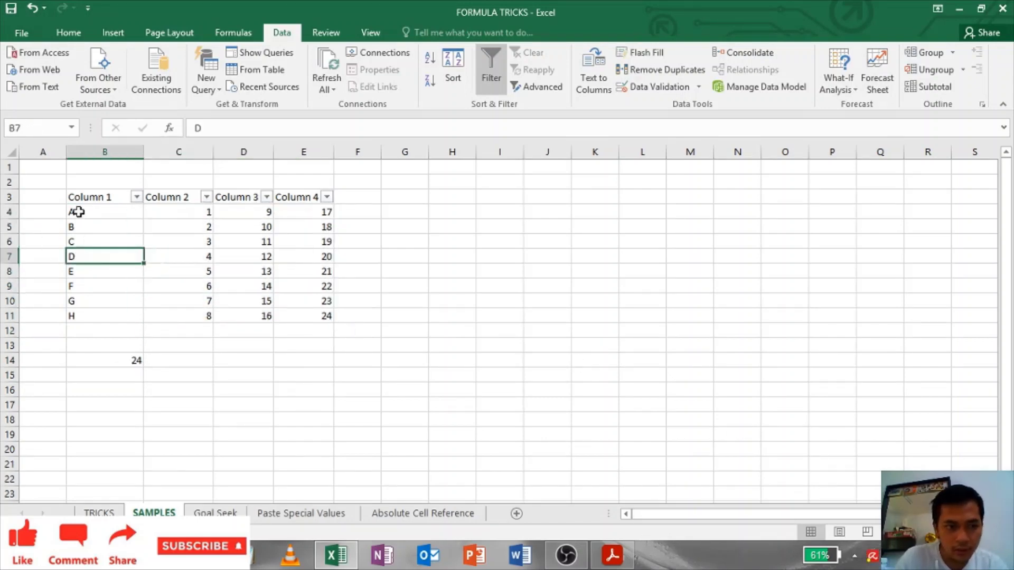
{"action": "left_click_drag", "start_coordinate": [77, 211], "coordinate": [316, 314]}
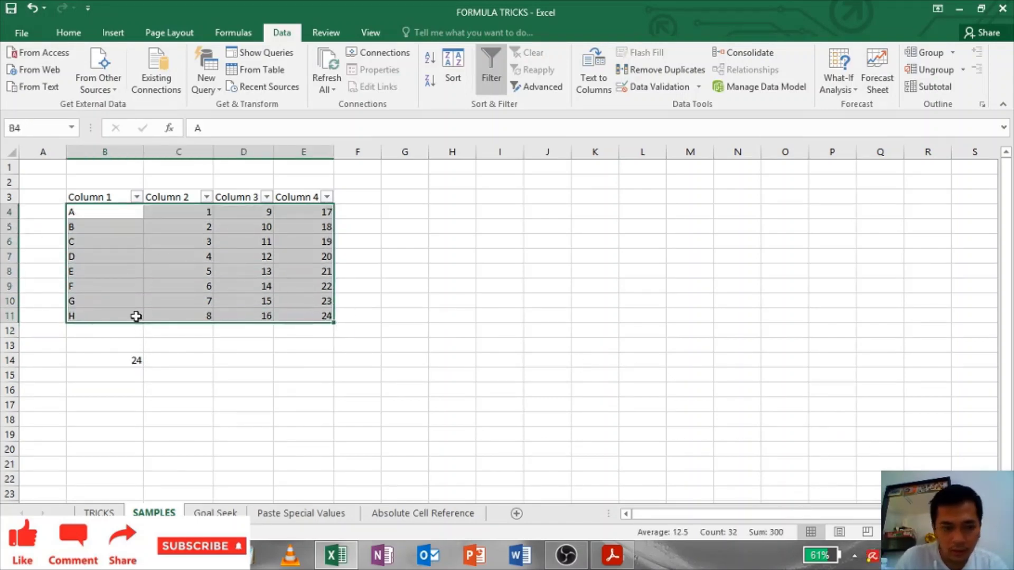
{"action": "left_click", "coordinate": [126, 275]}
Step: Enter =COUNTA(B4:E11) in B15 to count the 32 non-empty cells
{"action": "left_click", "coordinate": [110, 377]}
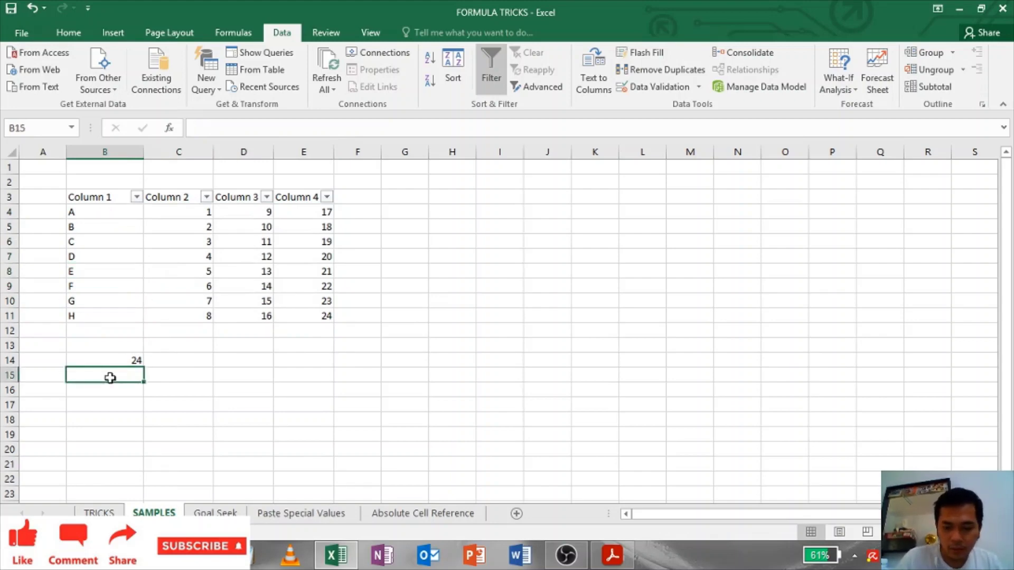
{"action": "type", "text": "=coun"}
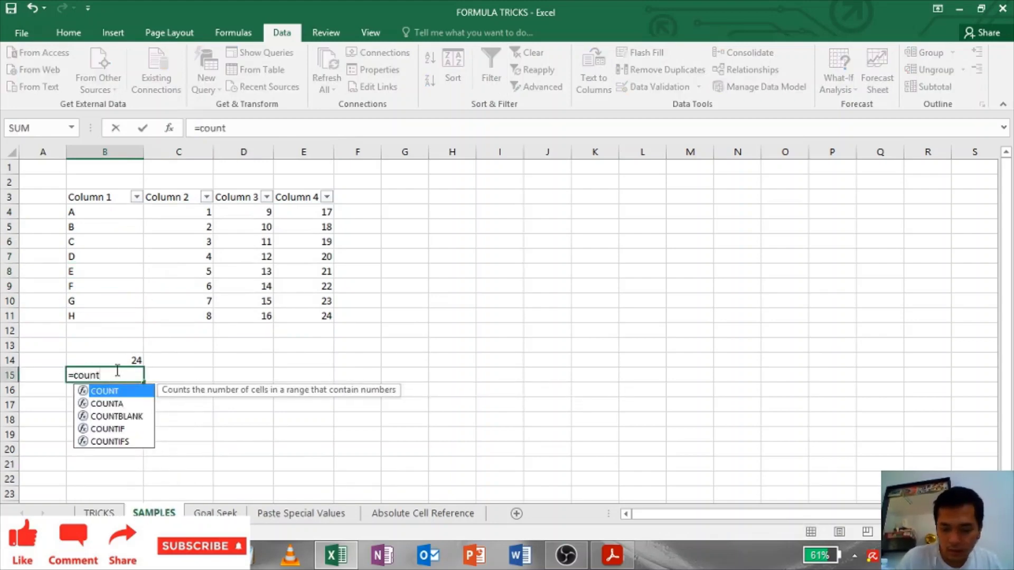
{"action": "type", "text": "t"}
{"action": "key", "text": "Down"}
{"action": "key", "text": "Tab"}
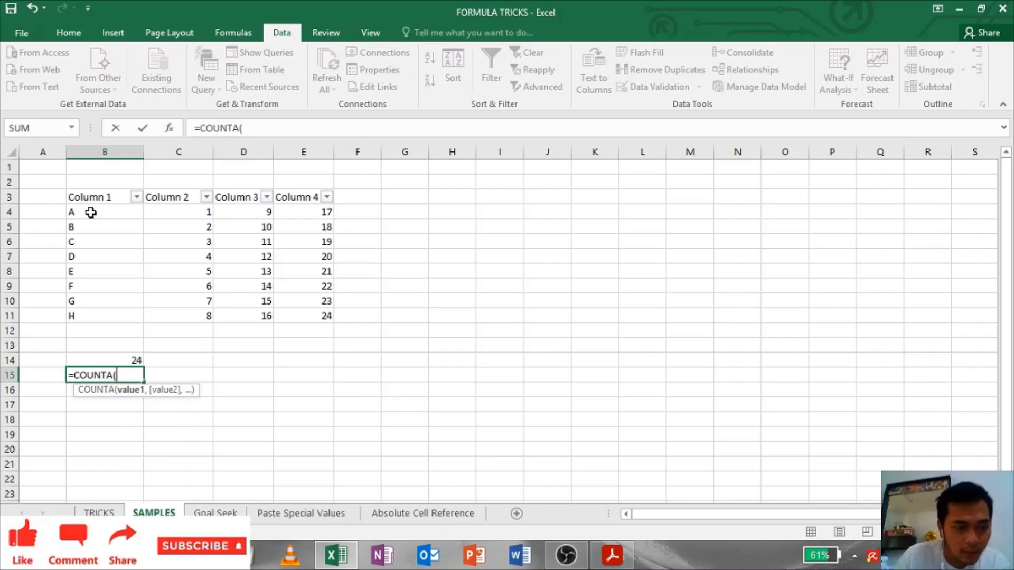
{"action": "left_click_drag", "start_coordinate": [91, 212], "coordinate": [302, 319]}
{"action": "key", "text": "Return"}
{"action": "left_click", "coordinate": [125, 376]}
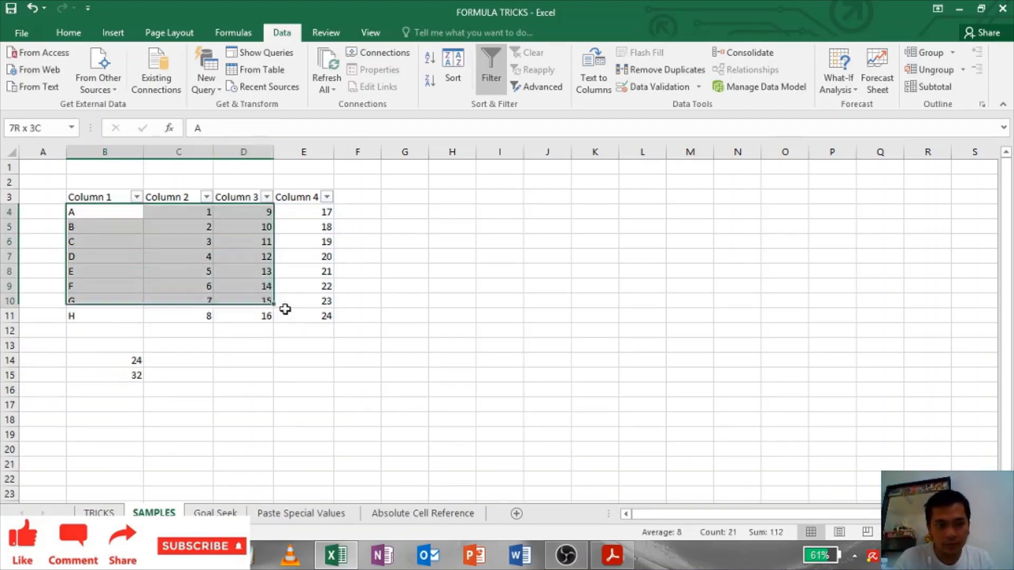
{"action": "left_click_drag", "start_coordinate": [300, 314], "coordinate": [306, 317]}
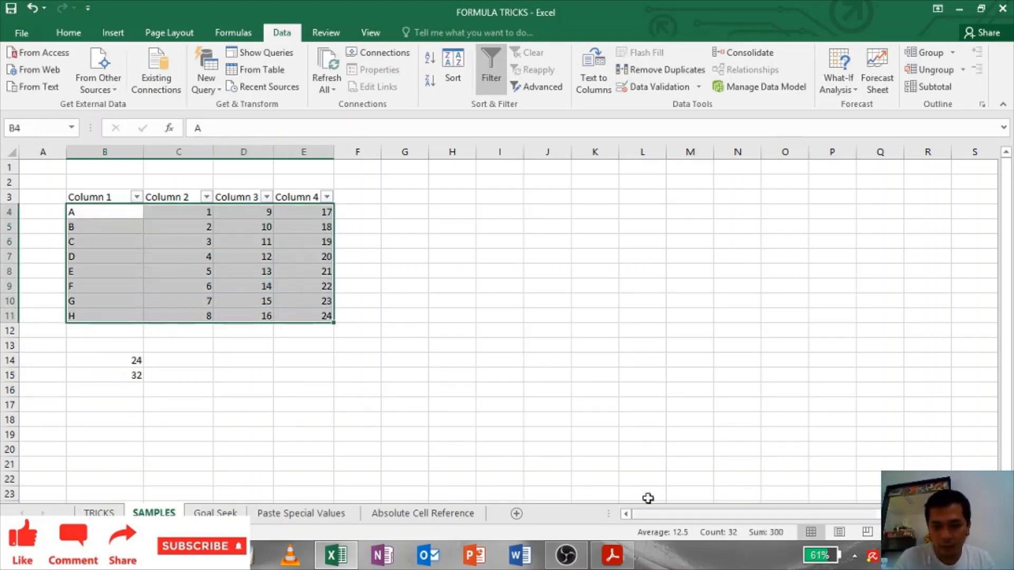
Step: Label A14 as COUNT and A15 as COUNTA
{"action": "left_click", "coordinate": [57, 360]}
{"action": "type", "text": "COUNT"}
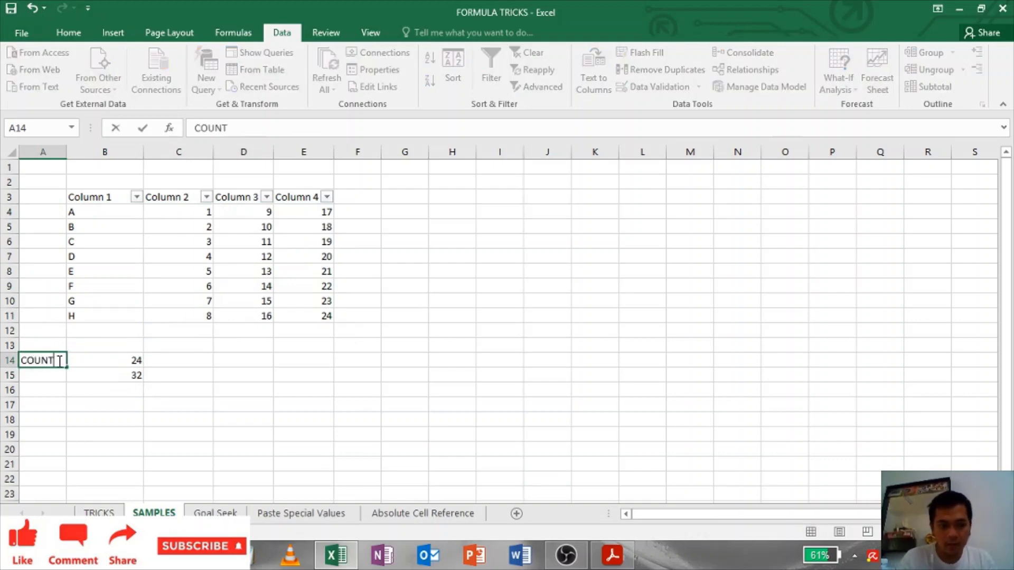
{"action": "key", "text": "Return"}
{"action": "type", "text": "COU"}
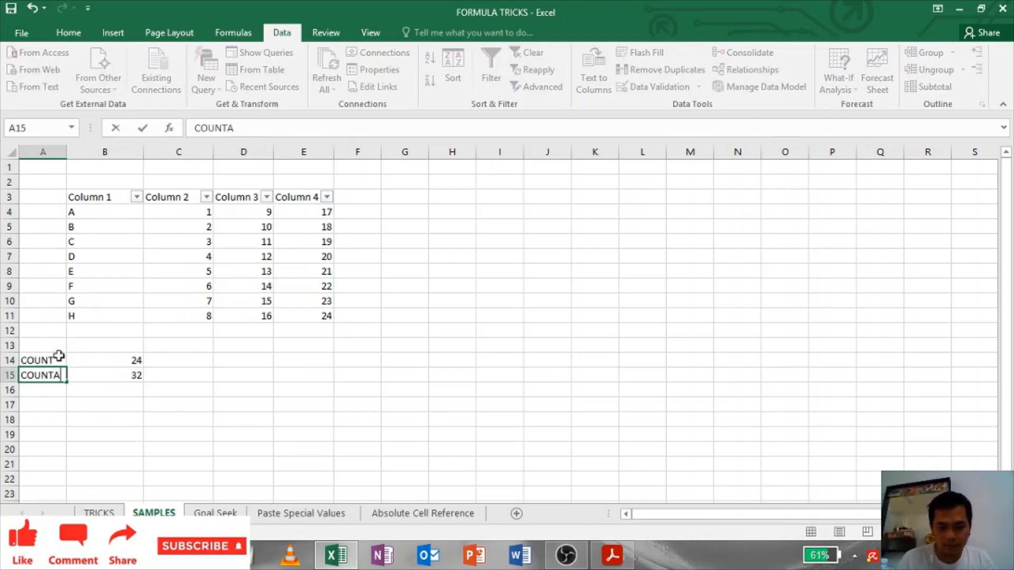
{"action": "type", "text": "NTA"}
{"action": "key", "text": "Return"}
{"action": "left_click_drag", "start_coordinate": [100, 215], "coordinate": [312, 320]}
{"action": "left_click", "coordinate": [262, 430]}
{"action": "left_click_drag", "start_coordinate": [10, 361], "coordinate": [5, 392]}
{"action": "left_click", "coordinate": [239, 362]}
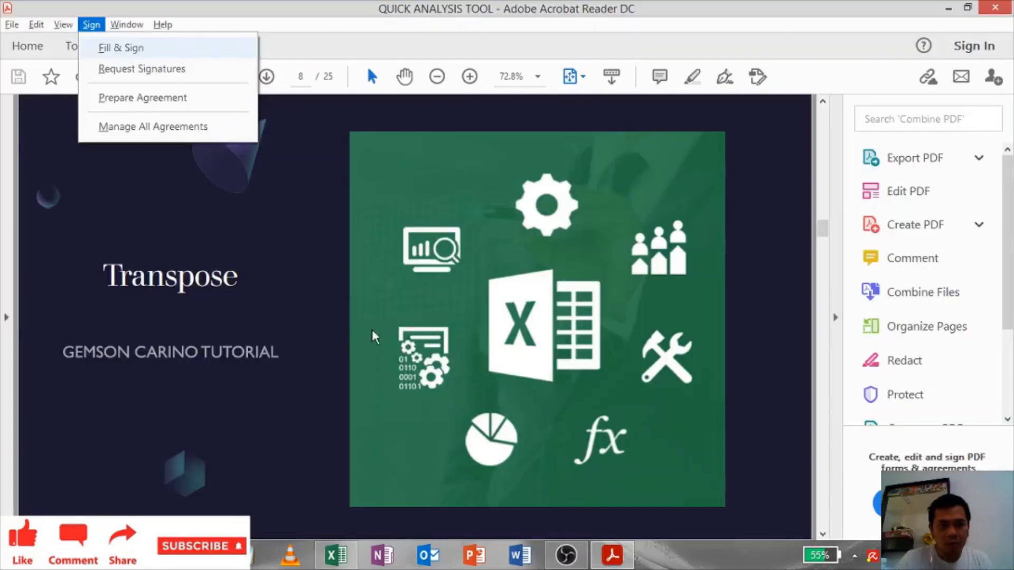
{"action": "left_click", "coordinate": [291, 318]}
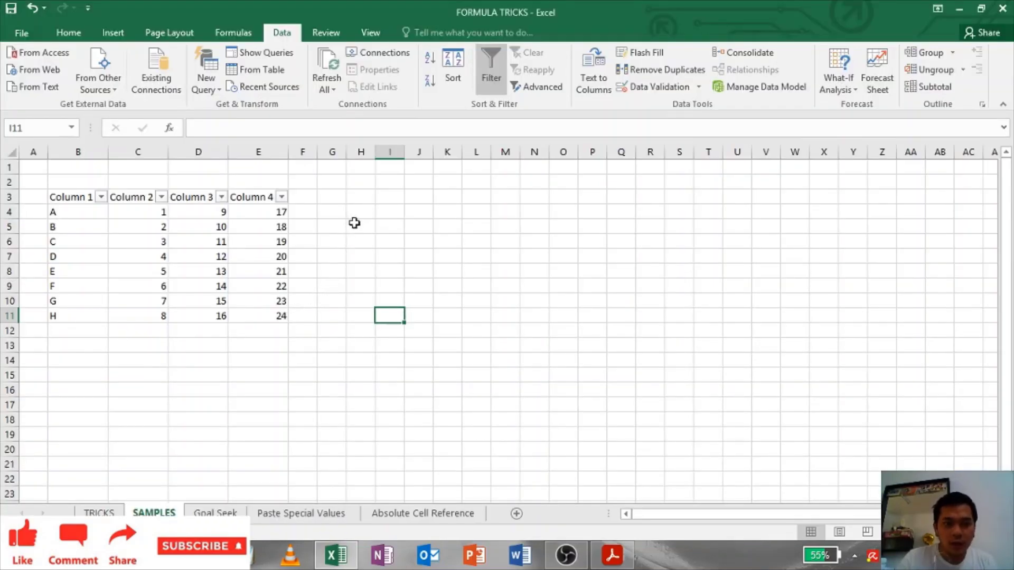
Step: Copy the Column 4 values 17–24 in E4:E11
{"action": "left_click", "coordinate": [354, 223]}
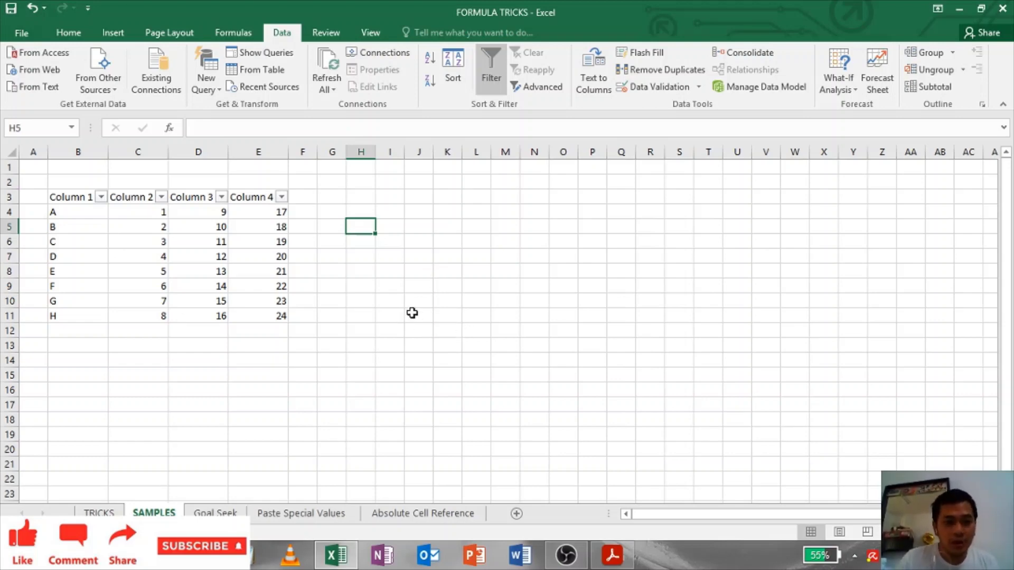
{"action": "left_click", "coordinate": [320, 237]}
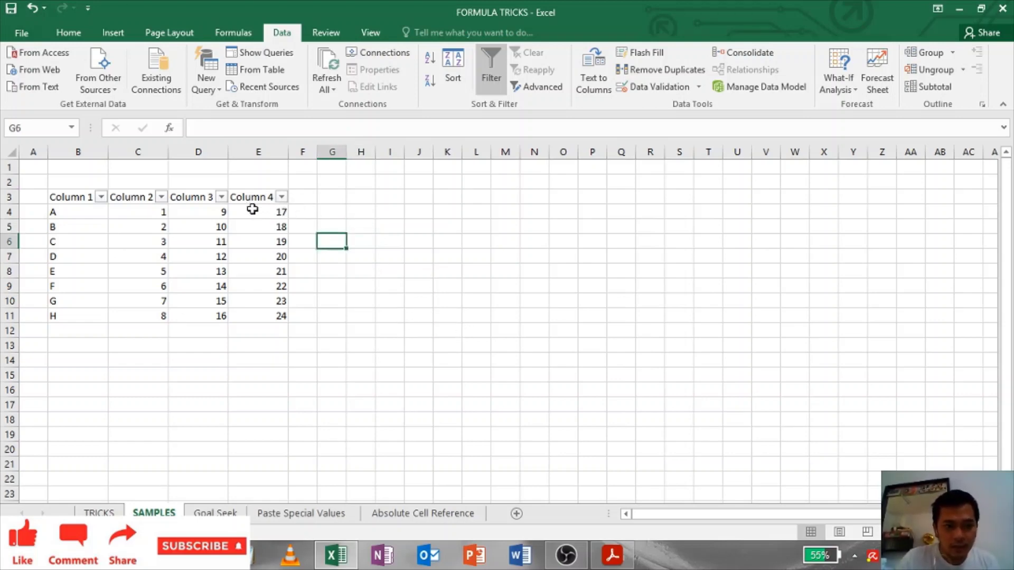
{"action": "left_click_drag", "start_coordinate": [252, 210], "coordinate": [249, 316]}
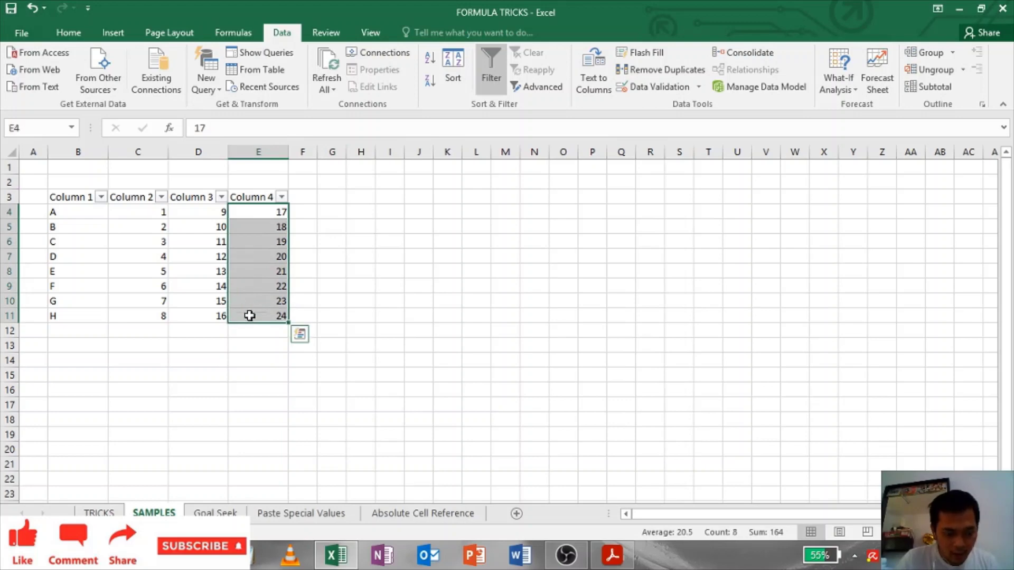
{"action": "right_click", "coordinate": [265, 227]}
{"action": "left_click", "coordinate": [298, 251]}
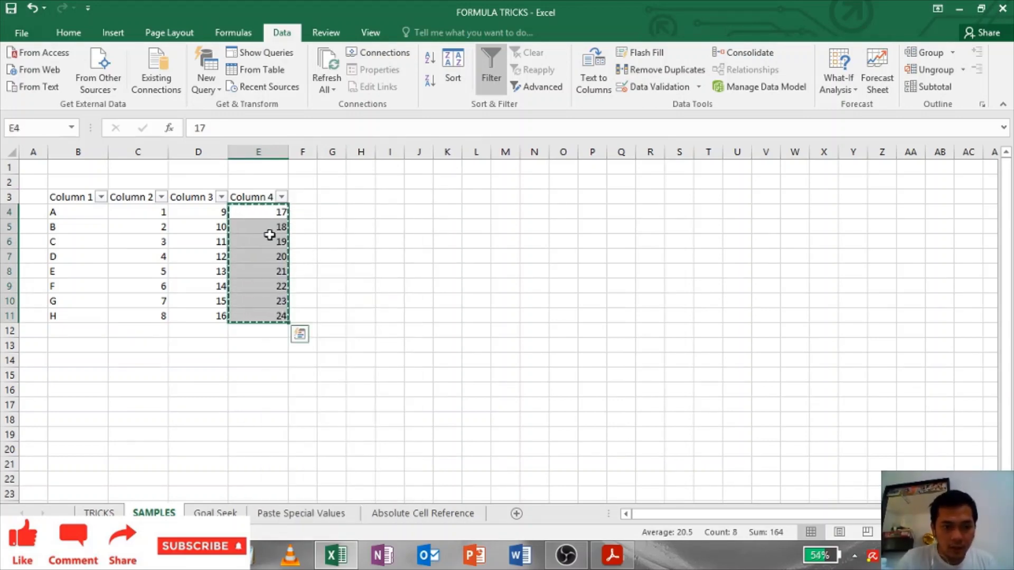
{"action": "right_click", "coordinate": [268, 227]}
{"action": "left_click", "coordinate": [318, 305]}
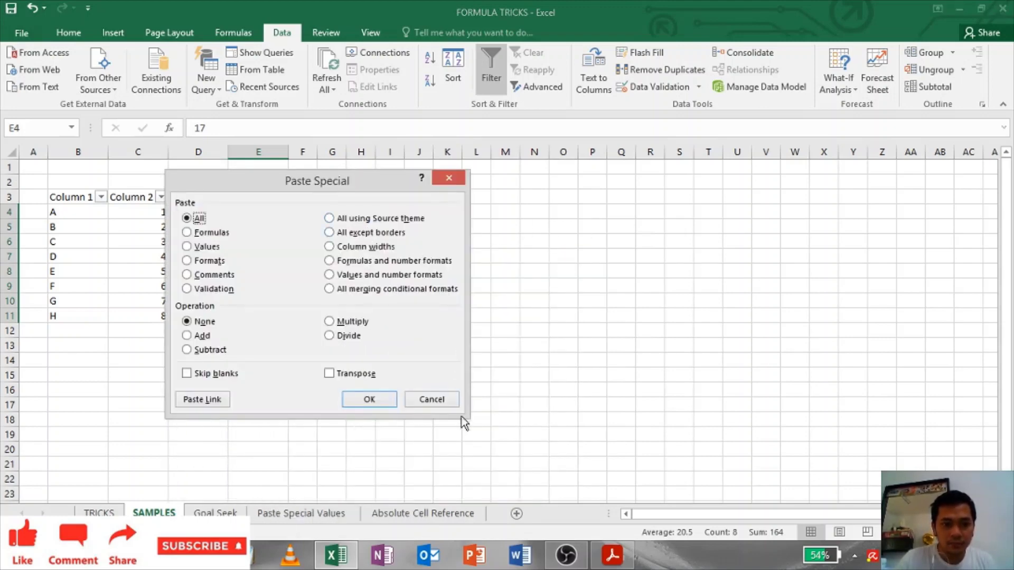
{"action": "key", "text": "Return"}
{"action": "key", "text": "ctrl+q"}
Step: Paste Special the copied values transposed across row 4 starting at H4
{"action": "left_click", "coordinate": [353, 212]}
{"action": "right_click", "coordinate": [358, 212]}
{"action": "left_click", "coordinate": [412, 294]}
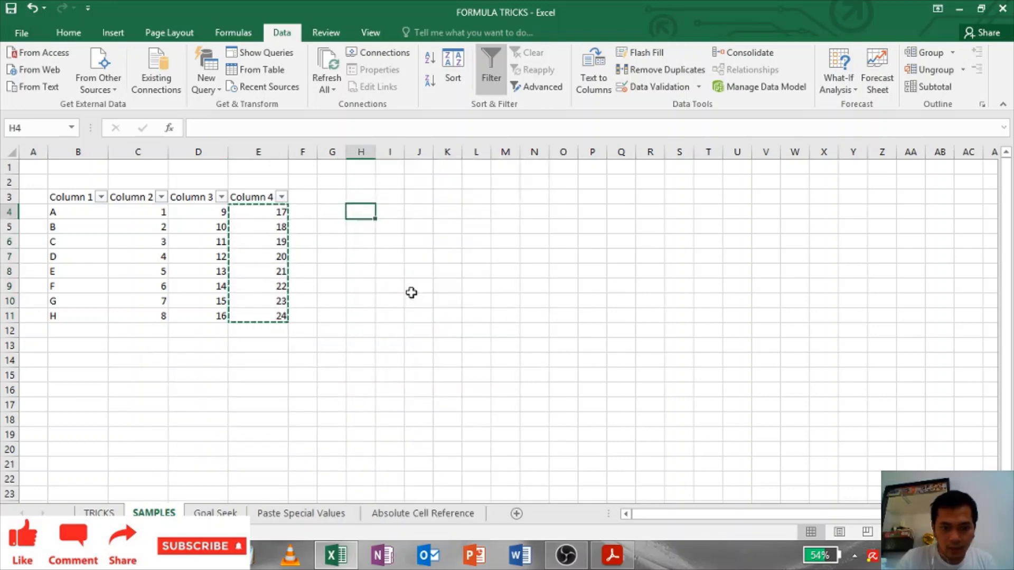
{"action": "left_click", "coordinate": [423, 363]}
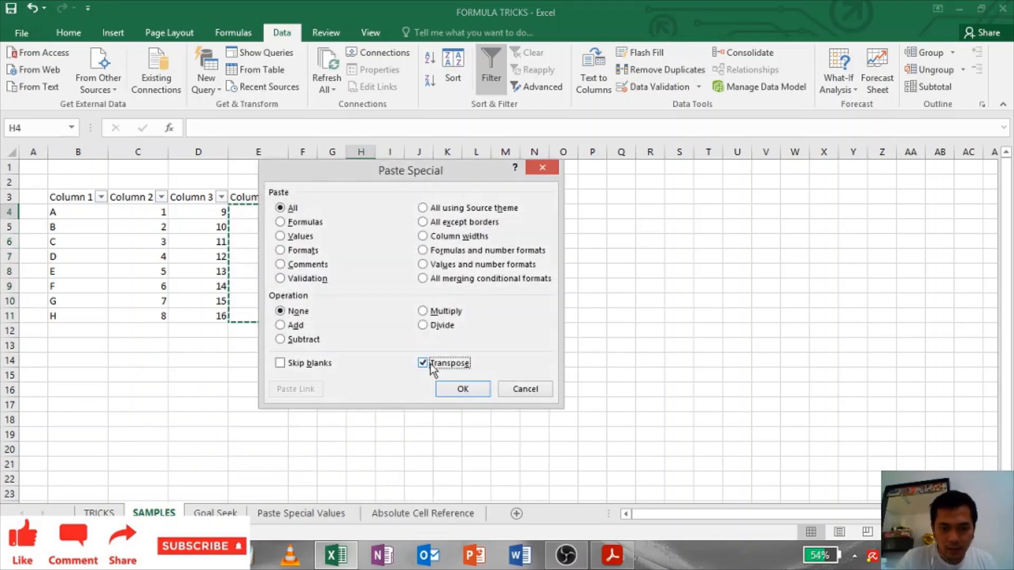
{"action": "left_click", "coordinate": [461, 388]}
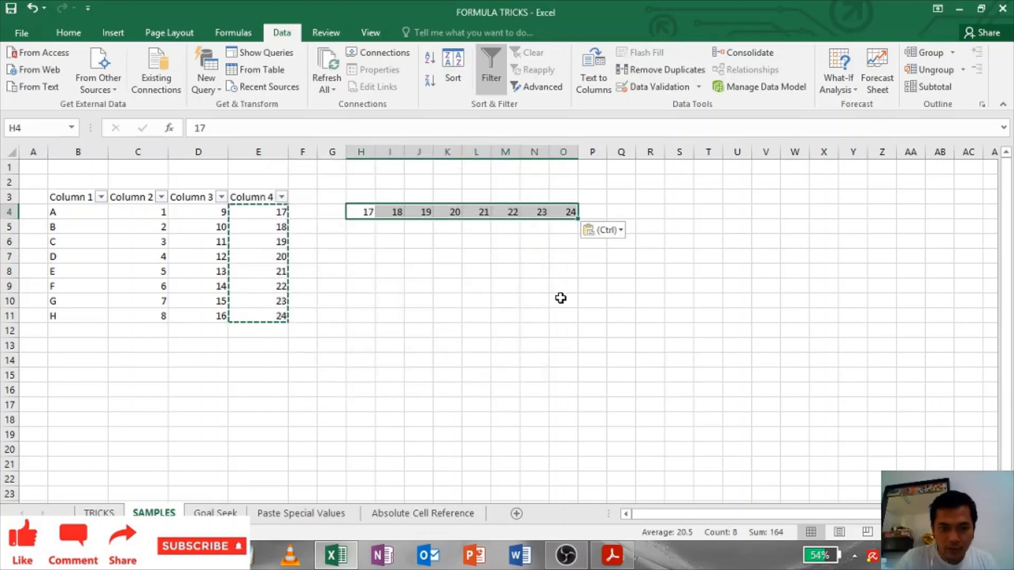
{"action": "key", "text": "Escape"}
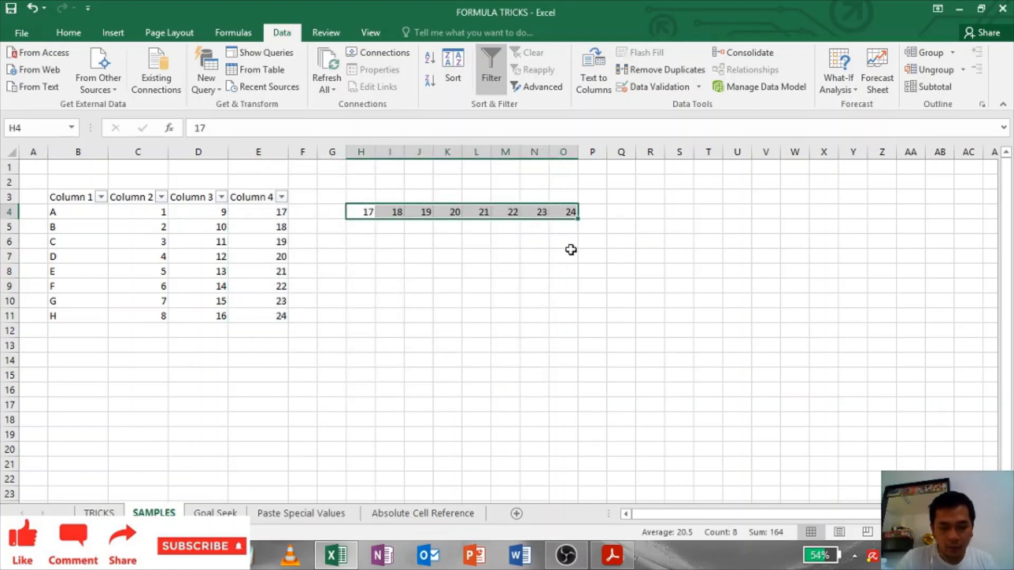
Step: Copy H4:O4 and paste it transposed back down column H from H6
{"action": "key", "text": "ctrl+c"}
{"action": "right_click", "coordinate": [365, 243]}
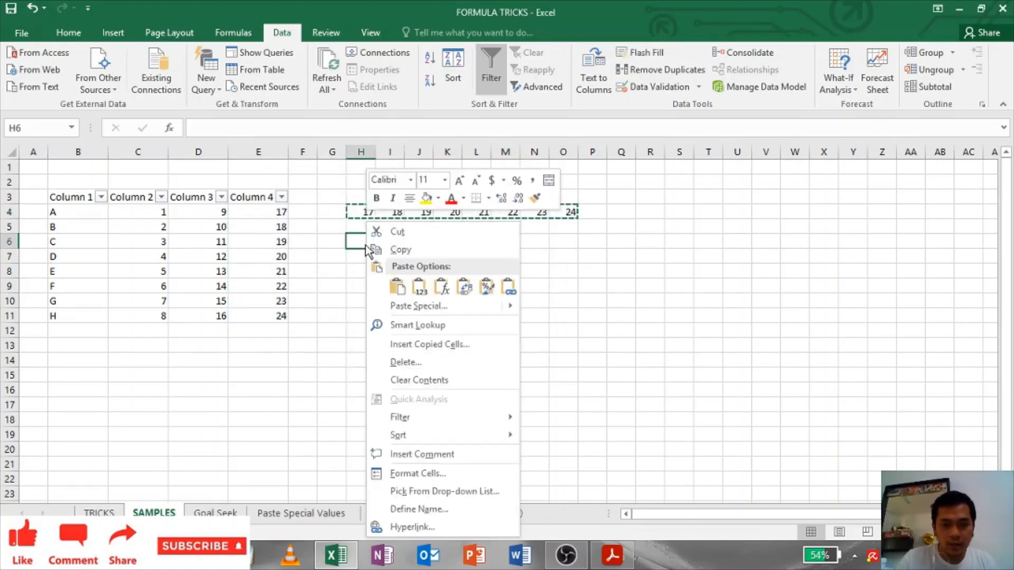
{"action": "left_click", "coordinate": [397, 306]}
{"action": "left_click", "coordinate": [424, 372]}
{"action": "left_click", "coordinate": [444, 398]}
{"action": "left_click", "coordinate": [542, 317]}
{"action": "key", "text": "Escape"}
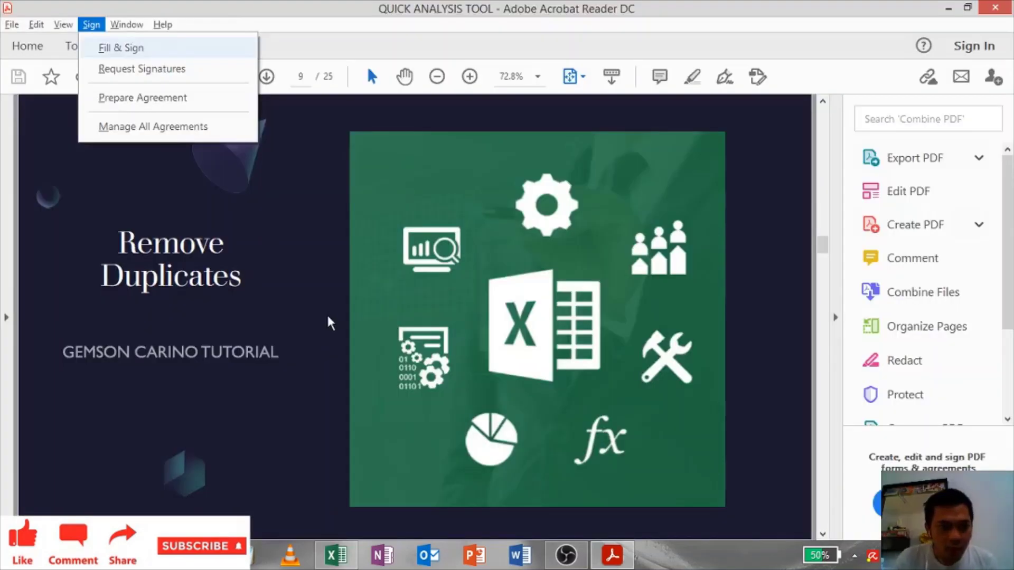
{"action": "left_click", "coordinate": [328, 320]}
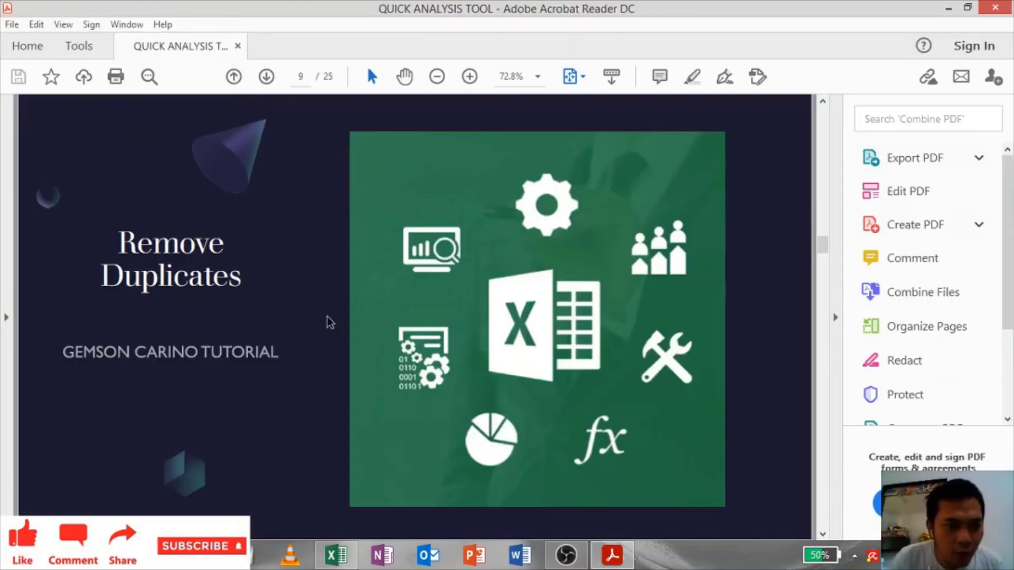
{"action": "key", "text": "alt+Tab"}
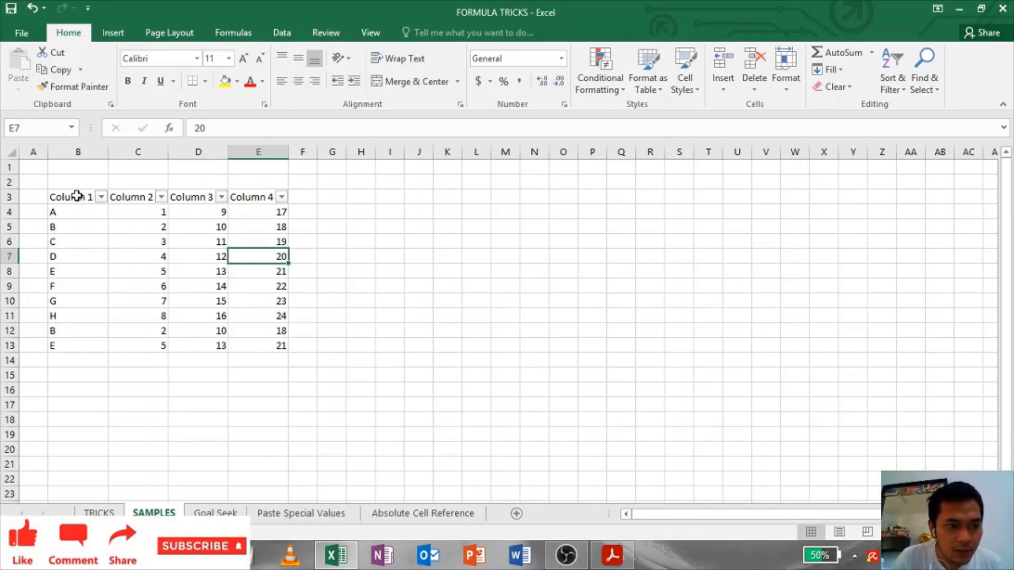
Step: Highlight the duplicate B and E rows 12–13 alongside their originals in rows 5 and 8
{"action": "left_click_drag", "start_coordinate": [79, 196], "coordinate": [249, 344]}
{"action": "left_click", "coordinate": [80, 227]}
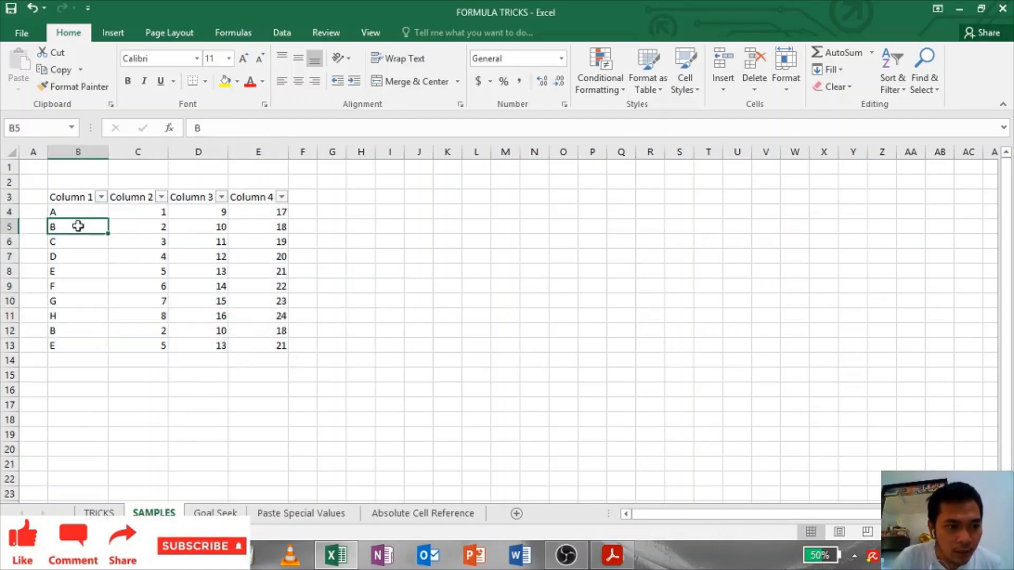
{"action": "left_click", "coordinate": [69, 270], "text": "ctrl"}
{"action": "key", "text": "ctrl+c"}
{"action": "left_click_drag", "start_coordinate": [79, 332], "coordinate": [79, 346]}
{"action": "key", "text": "ctrl+v"}
{"action": "left_click_drag", "start_coordinate": [74, 227], "coordinate": [288, 222]}
{"action": "left_click_drag", "start_coordinate": [94, 273], "coordinate": [274, 272], "text": "ctrl"}
{"action": "left_click_drag", "start_coordinate": [70, 333], "coordinate": [281, 346]}
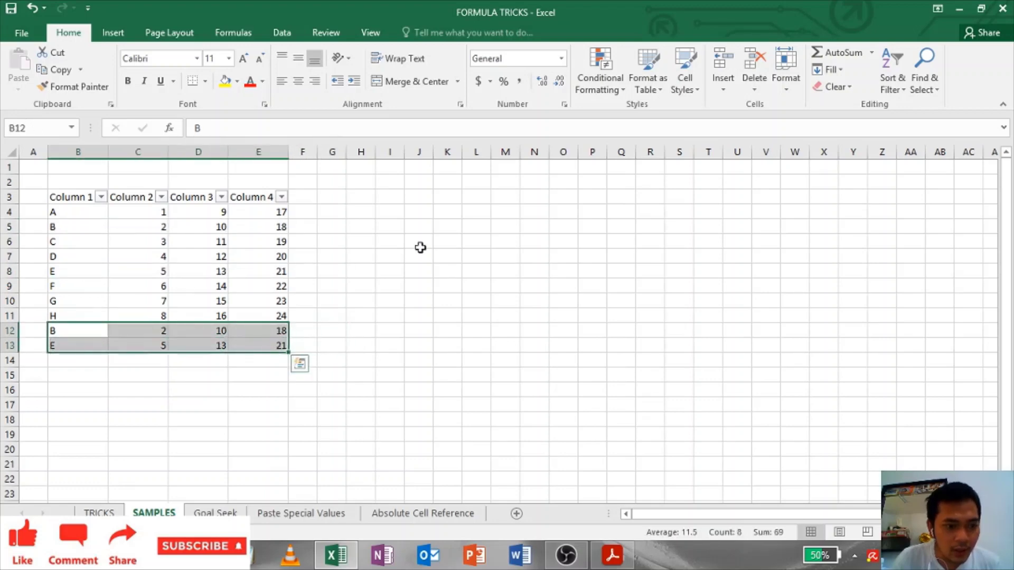
{"action": "left_click", "coordinate": [421, 247]}
Step: Run Remove Duplicates on B3:E13 across all four columns, leaving eight unique rows A–H
{"action": "left_click_drag", "start_coordinate": [71, 197], "coordinate": [264, 345]}
{"action": "left_click", "coordinate": [287, 35]}
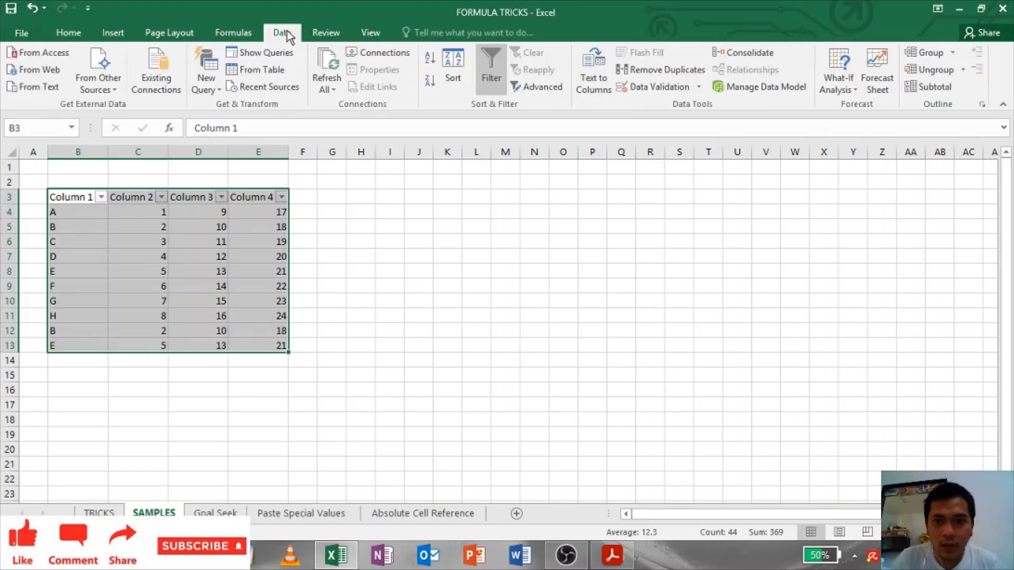
{"action": "left_click", "coordinate": [639, 69]}
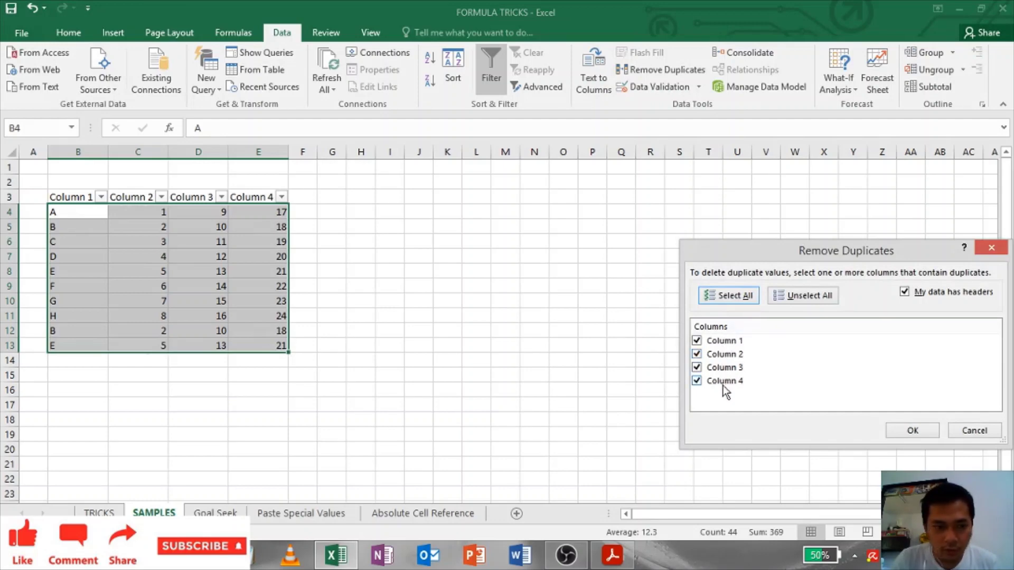
{"action": "left_click", "coordinate": [912, 432]}
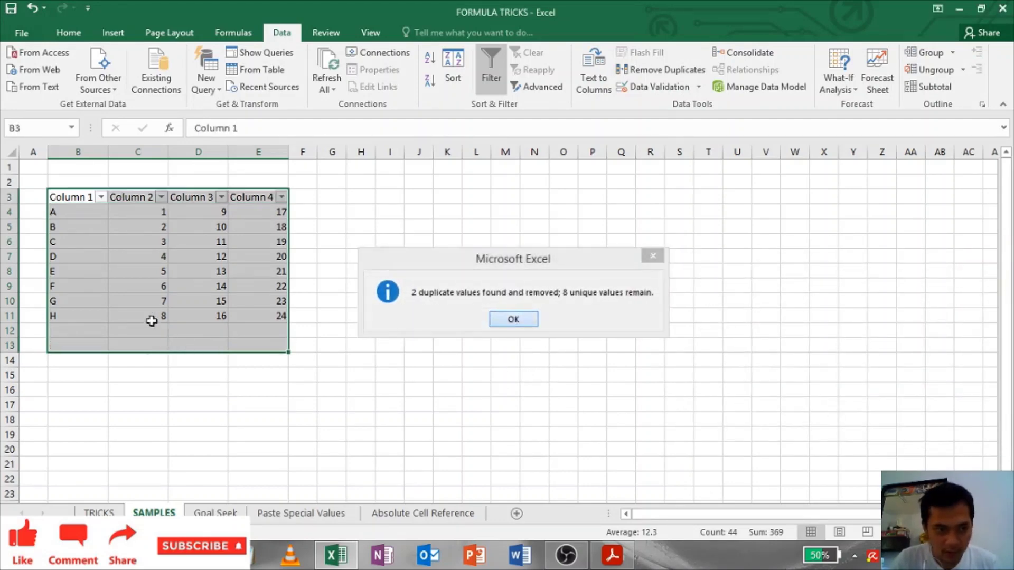
{"action": "key", "text": "Return"}
{"action": "left_click", "coordinate": [149, 304]}
{"action": "left_click", "coordinate": [70, 226]}
{"action": "left_click_drag", "start_coordinate": [86, 197], "coordinate": [279, 303]}
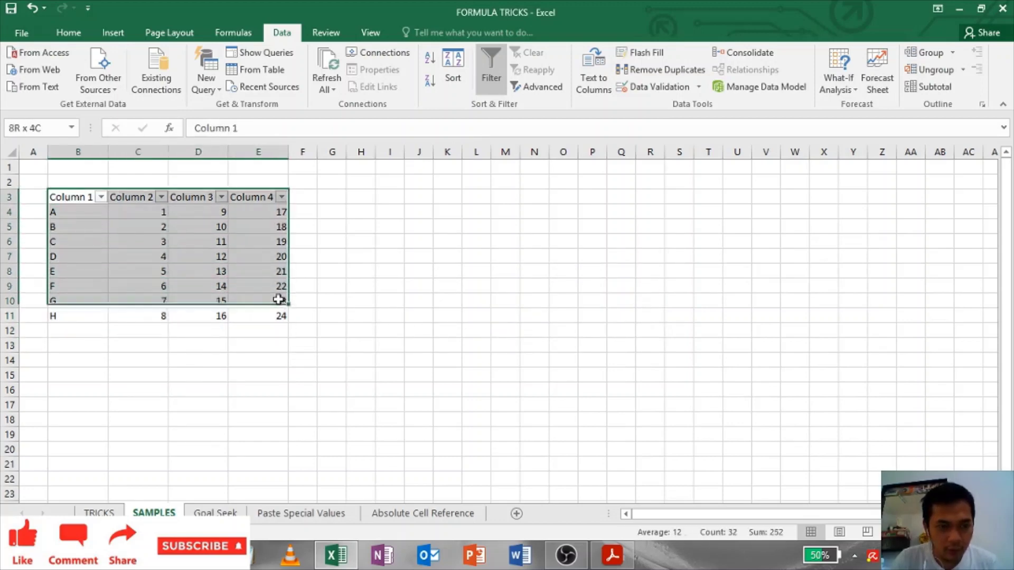
{"action": "left_click", "coordinate": [442, 257]}
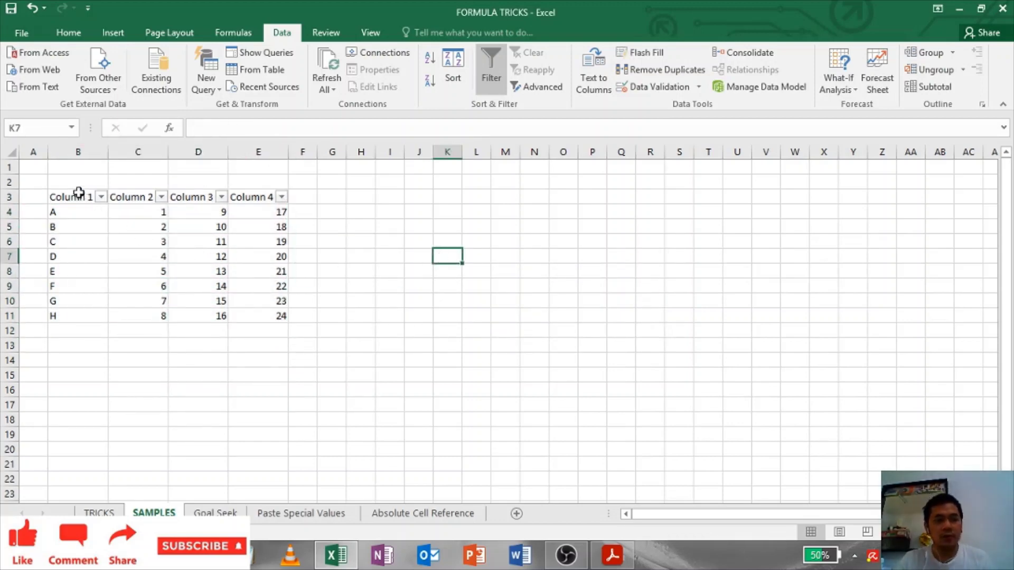
{"action": "left_click_drag", "start_coordinate": [79, 192], "coordinate": [277, 312]}
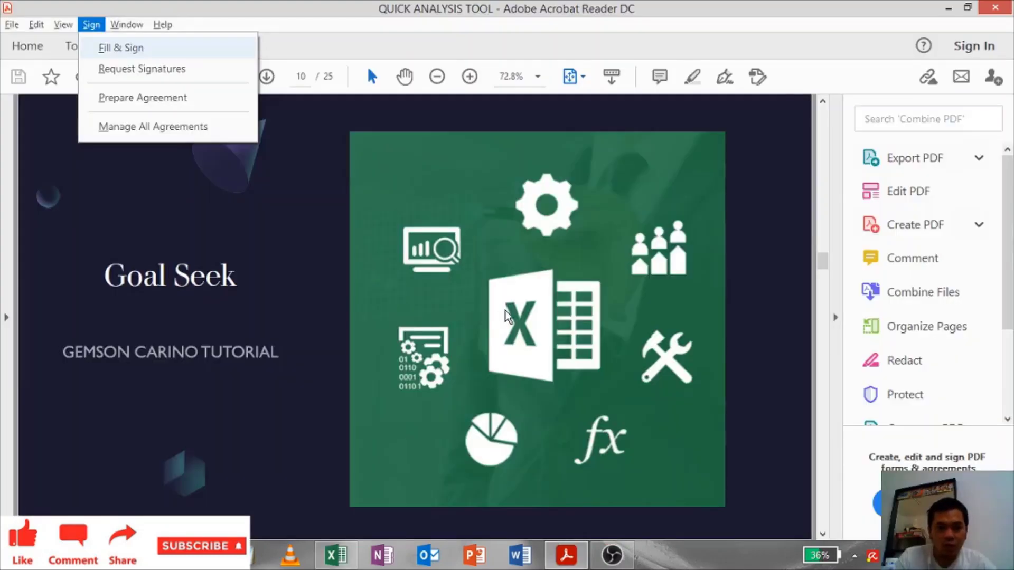
Step: Inspect the item totals' formulas and the grand total SUM formula in E8
{"action": "key", "text": "alt+Tab"}
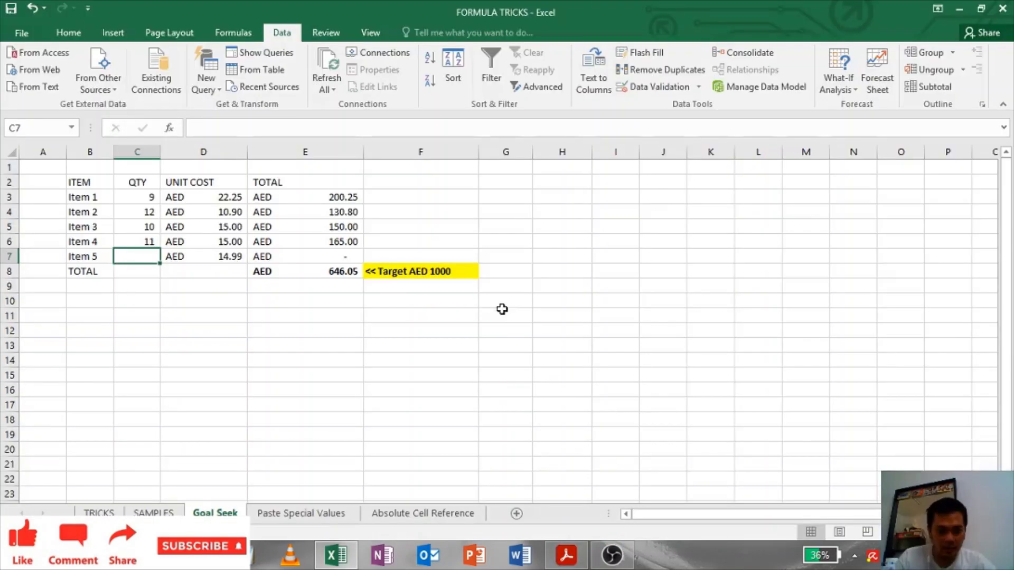
{"action": "left_click", "coordinate": [235, 319]}
{"action": "left_click_drag", "start_coordinate": [264, 182], "coordinate": [255, 193]}
{"action": "left_click_drag", "start_coordinate": [84, 190], "coordinate": [350, 272]}
{"action": "left_click", "coordinate": [306, 186]}
{"action": "left_click", "coordinate": [312, 197]}
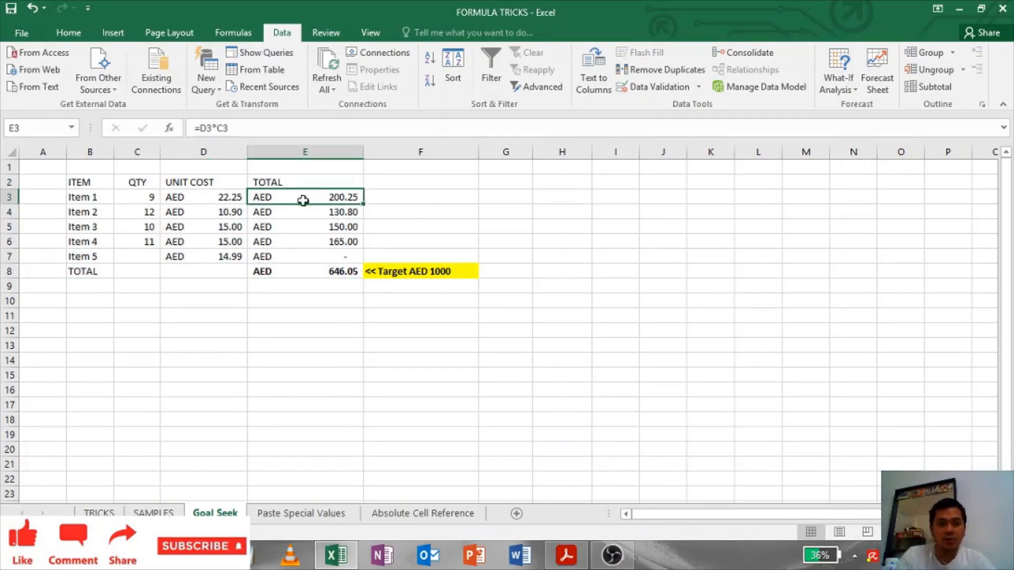
{"action": "left_click", "coordinate": [222, 198]}
{"action": "left_click", "coordinate": [306, 210]}
{"action": "key", "text": "Down"}
{"action": "key", "text": "Down"}
{"action": "key", "text": "Down"}
{"action": "key", "text": "Down"}
{"action": "key", "text": "Right"}
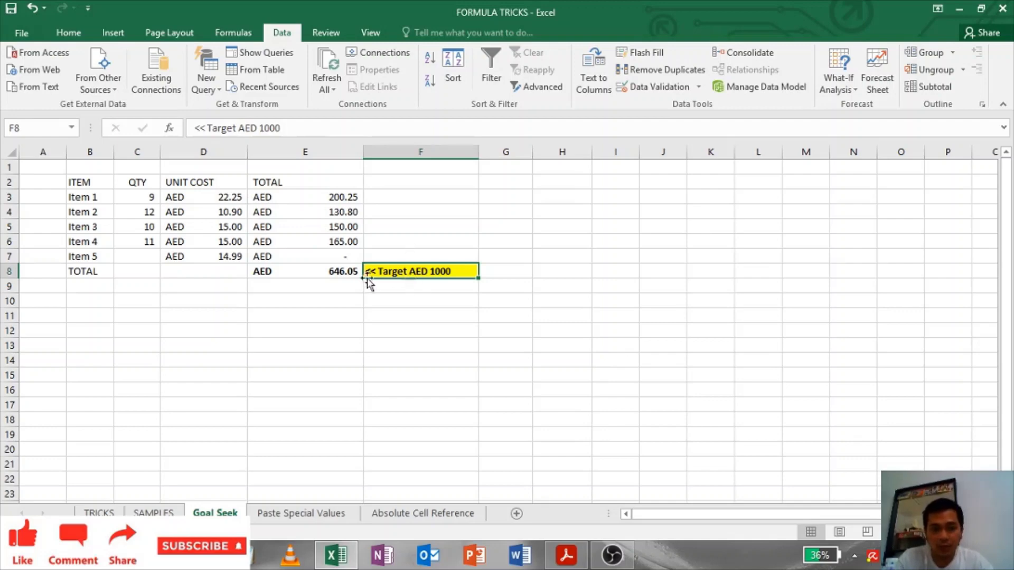
{"action": "left_click", "coordinate": [340, 272]}
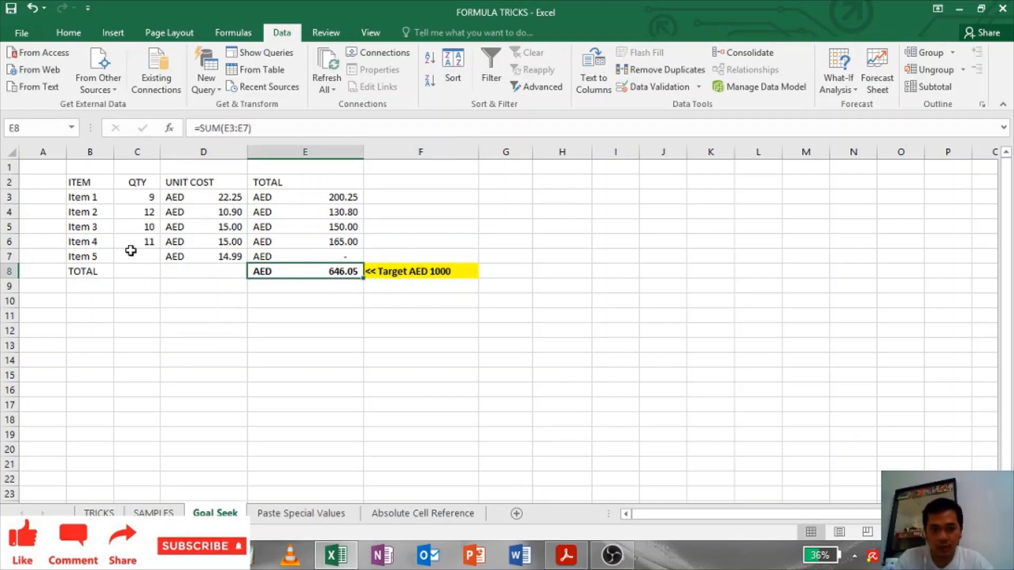
Step: Try Item 5 quantities of 10, 15 and 18 in C7, then clear the cell
{"action": "left_click", "coordinate": [132, 256]}
{"action": "left_click", "coordinate": [176, 254]}
{"action": "left_click", "coordinate": [124, 255]}
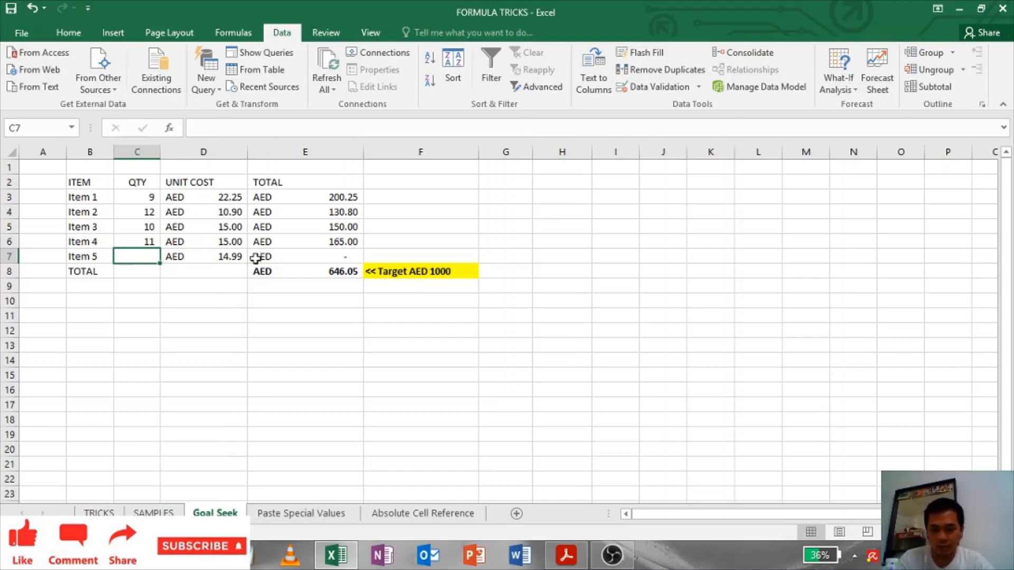
{"action": "type", "text": "10"}
{"action": "key", "text": "Return"}
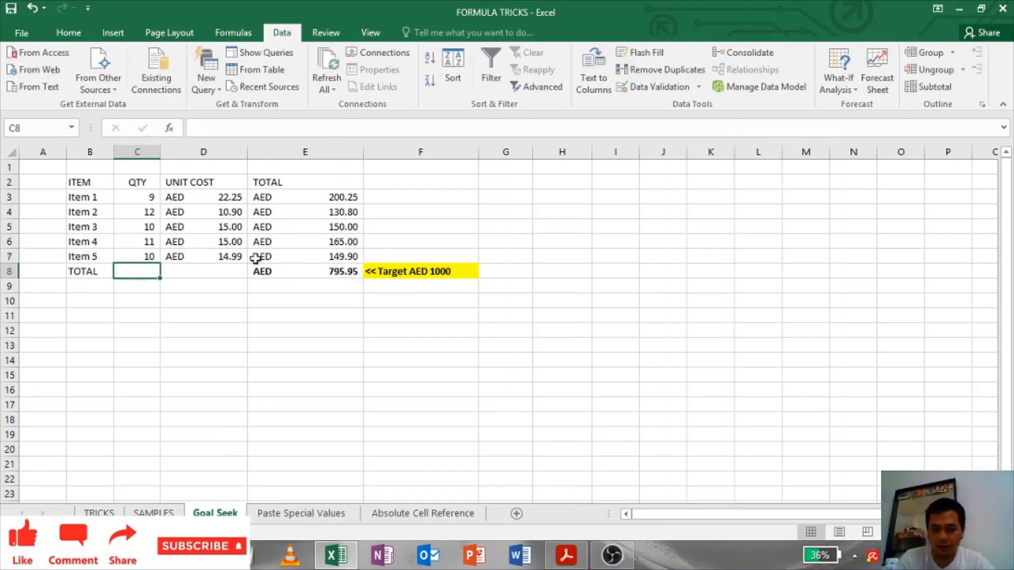
{"action": "key", "text": "Up"}
{"action": "type", "text": "15"}
{"action": "key", "text": "Return"}
{"action": "key", "text": "Up"}
{"action": "type", "text": "18"}
{"action": "key", "text": "Return"}
{"action": "key", "text": "Up"}
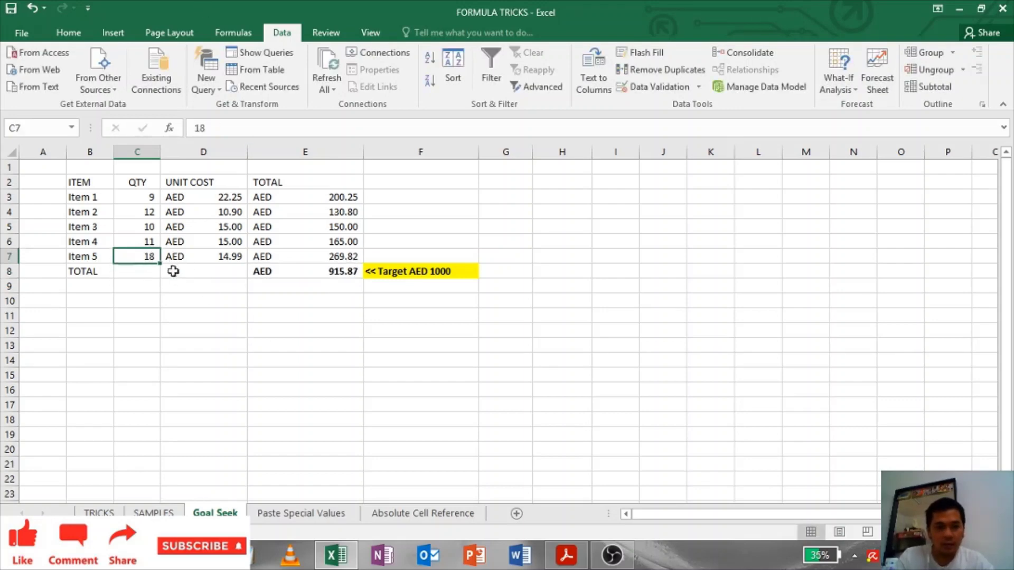
{"action": "key", "text": "Delete"}
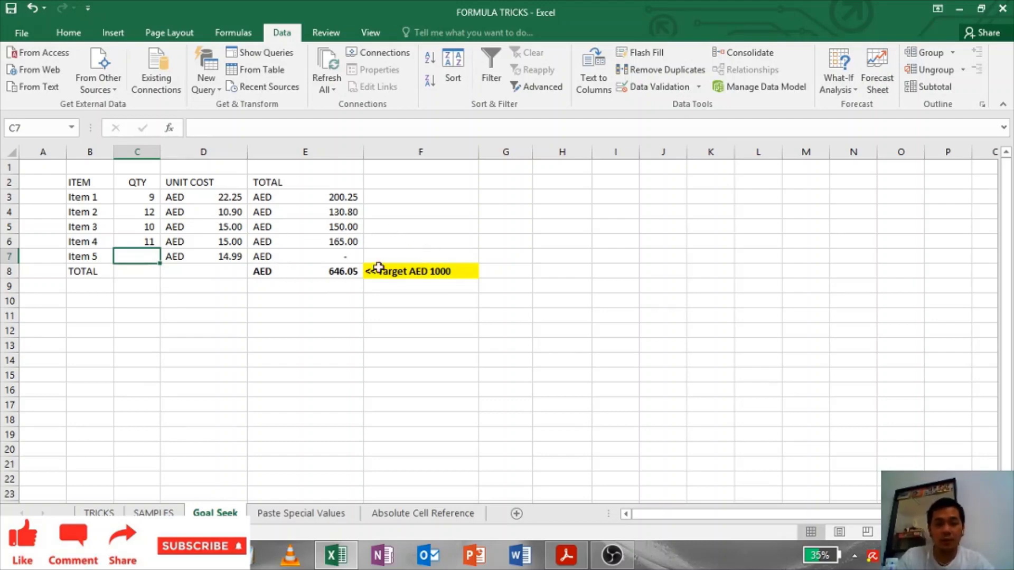
{"action": "left_click", "coordinate": [168, 299]}
Step: Goal Seek the E8 grand total to 1000 by changing C7, accepting 24
{"action": "left_click", "coordinate": [340, 273]}
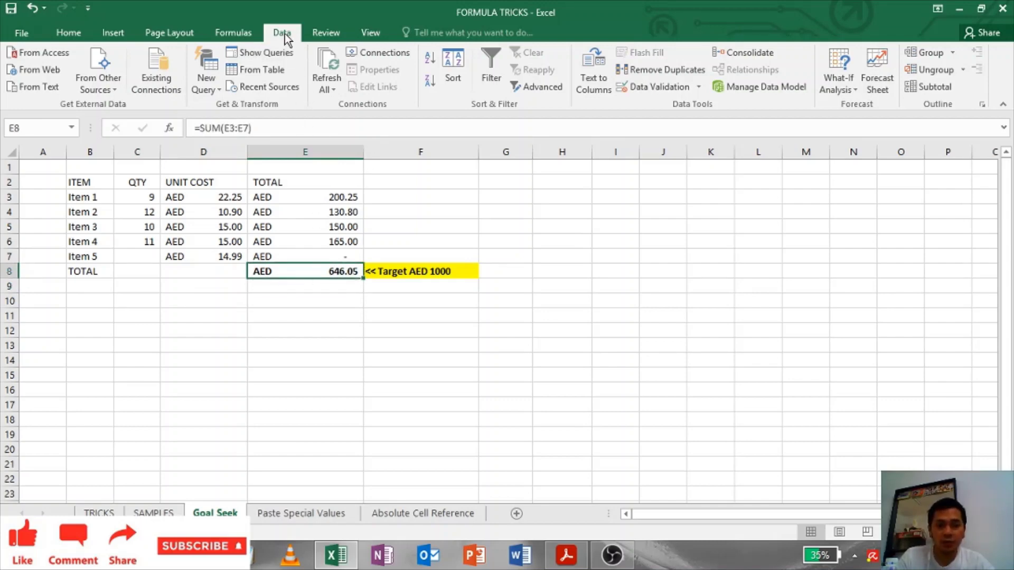
{"action": "left_click", "coordinate": [845, 83]}
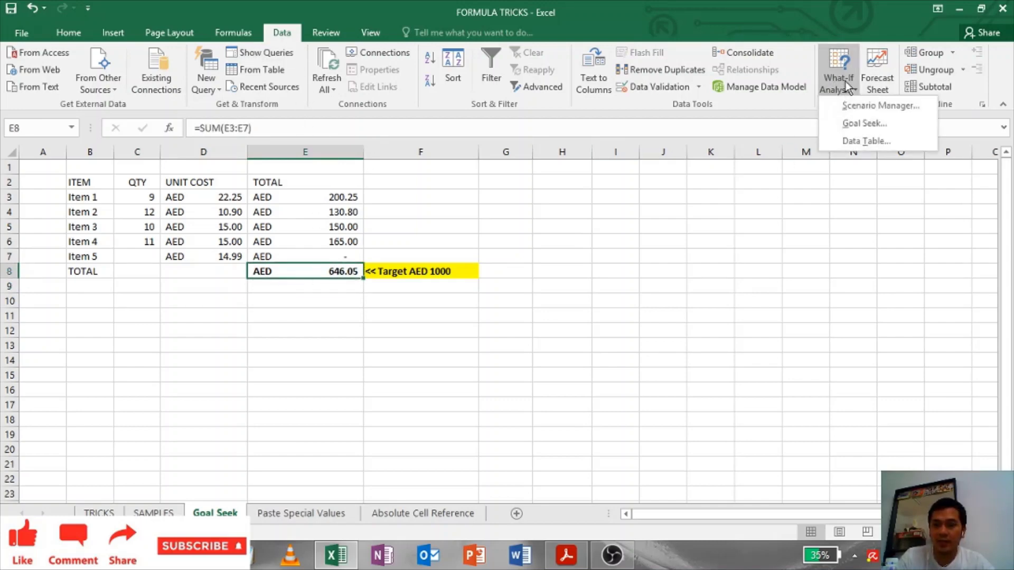
{"action": "left_click", "coordinate": [849, 122]}
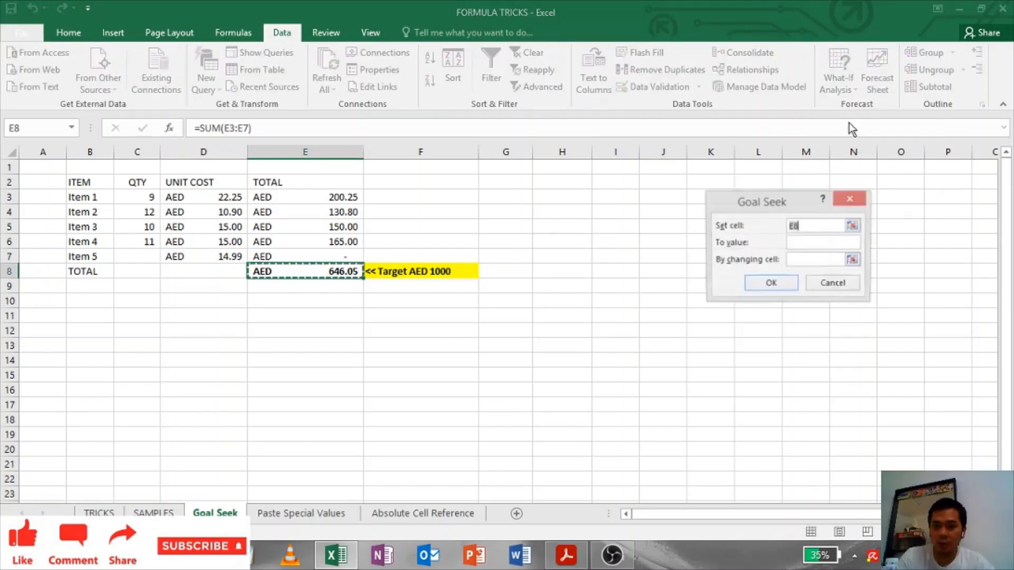
{"action": "left_click", "coordinate": [805, 244]}
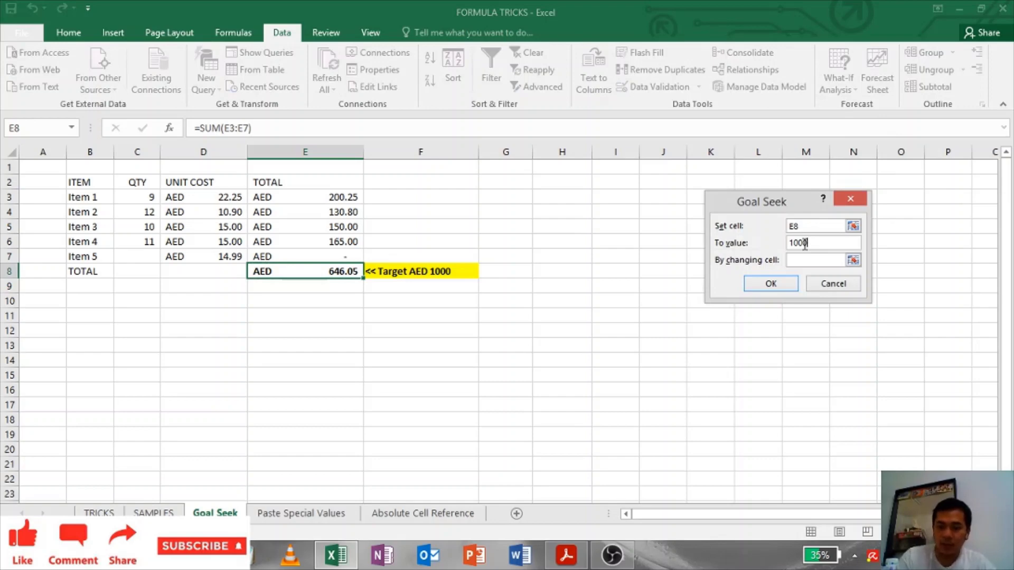
{"action": "left_click", "coordinate": [143, 255]}
{"action": "key", "text": "Return"}
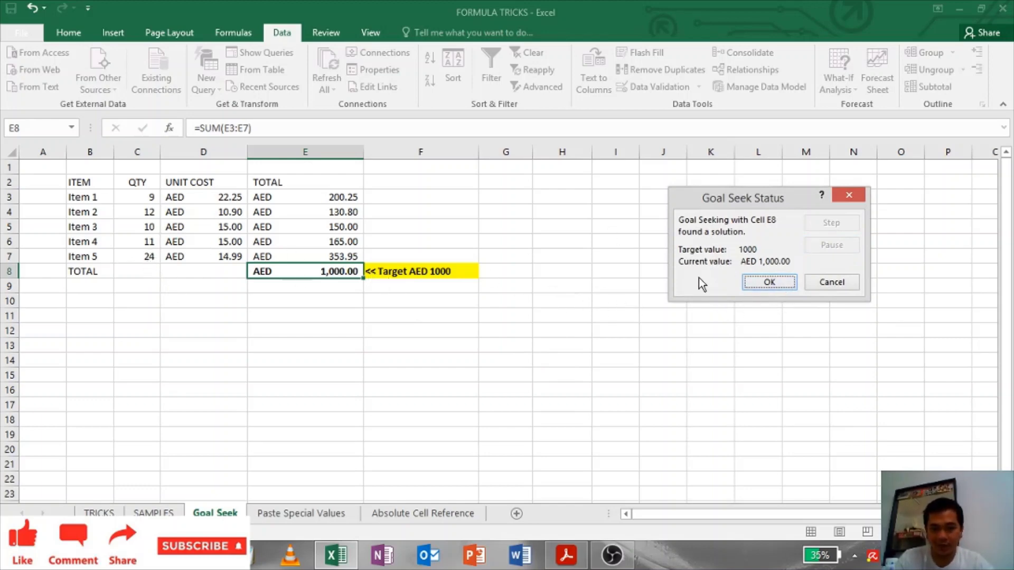
{"action": "left_click", "coordinate": [769, 283]}
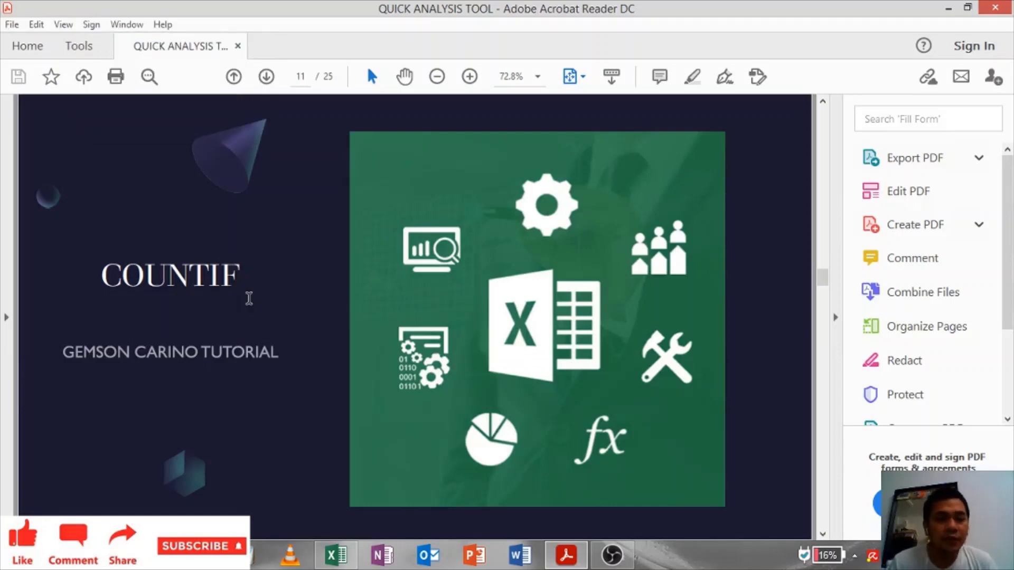
{"action": "key", "text": "alt+Tab"}
Step: Enter =COUNTIF(B3:E11,15) in B15
{"action": "type", "text": "=countif"}
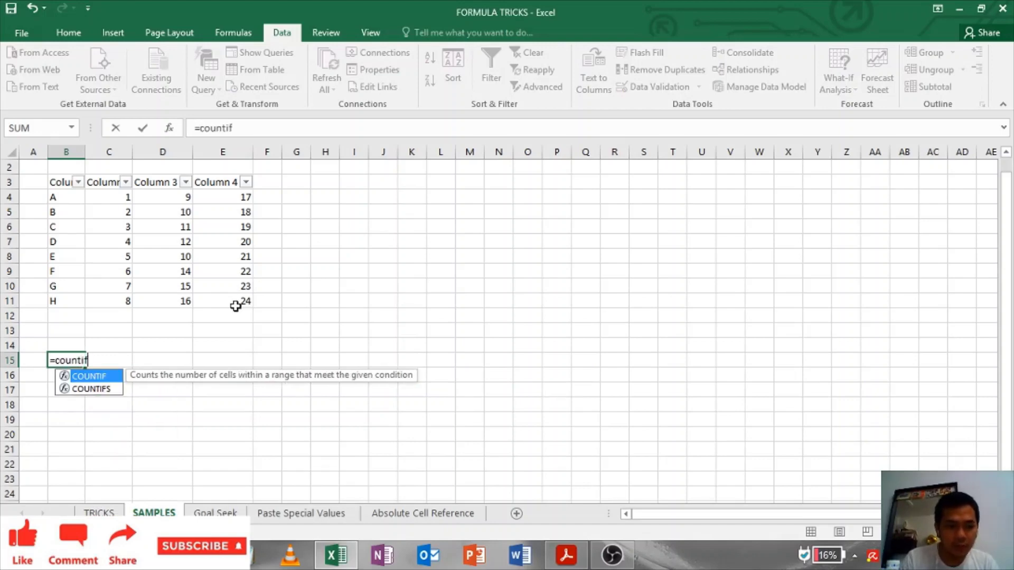
{"action": "key", "text": "Tab"}
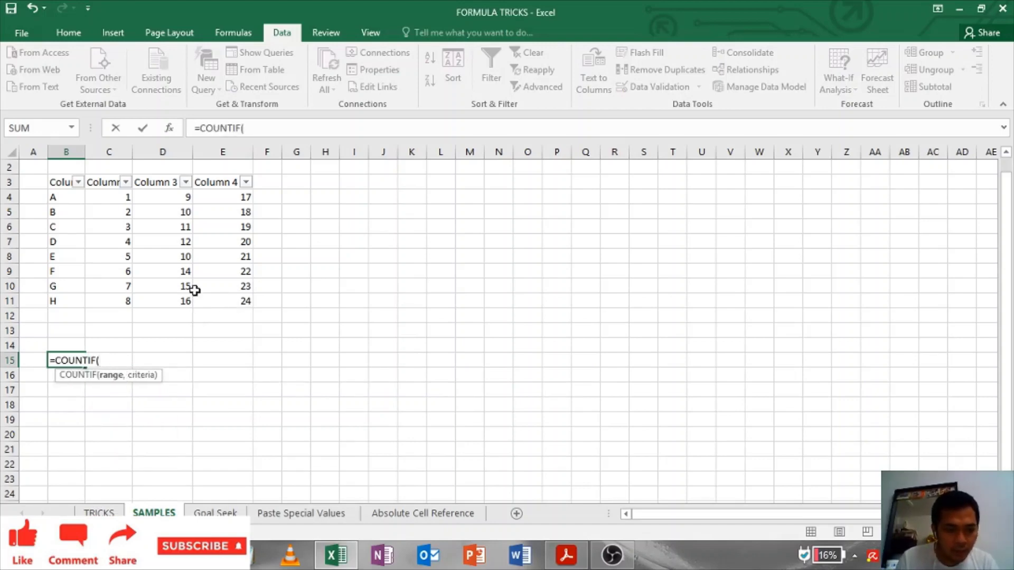
{"action": "left_click_drag", "start_coordinate": [56, 182], "coordinate": [243, 311]}
{"action": "type", "text": ",15"}
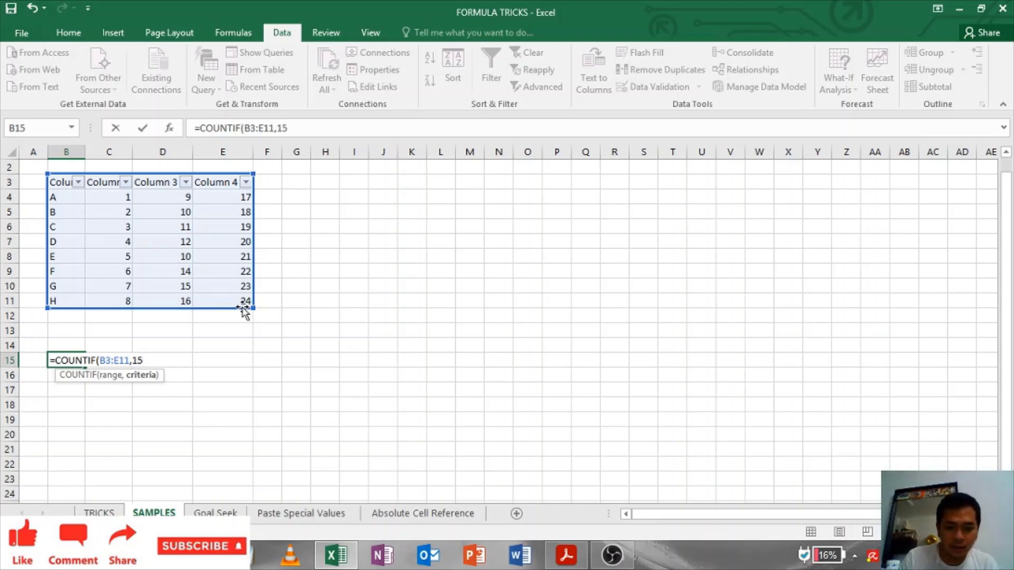
{"action": "type", "text": ")"}
{"action": "key", "text": "Return"}
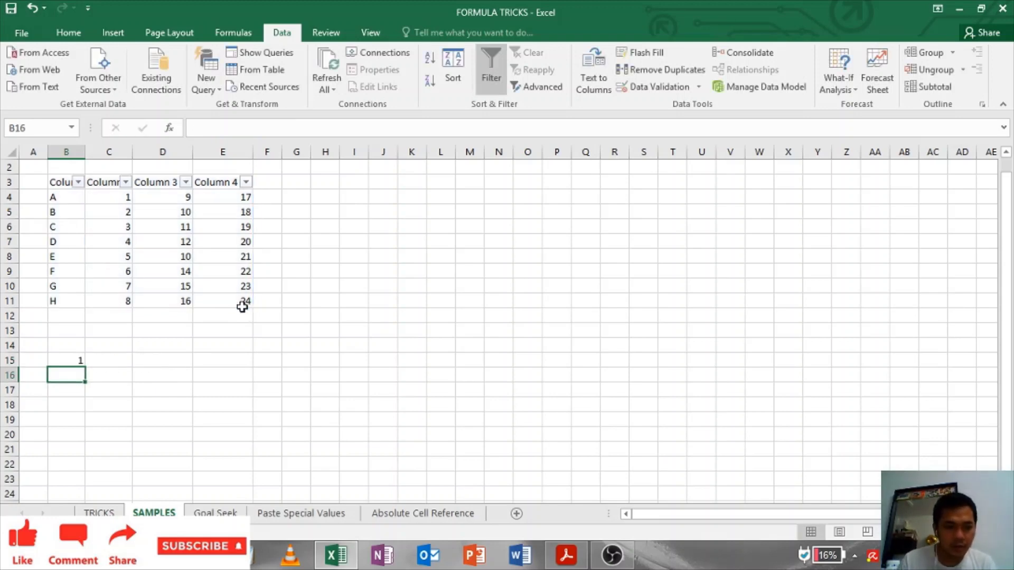
Step: After checking Column 3's values, change D8 and D5 to 15 so the count reads 3
{"action": "left_click", "coordinate": [178, 280]}
{"action": "left_click", "coordinate": [177, 303]}
{"action": "left_click", "coordinate": [178, 286]}
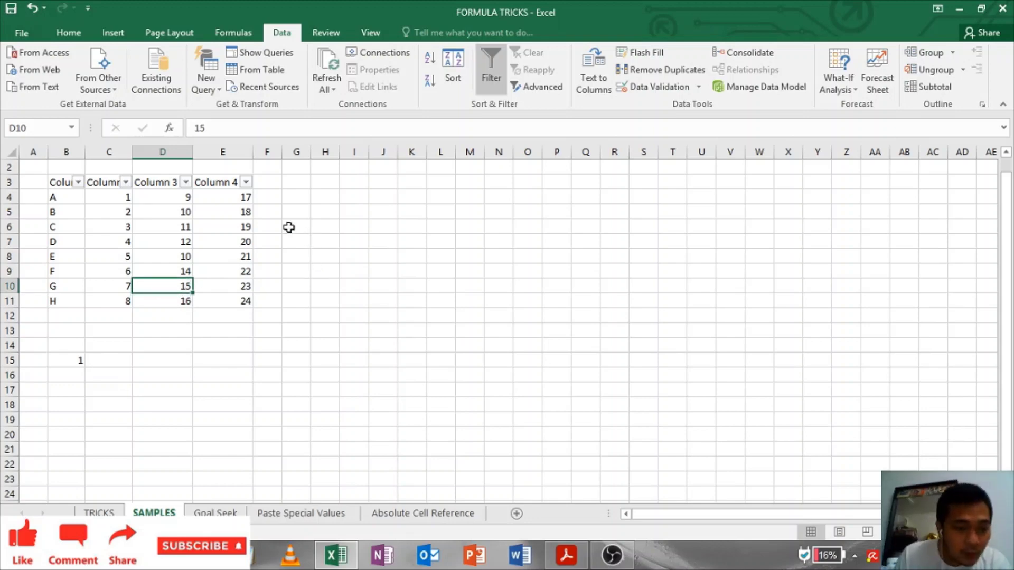
{"action": "left_click", "coordinate": [182, 241]}
{"action": "left_click", "coordinate": [186, 268]}
{"action": "left_click", "coordinate": [188, 252]}
{"action": "key", "text": "Return"}
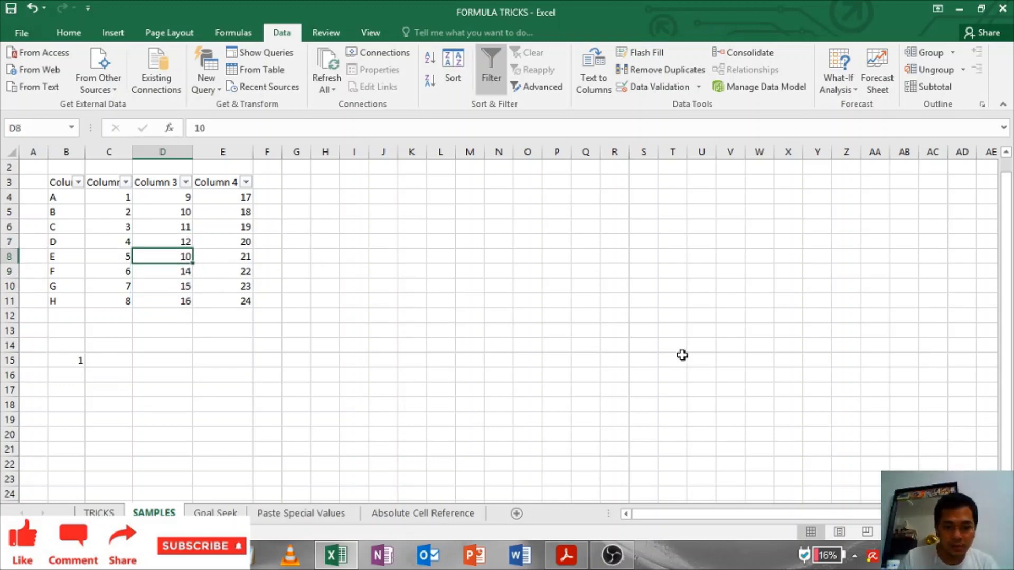
{"action": "type", "text": "14"}
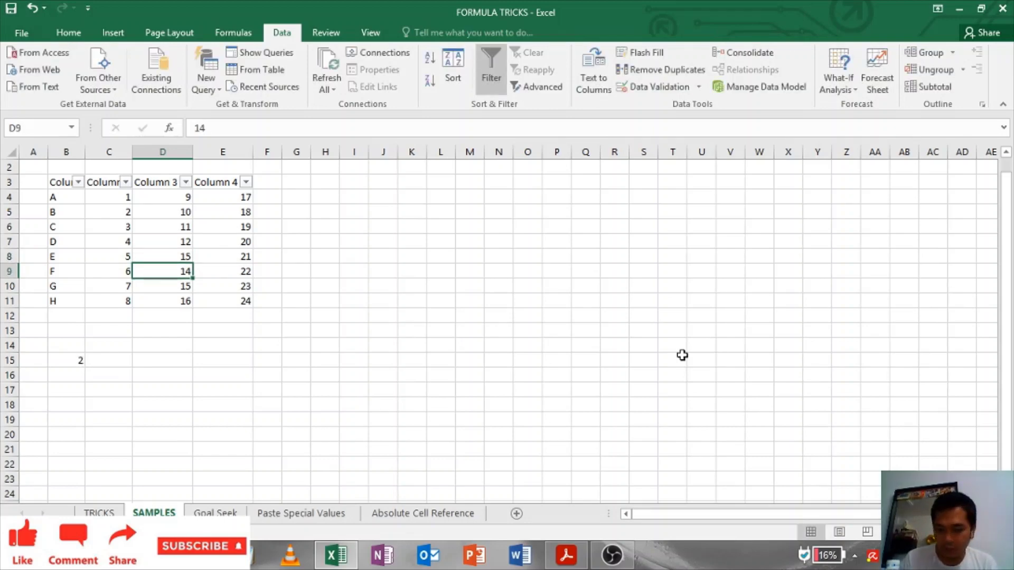
{"action": "key", "text": "Up"}
{"action": "key", "text": "Up"}
{"action": "key", "text": "Up"}
{"action": "key", "text": "Up"}
{"action": "type", "text": "1"}
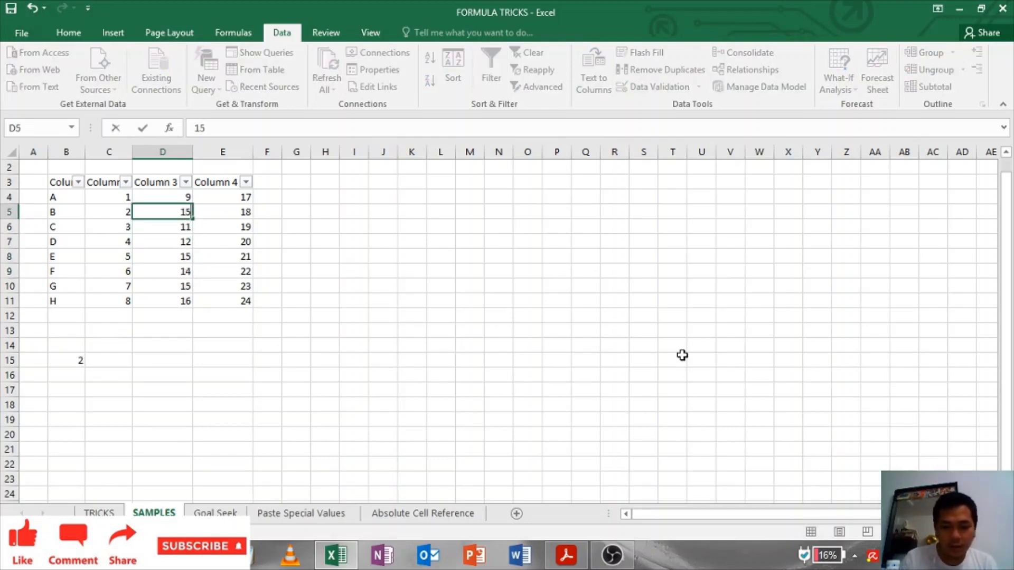
{"action": "type", "text": "5"}
{"action": "key", "text": "Return"}
{"action": "key", "text": "Down"}
{"action": "key", "text": "Down"}
{"action": "left_click", "coordinate": [105, 388]}
Step: Bring up the VLOOKUP title slide in Acrobat, then return to Excel's lookup sample
{"action": "left_click", "coordinate": [97, 358]}
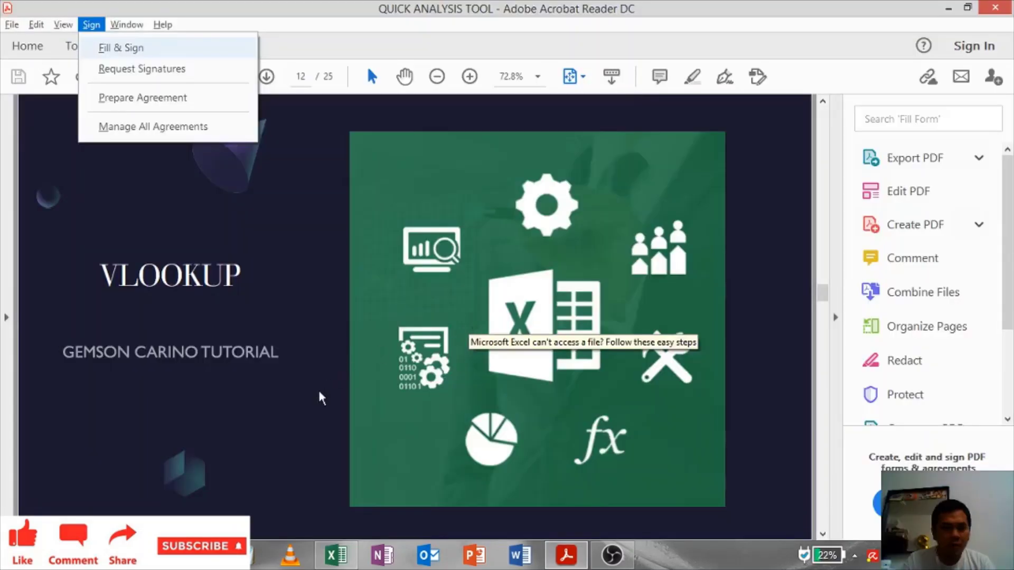
{"action": "left_click", "coordinate": [319, 396]}
{"action": "key", "text": "alt+Tab"}
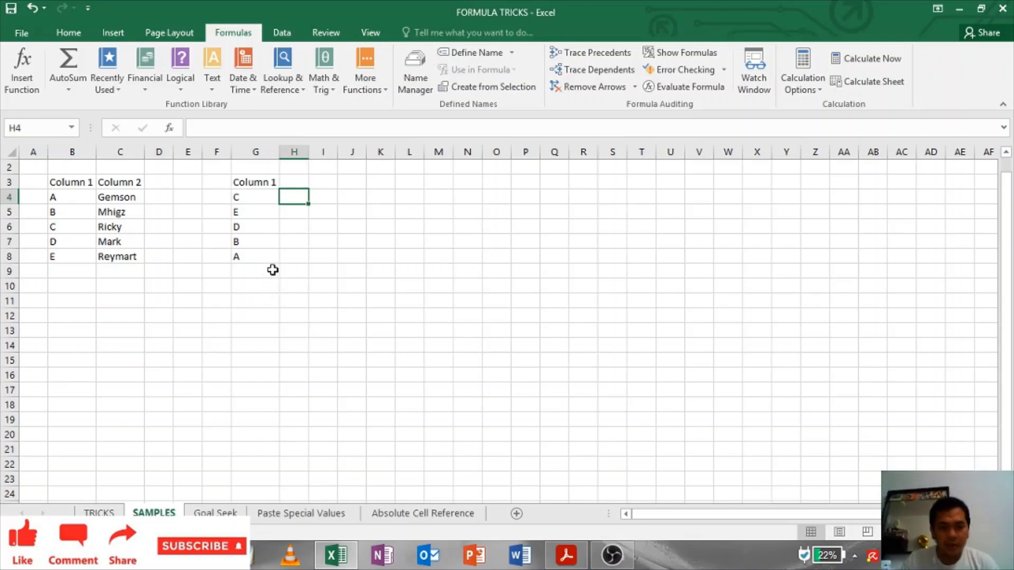
Step: Insert VLOOKUP in H4 with lookup value G4, table B:C, column 2 and match 0
{"action": "left_click", "coordinate": [283, 74]}
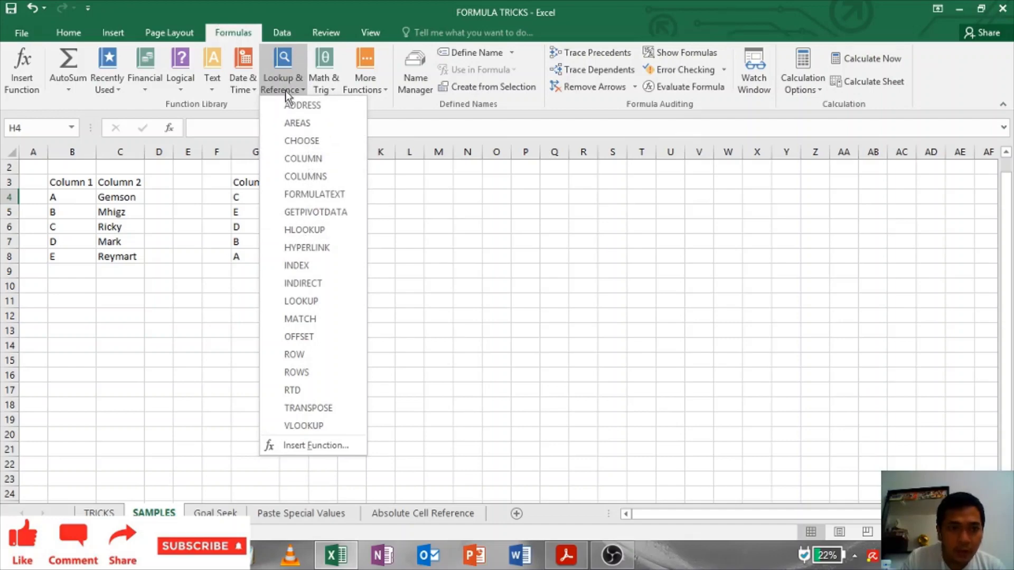
{"action": "left_click", "coordinate": [312, 427]}
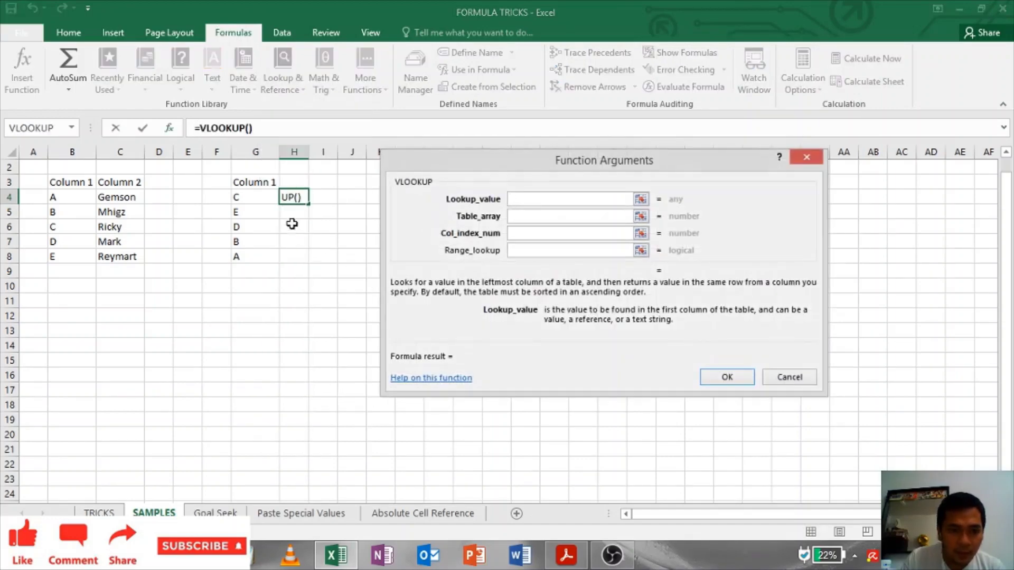
{"action": "left_click", "coordinate": [248, 197]}
{"action": "left_click", "coordinate": [521, 217]}
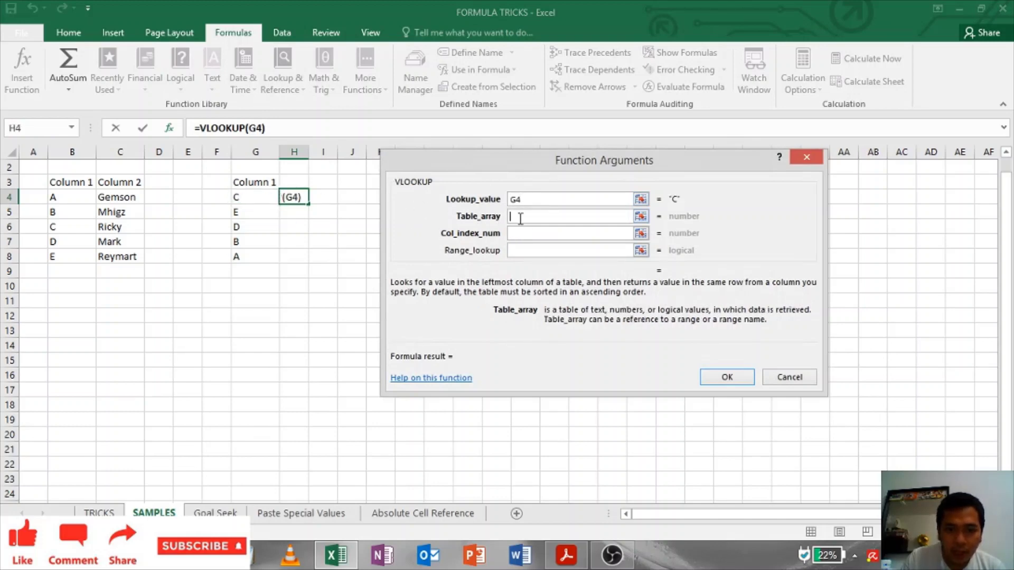
{"action": "left_click_drag", "start_coordinate": [75, 154], "coordinate": [114, 153]}
{"action": "left_click", "coordinate": [565, 227]}
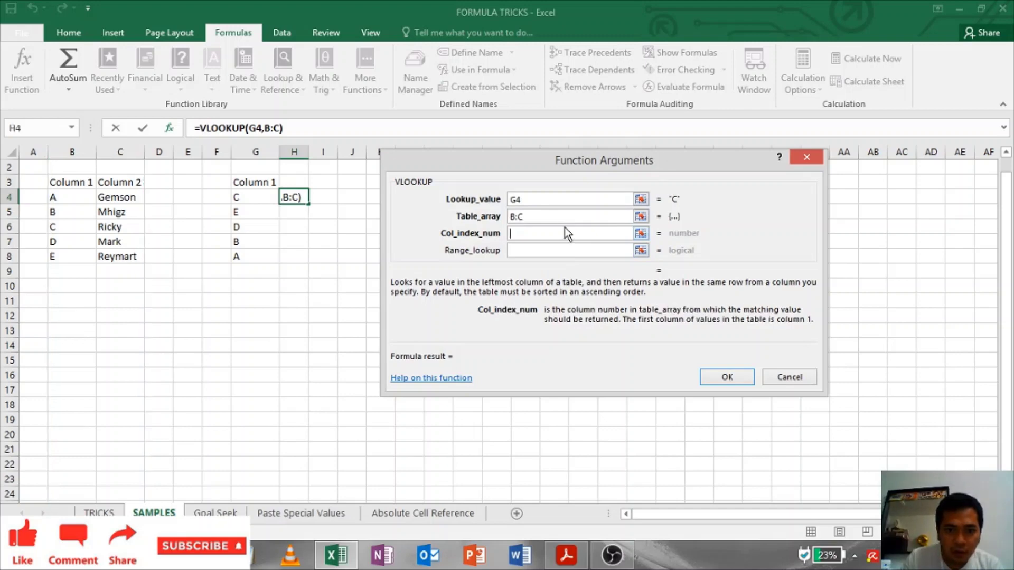
{"action": "type", "text": "2"}
{"action": "left_click", "coordinate": [554, 249]}
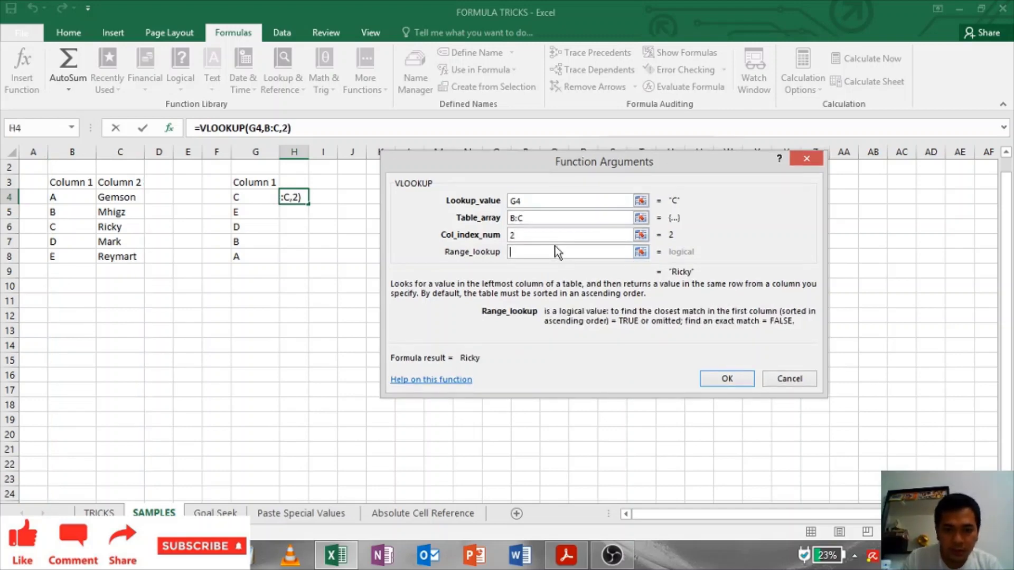
{"action": "type", "text": "0"}
{"action": "key", "text": "Return"}
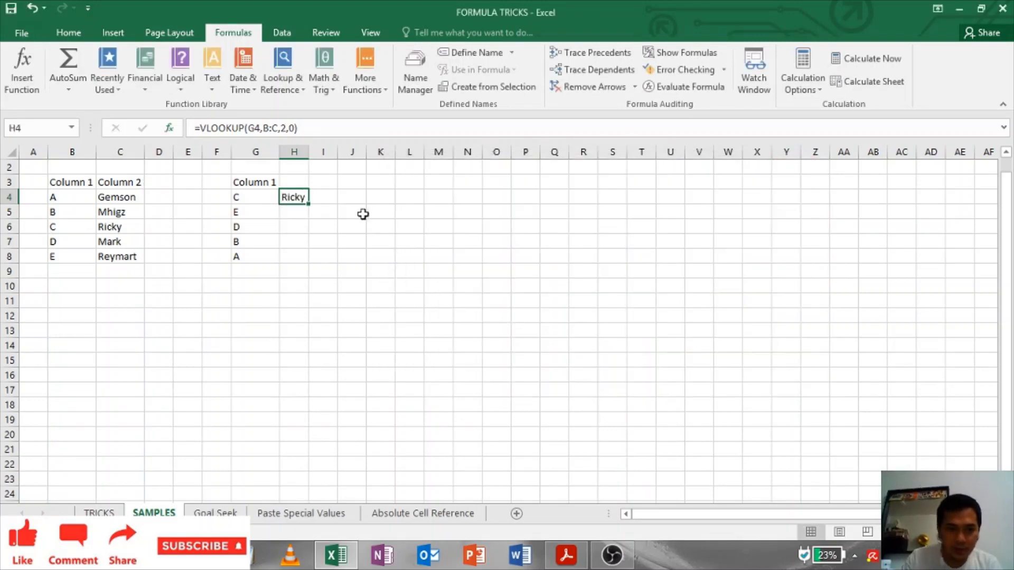
Step: Fill the lookup formula down to H8 and autofit column H to the names
{"action": "double_click", "coordinate": [310, 207]}
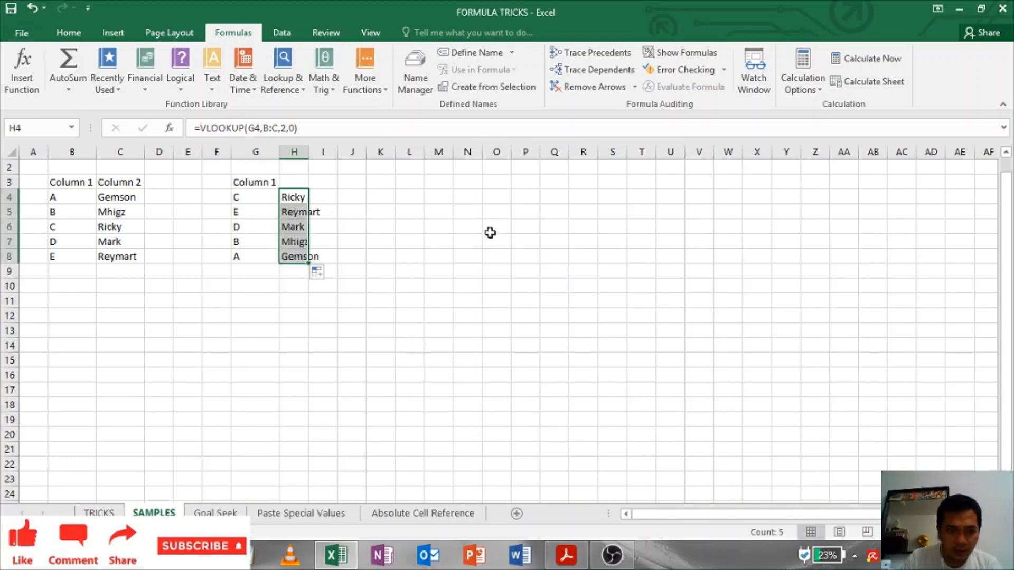
{"action": "left_click", "coordinate": [438, 256]}
{"action": "double_click", "coordinate": [314, 156]}
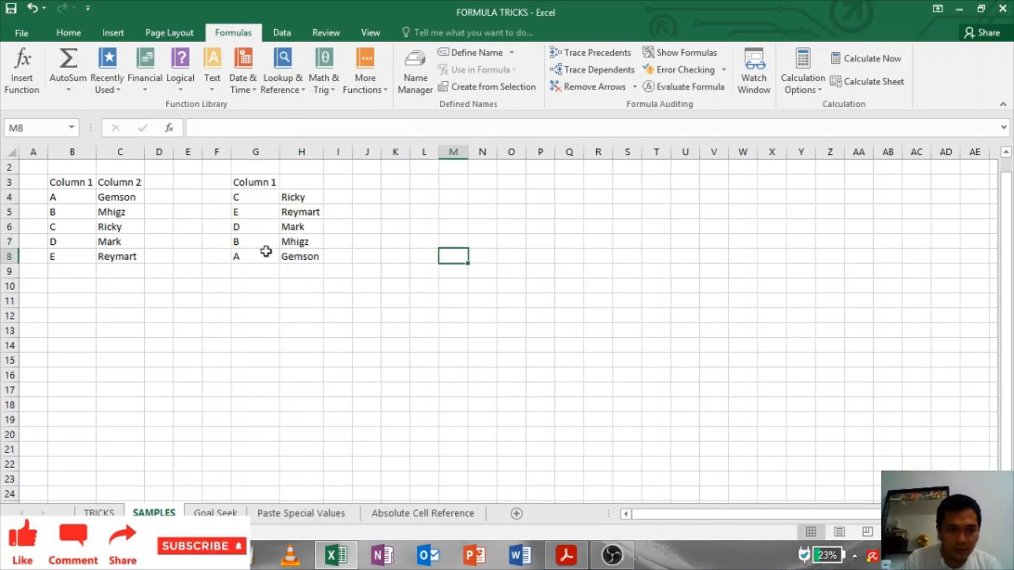
{"action": "left_click_drag", "start_coordinate": [265, 252], "coordinate": [322, 256]}
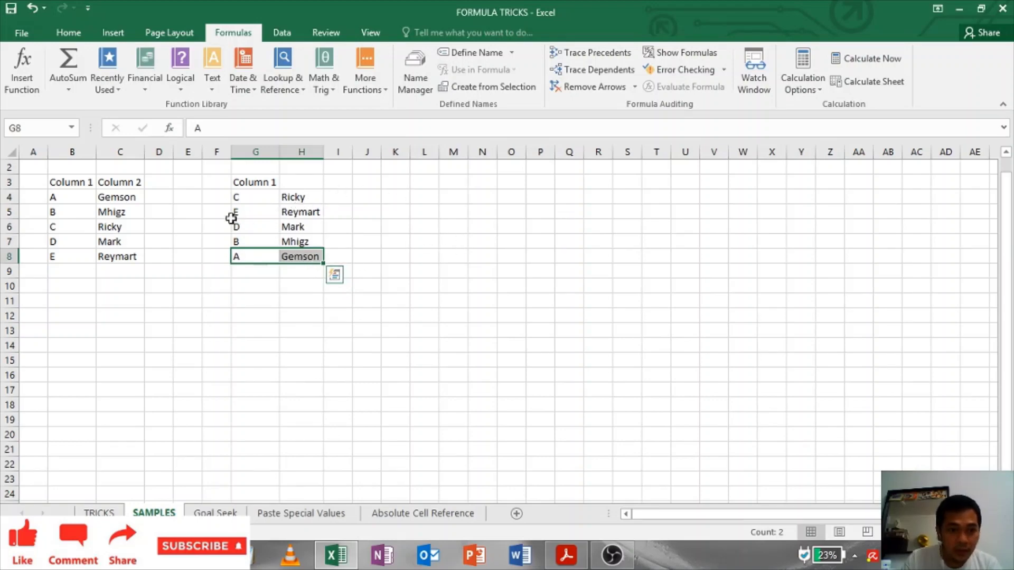
{"action": "left_click", "coordinate": [468, 255]}
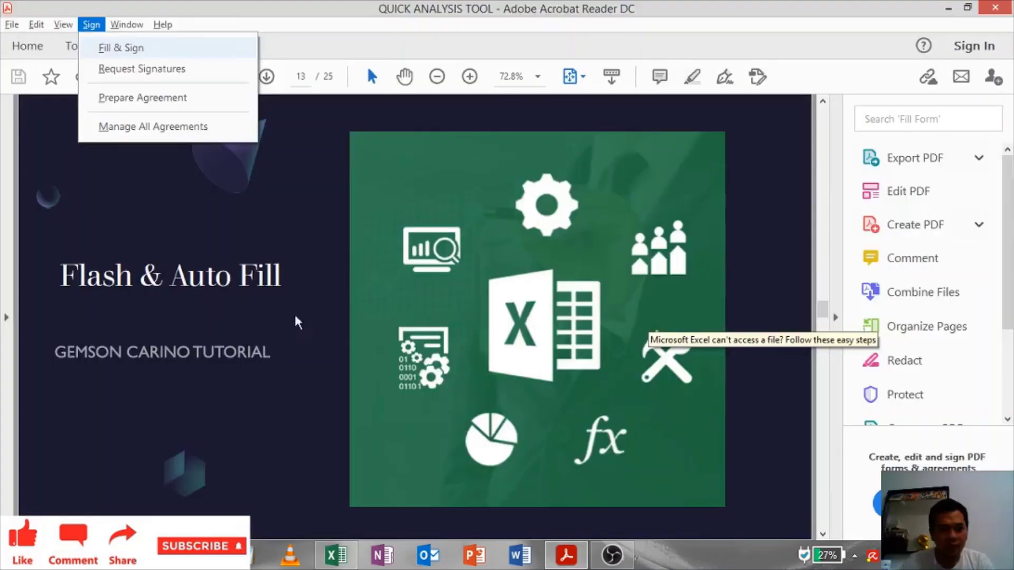
{"action": "left_click", "coordinate": [143, 433]}
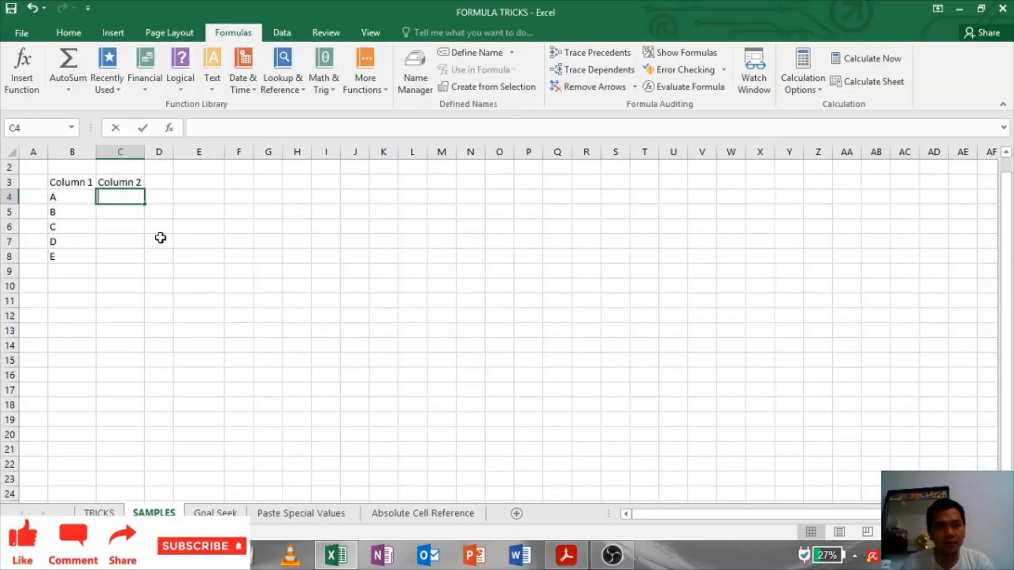
Step: Enter 1 in C4 and fill it down to C15 as a 1–12 series
{"action": "type", "text": "1"}
{"action": "left_click", "coordinate": [174, 231]}
{"action": "left_click", "coordinate": [112, 197]}
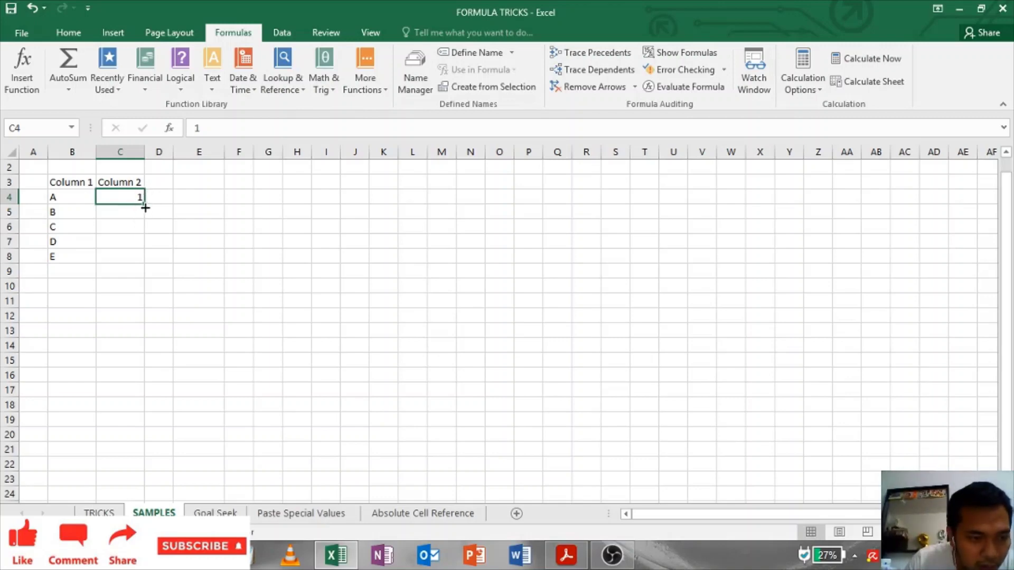
{"action": "left_click_drag", "start_coordinate": [145, 208], "coordinate": [150, 364]}
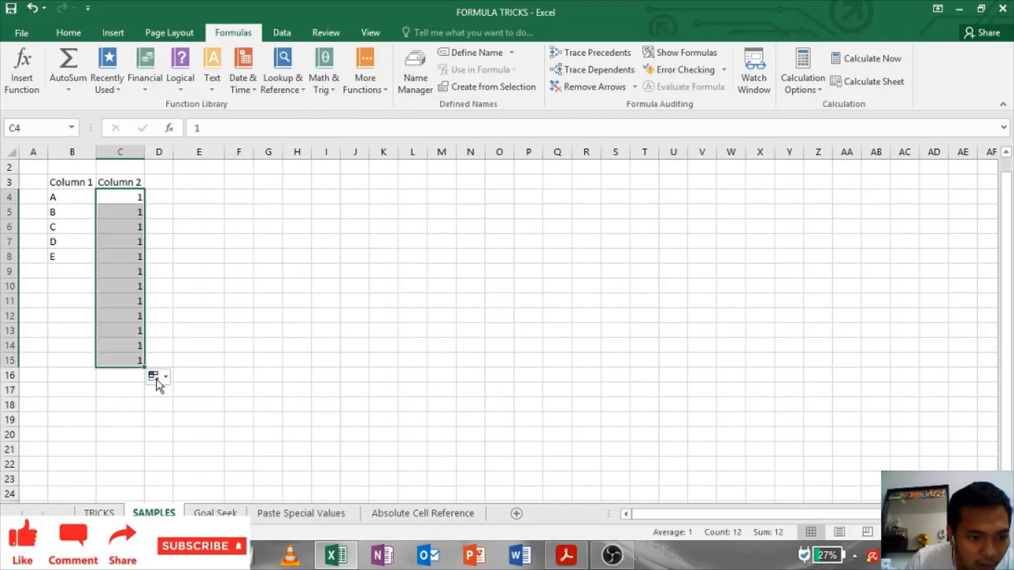
{"action": "left_click", "coordinate": [157, 377]}
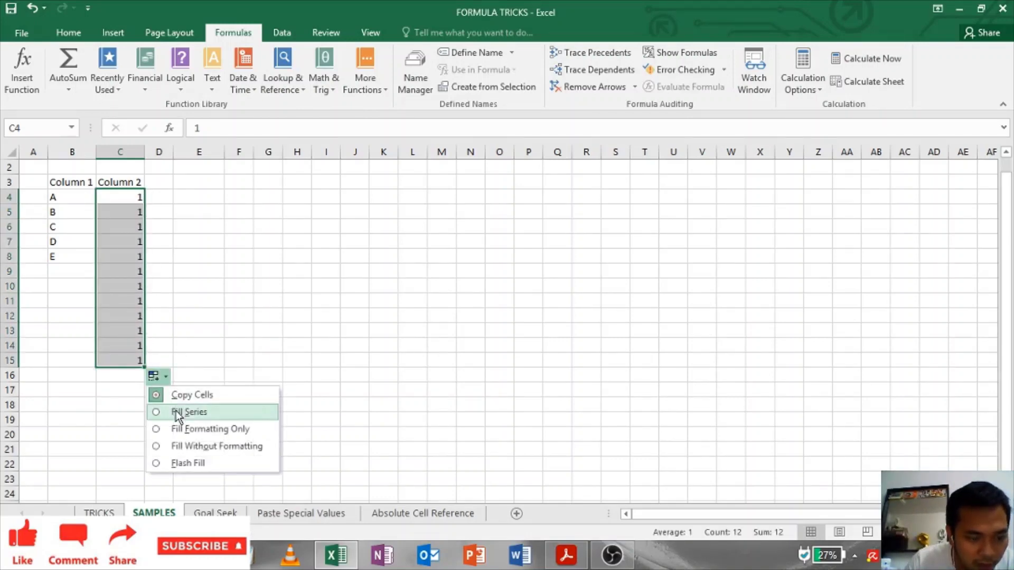
{"action": "left_click", "coordinate": [176, 412]}
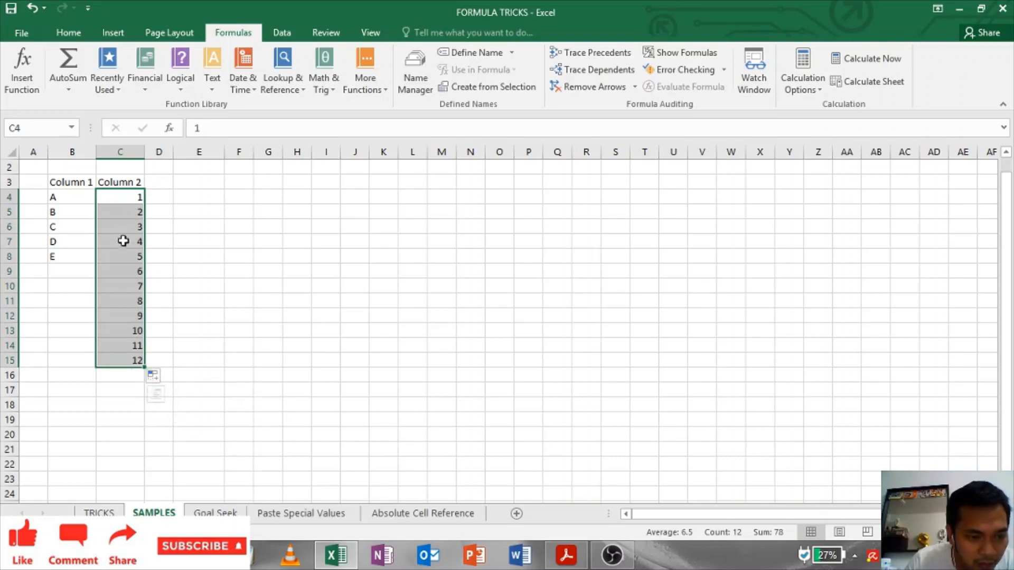
{"action": "left_click", "coordinate": [195, 216]}
{"action": "left_click", "coordinate": [203, 182]}
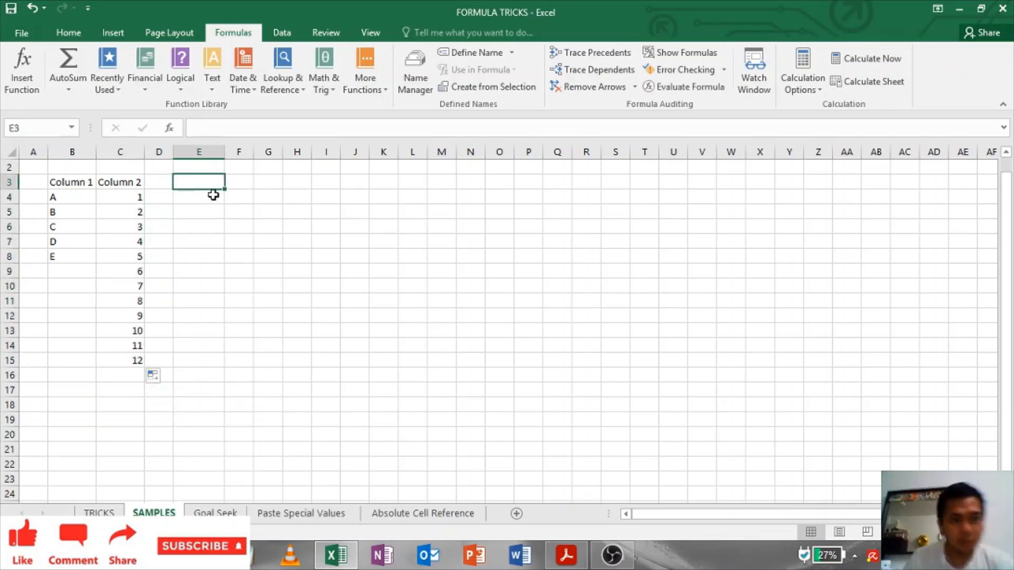
{"action": "left_click", "coordinate": [206, 197]}
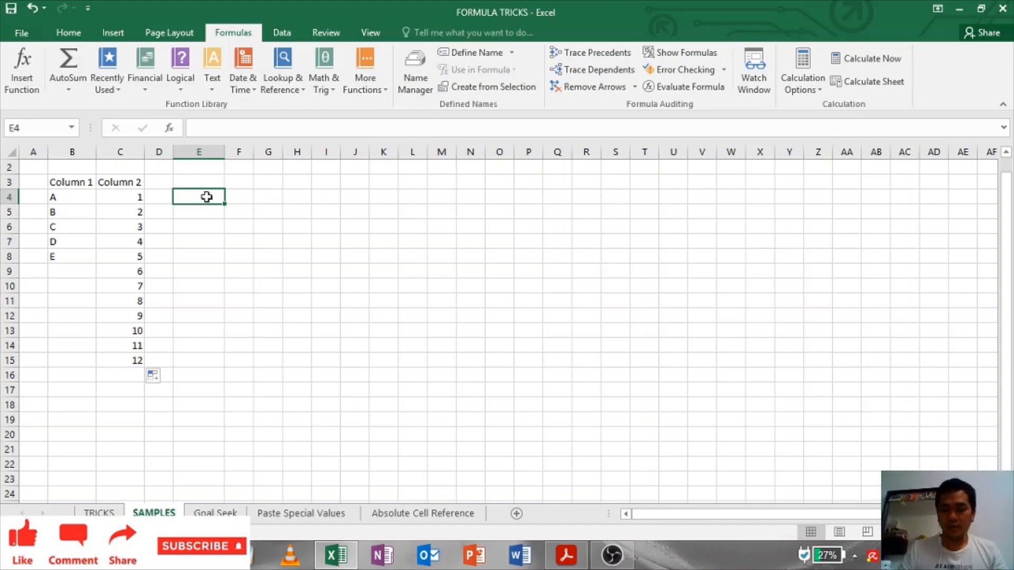
Step: Enter 22-Aug-20 in E4 and copy the same date down to E15
{"action": "type", "text": "8/22"}
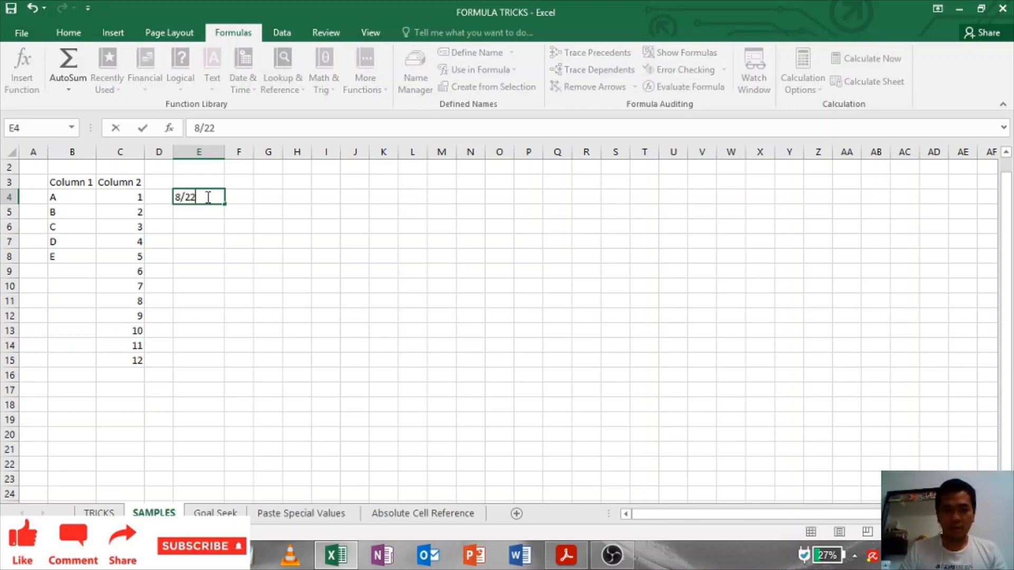
{"action": "key", "text": "Tab"}
{"action": "left_click", "coordinate": [267, 284]}
{"action": "left_click", "coordinate": [216, 199]}
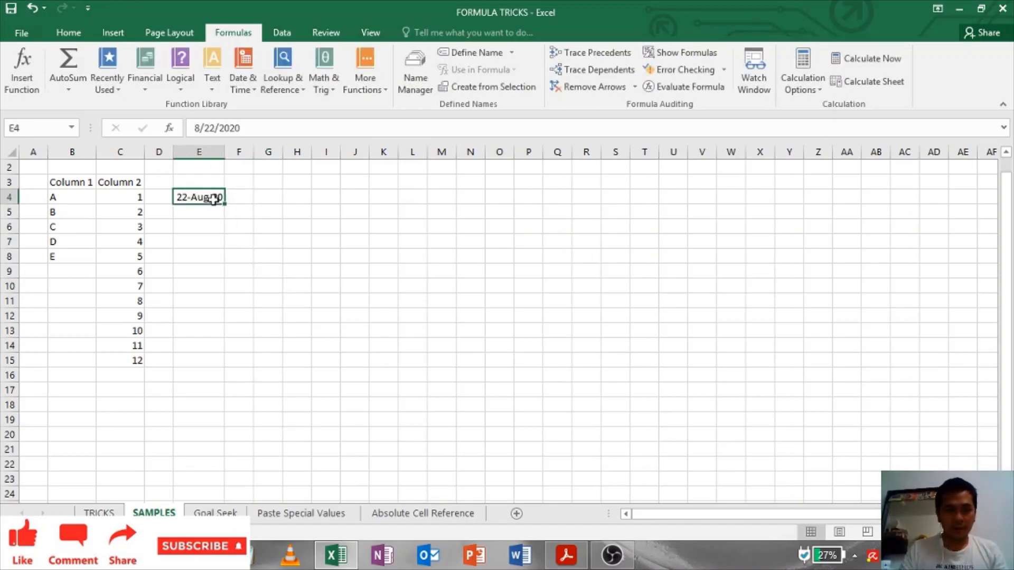
{"action": "left_click_drag", "start_coordinate": [227, 204], "coordinate": [227, 369]}
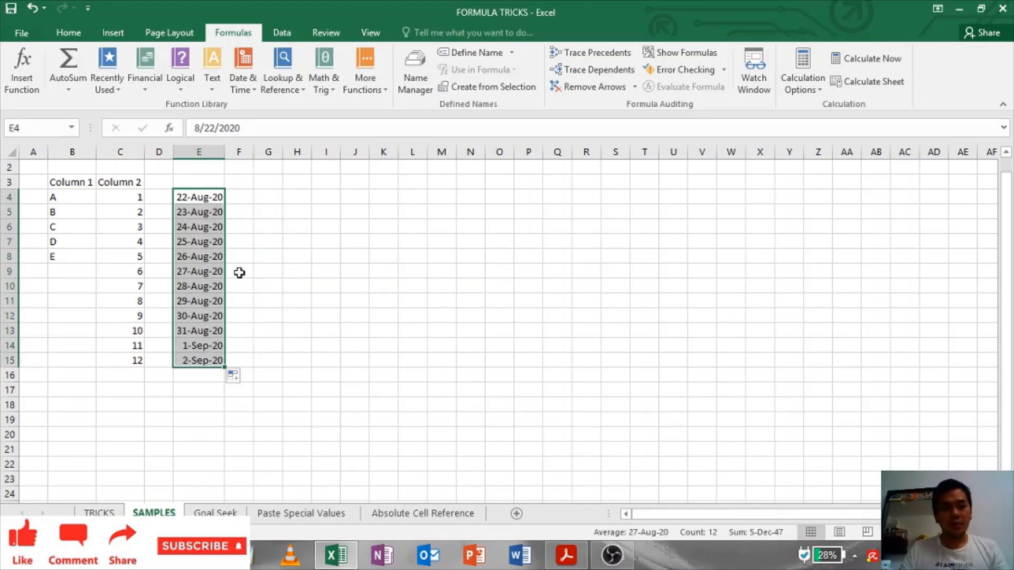
{"action": "left_click", "coordinate": [236, 379]}
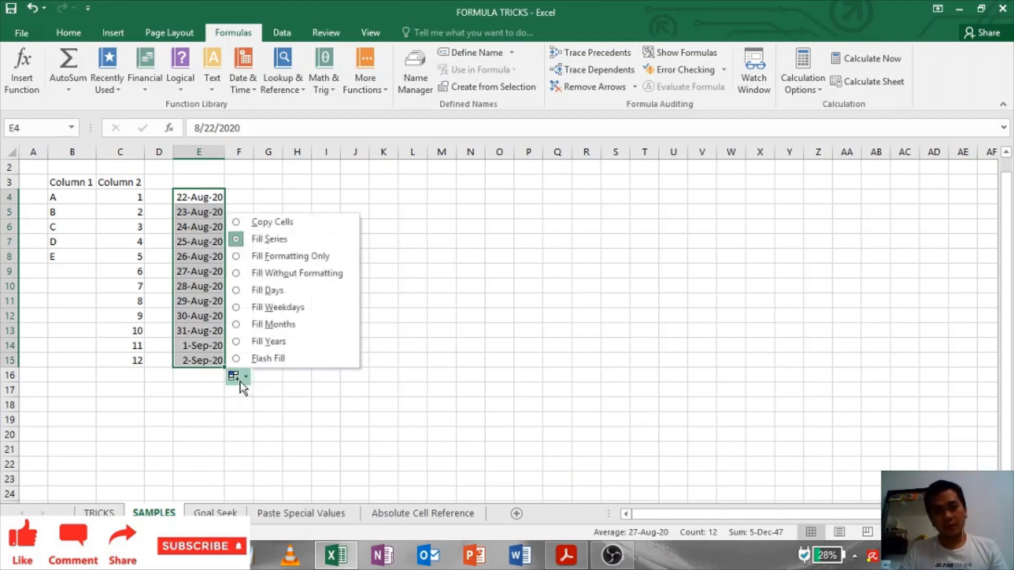
{"action": "left_click", "coordinate": [272, 223]}
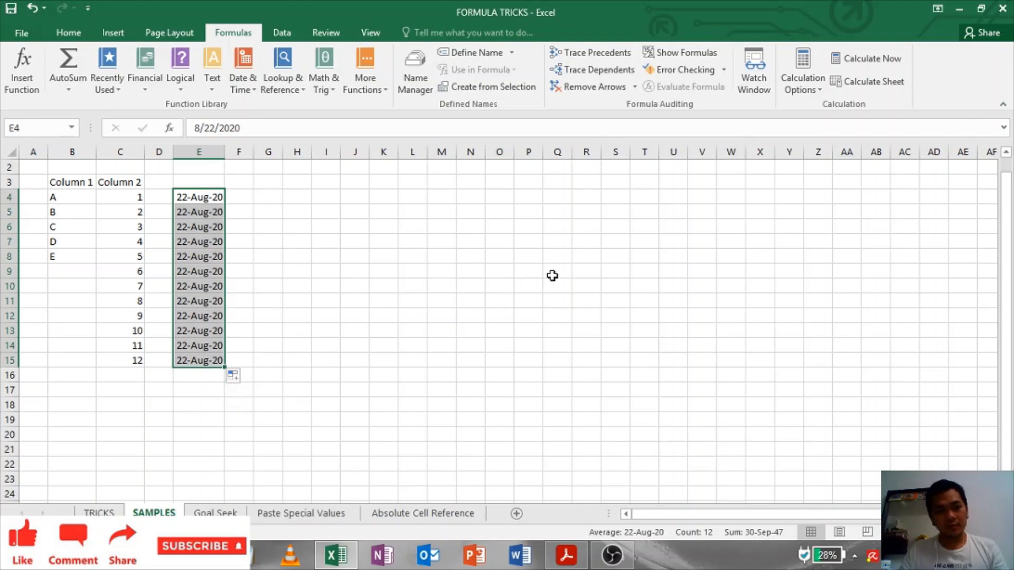
Step: Refill C4:C15 as the 1–12 number series
{"action": "left_click", "coordinate": [141, 200]}
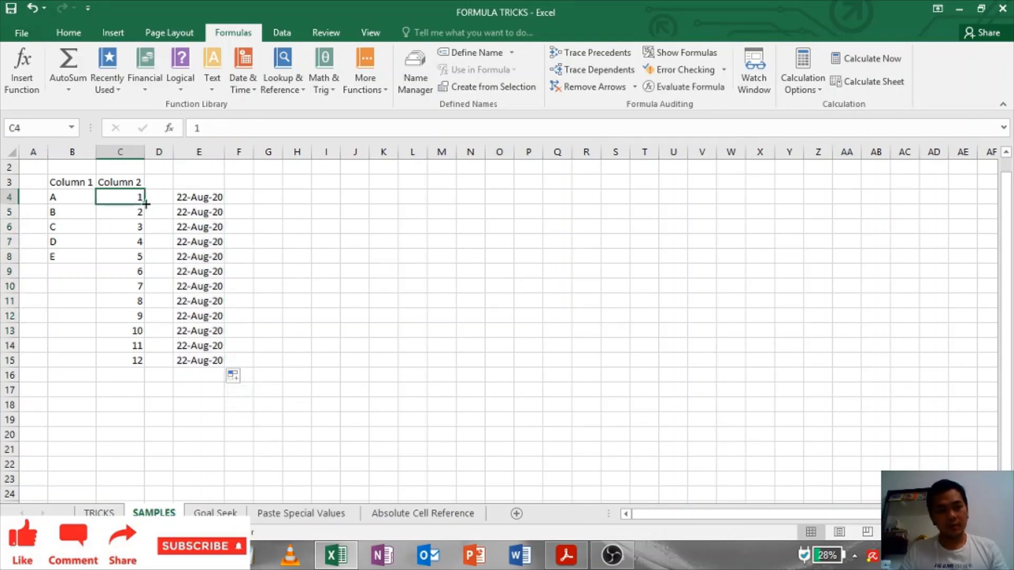
{"action": "left_click_drag", "start_coordinate": [146, 203], "coordinate": [146, 366]}
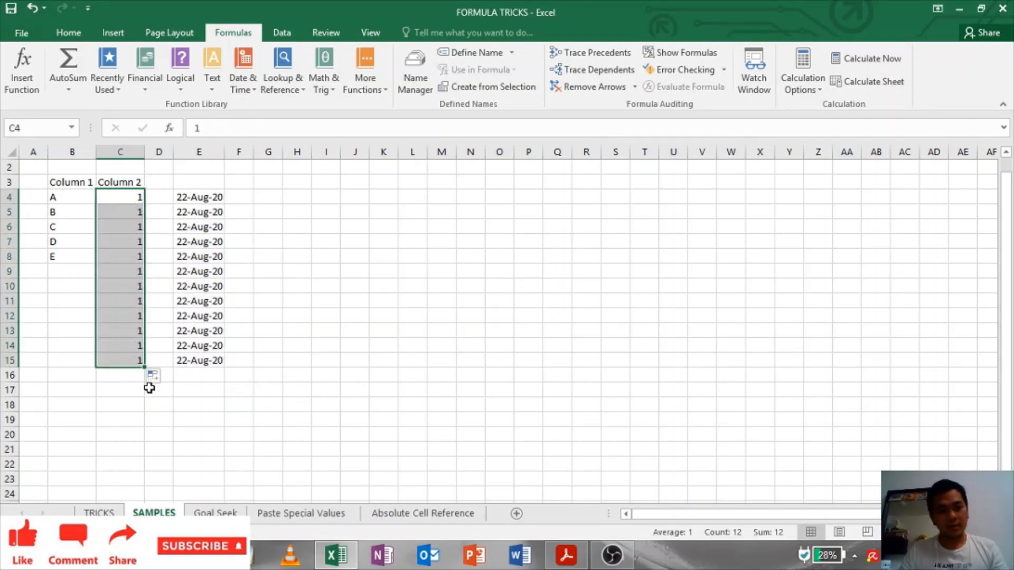
{"action": "left_click", "coordinate": [153, 375]}
{"action": "left_click", "coordinate": [173, 418]}
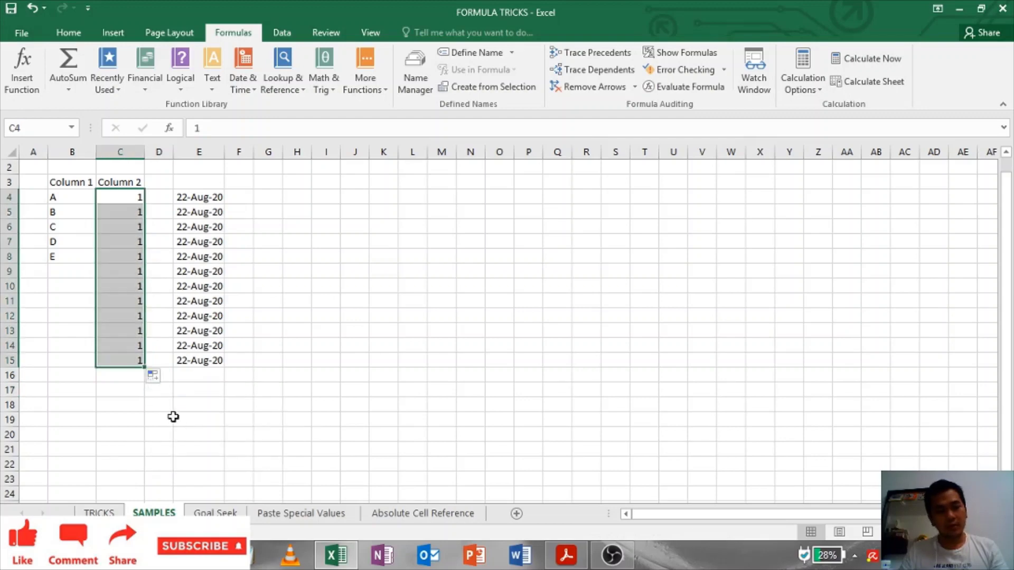
{"action": "left_click", "coordinate": [359, 288]}
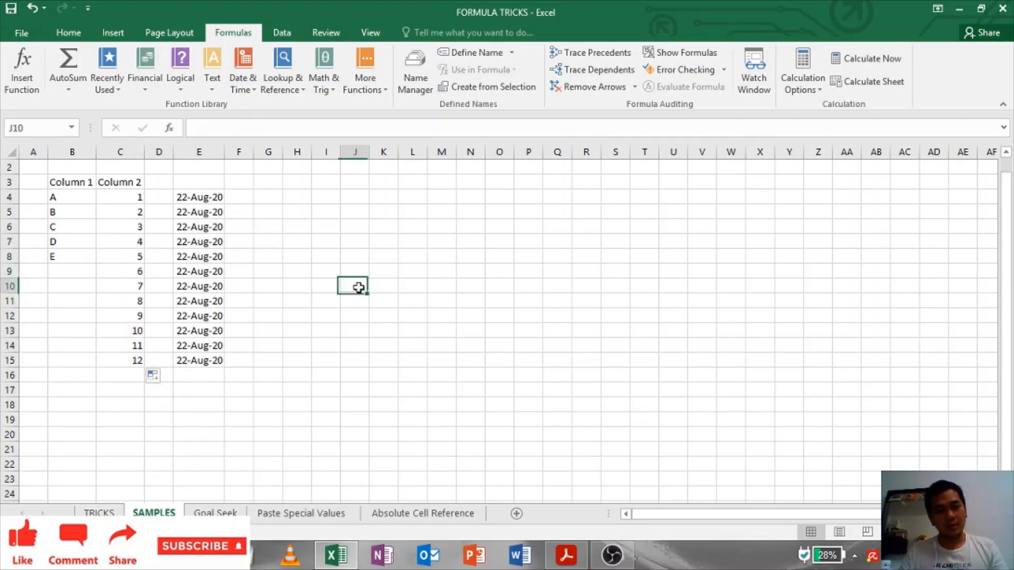
{"action": "left_click", "coordinate": [551, 248]}
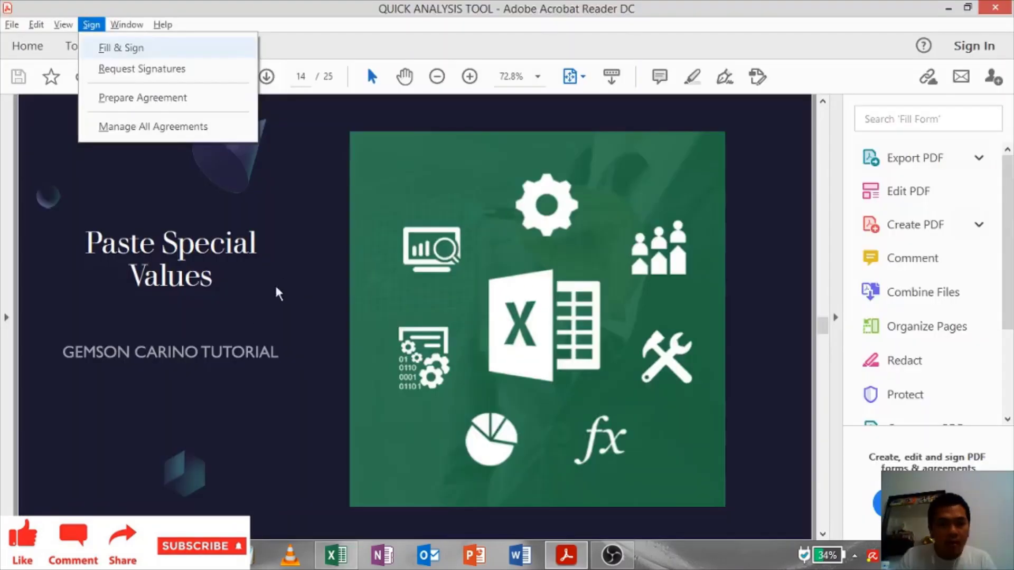
{"action": "left_click", "coordinate": [247, 321]}
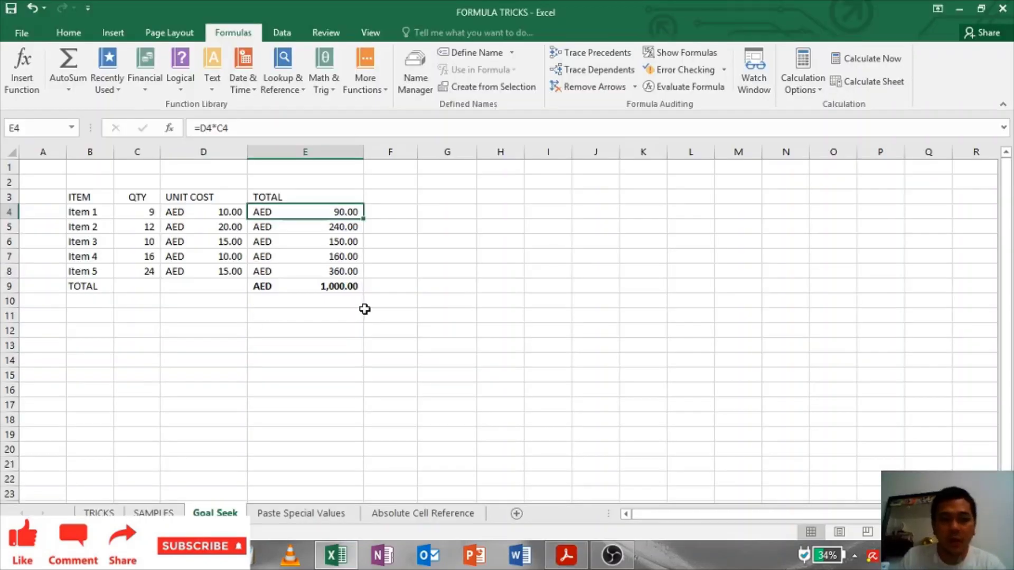
Step: Copy the item totals in column E, including the grand total
{"action": "left_click", "coordinate": [407, 271]}
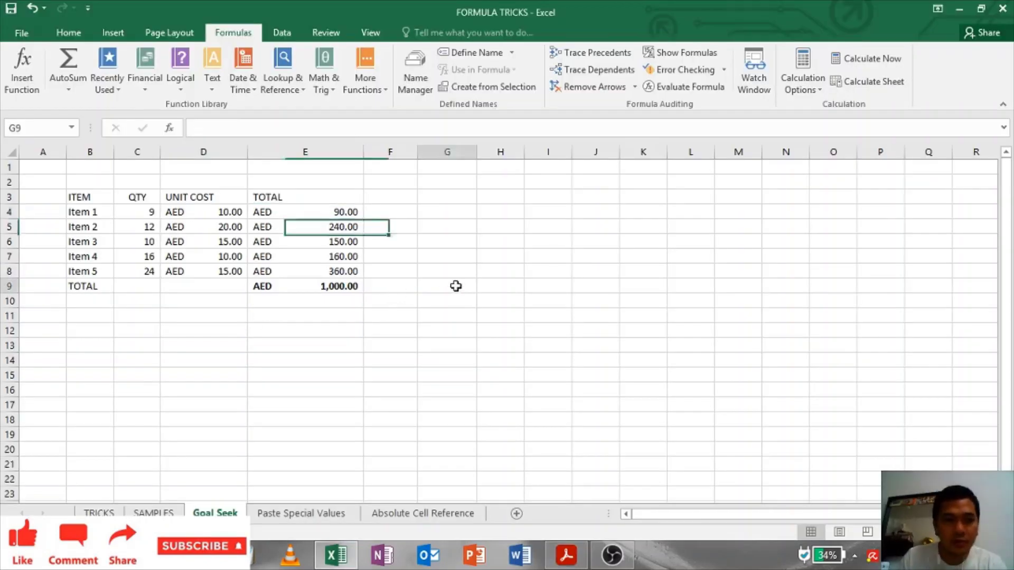
{"action": "left_click", "coordinate": [289, 269]}
{"action": "left_click", "coordinate": [313, 226]}
{"action": "left_click", "coordinate": [315, 210]}
{"action": "left_click_drag", "start_coordinate": [316, 209], "coordinate": [314, 272]}
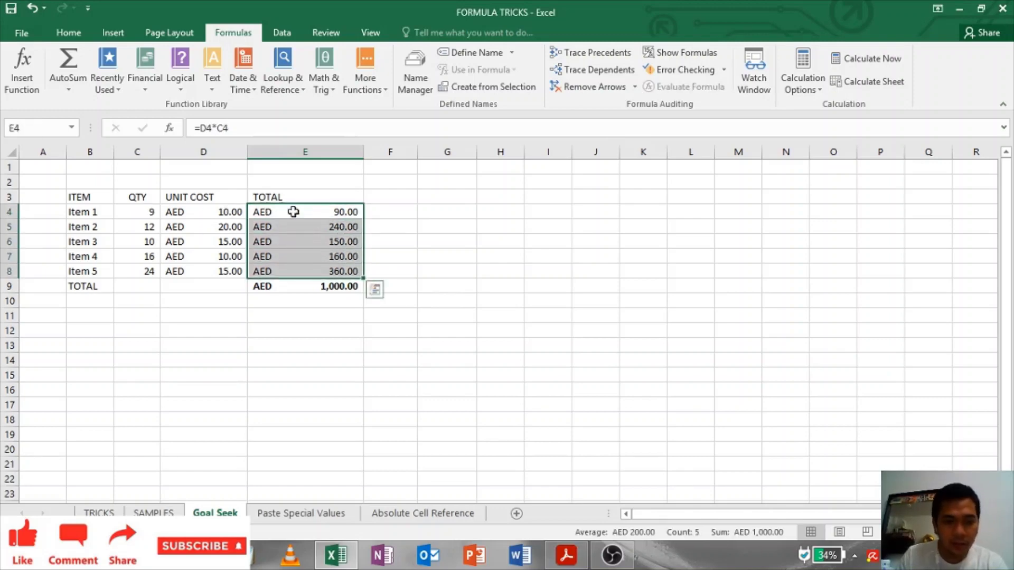
{"action": "left_click", "coordinate": [412, 257]}
{"action": "left_click_drag", "start_coordinate": [312, 211], "coordinate": [294, 285]}
{"action": "key", "text": "ctrl+c"}
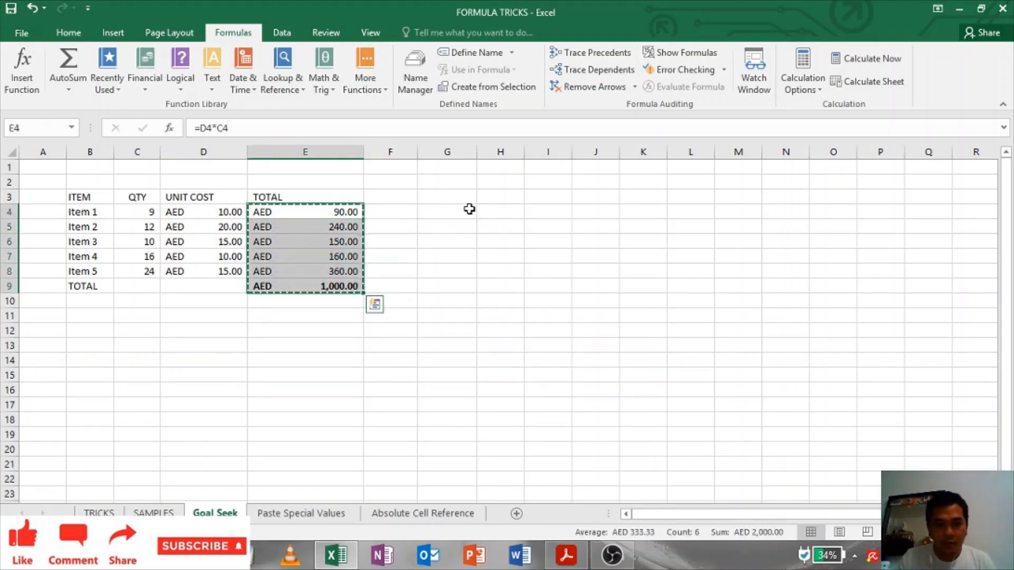
Step: Paste values into G4, then delete column G's failed paste
{"action": "right_click", "coordinate": [469, 209]}
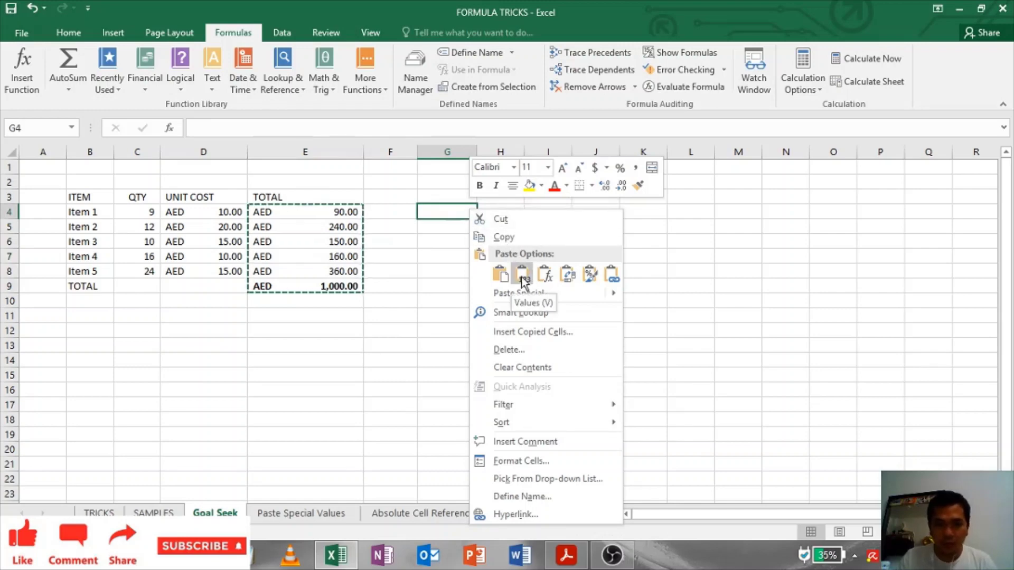
{"action": "left_click", "coordinate": [523, 274]}
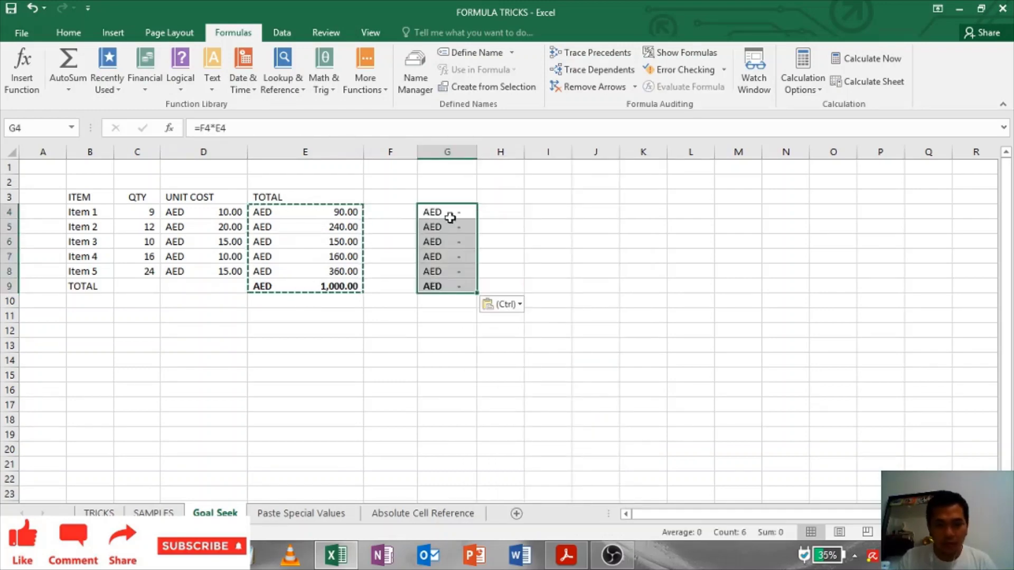
{"action": "left_click", "coordinate": [526, 237]}
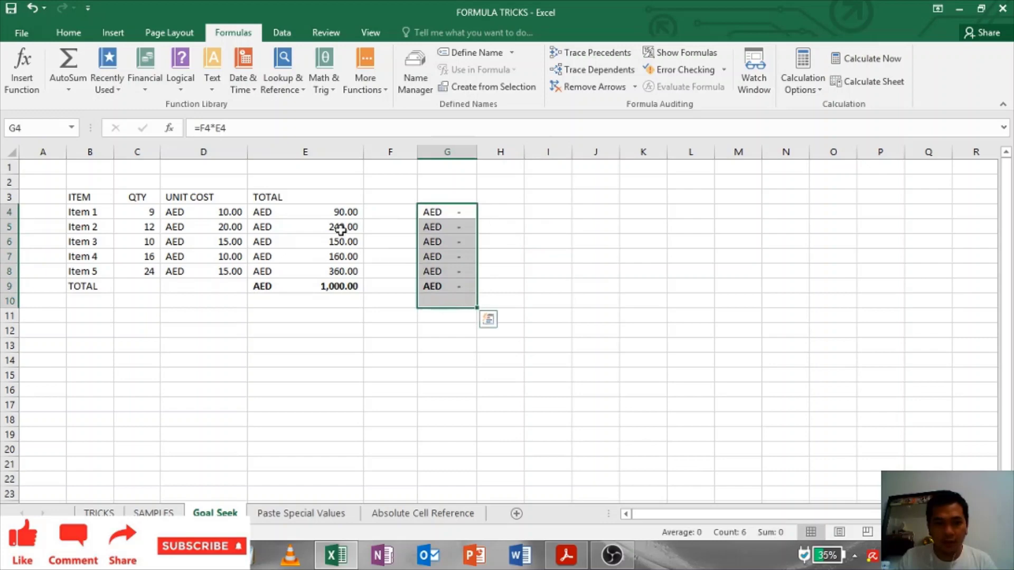
{"action": "left_click", "coordinate": [340, 226]}
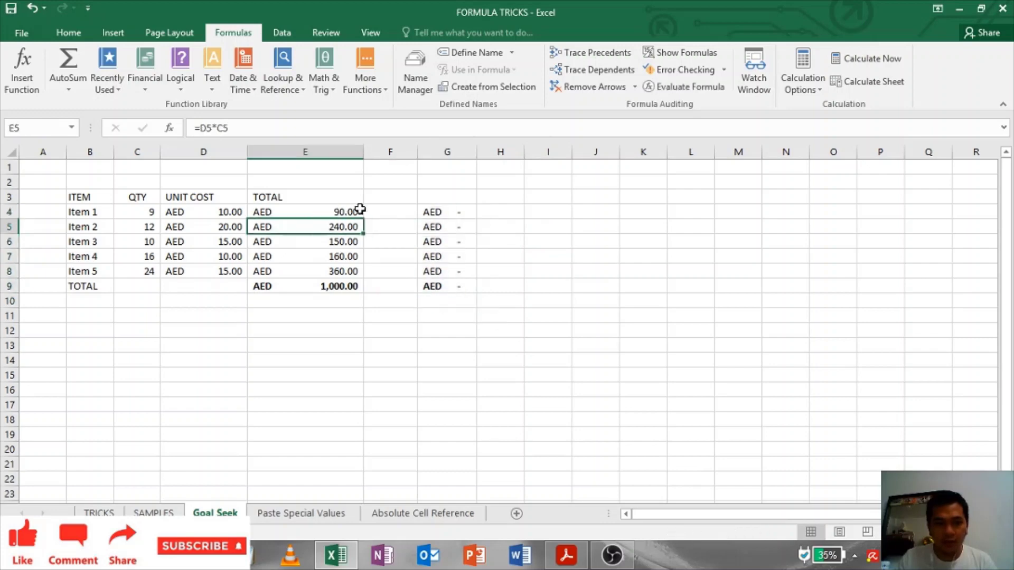
{"action": "left_click", "coordinate": [459, 214]}
{"action": "left_click", "coordinate": [318, 211]}
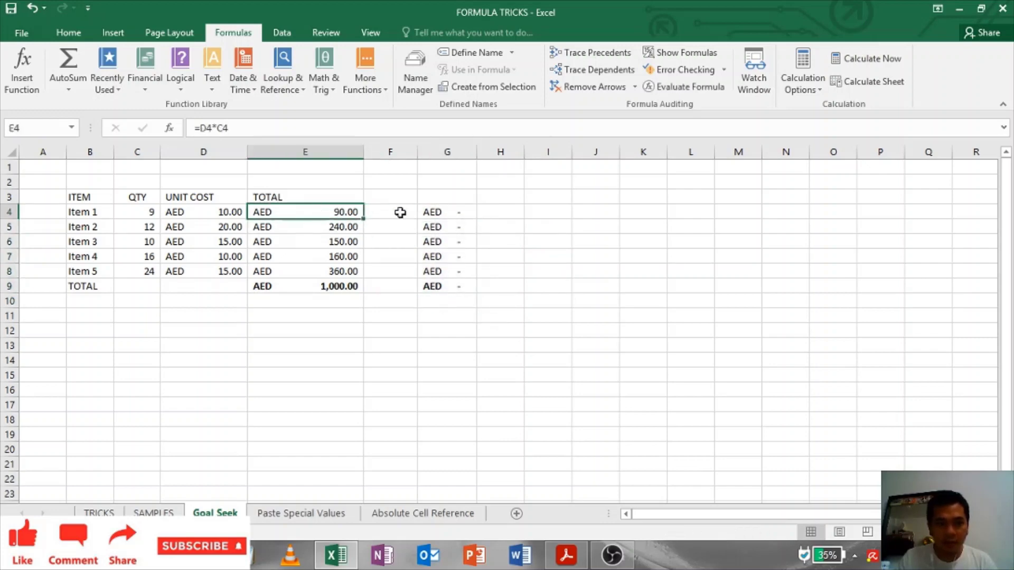
{"action": "left_click", "coordinate": [447, 152]}
{"action": "right_click", "coordinate": [447, 152]}
{"action": "left_click", "coordinate": [480, 267]}
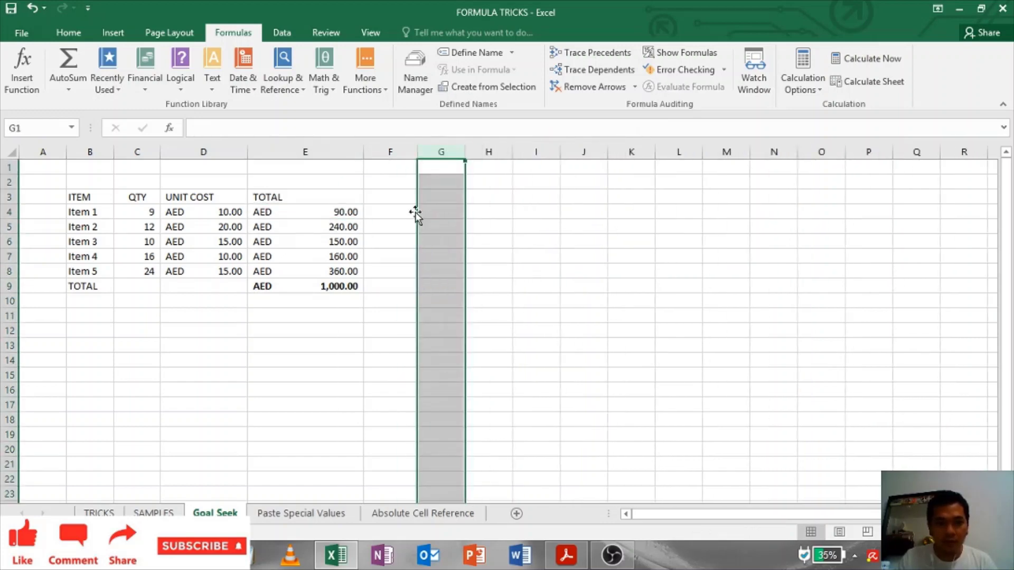
Step: Recopy the totals E4:E9
{"action": "left_click", "coordinate": [328, 215]}
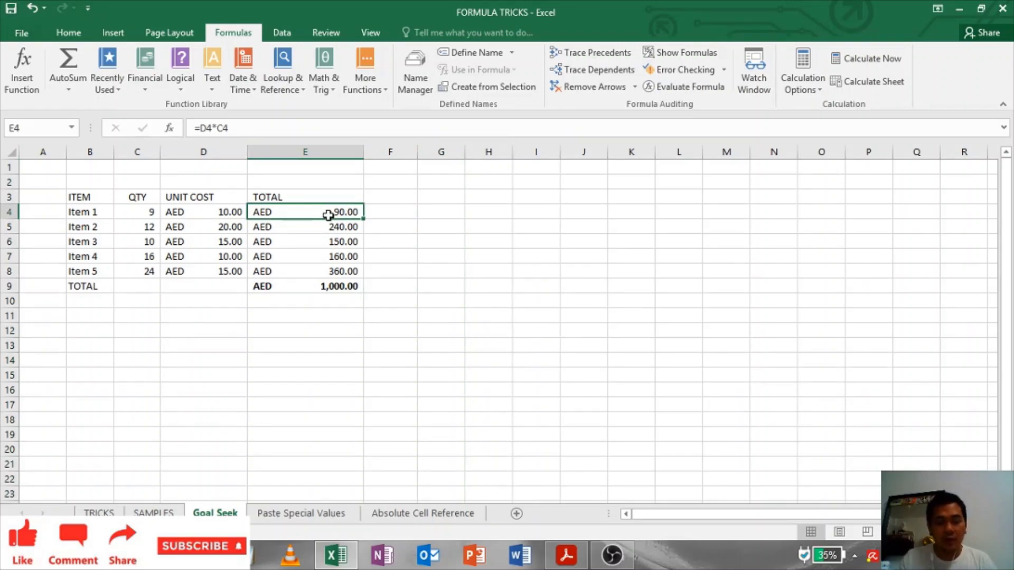
{"action": "left_click", "coordinate": [317, 226]}
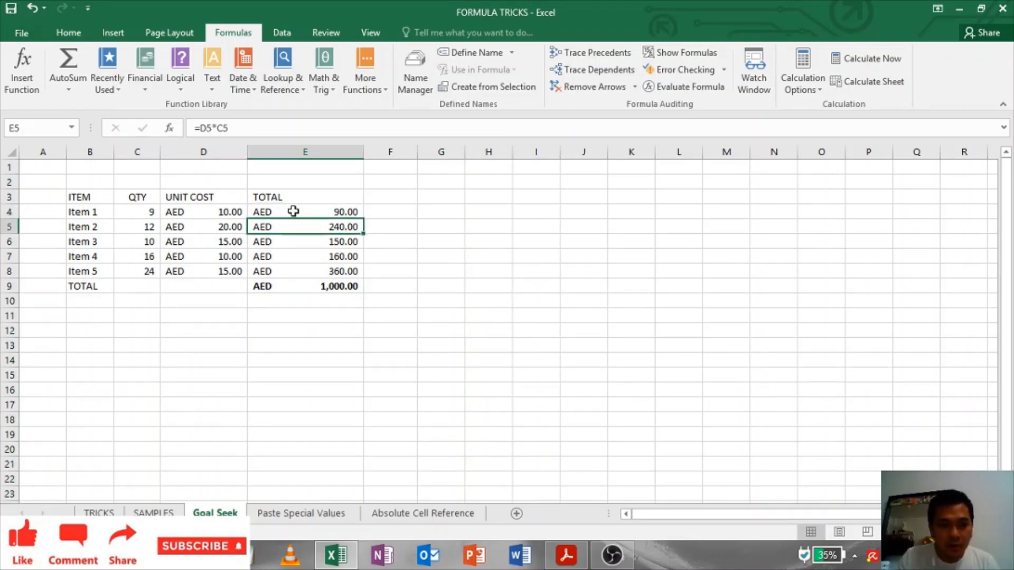
{"action": "left_click_drag", "start_coordinate": [293, 211], "coordinate": [319, 287]}
{"action": "right_click", "coordinate": [329, 214]}
{"action": "left_click", "coordinate": [361, 247]}
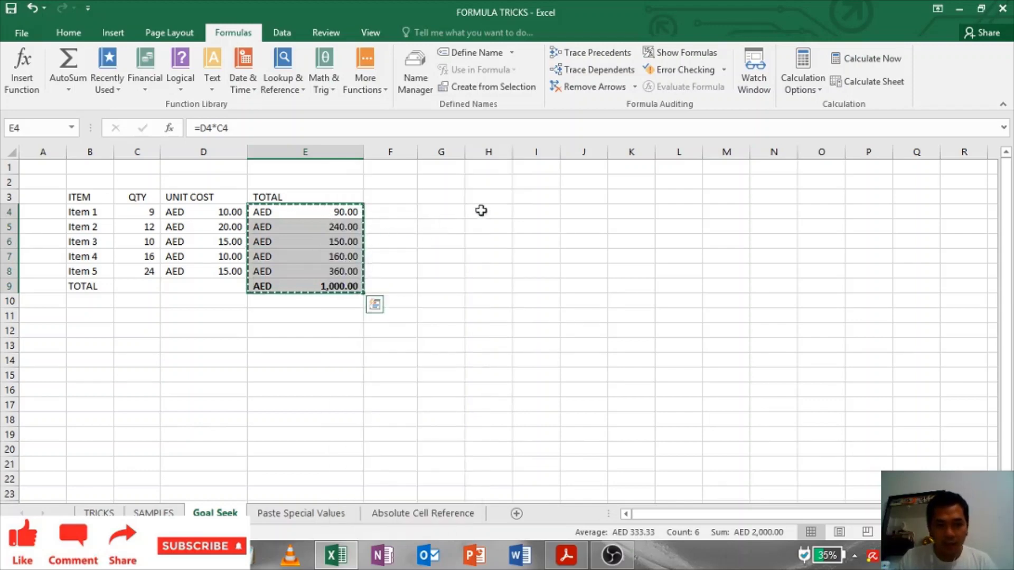
Step: Paste Special values 90 through 1000 into G4:G9 and autofit column G
{"action": "left_click", "coordinate": [449, 212]}
{"action": "right_click", "coordinate": [444, 214]}
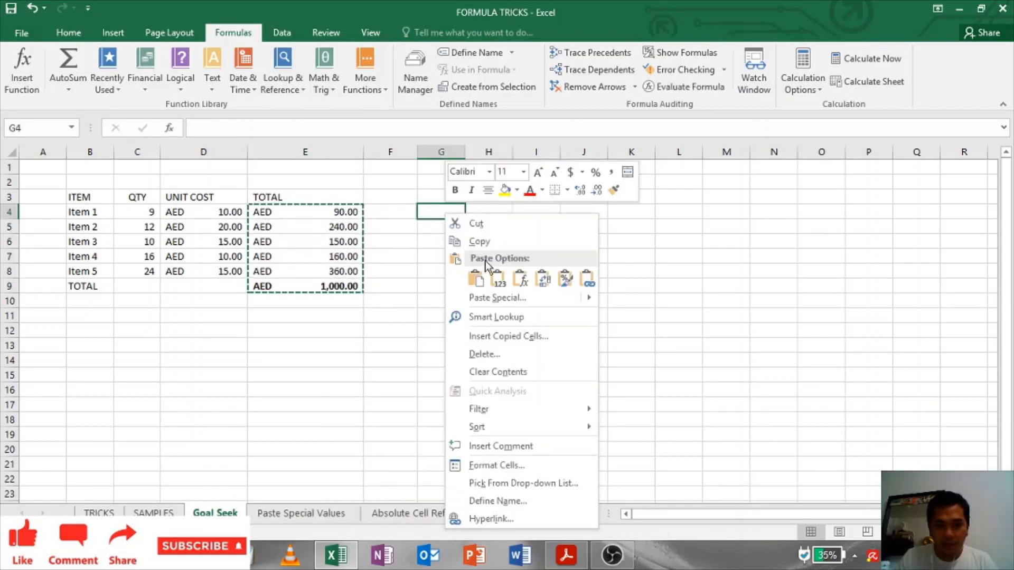
{"action": "left_click", "coordinate": [484, 297]}
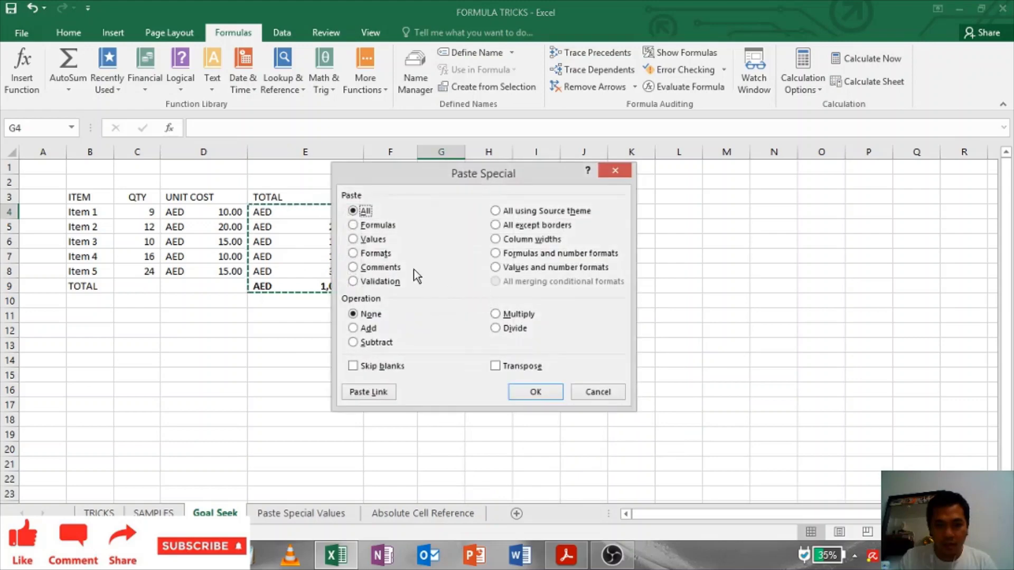
{"action": "left_click", "coordinate": [386, 242]}
{"action": "left_click", "coordinate": [539, 384]}
{"action": "left_click", "coordinate": [581, 286]}
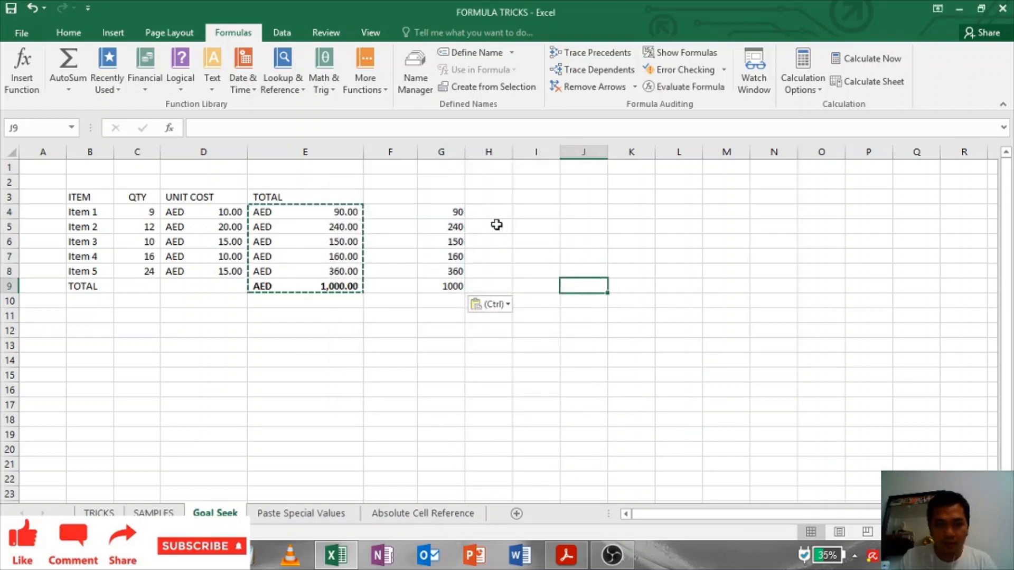
{"action": "left_click", "coordinate": [493, 225]}
{"action": "double_click", "coordinate": [465, 152]}
{"action": "left_click", "coordinate": [554, 212]}
{"action": "left_click", "coordinate": [428, 226]}
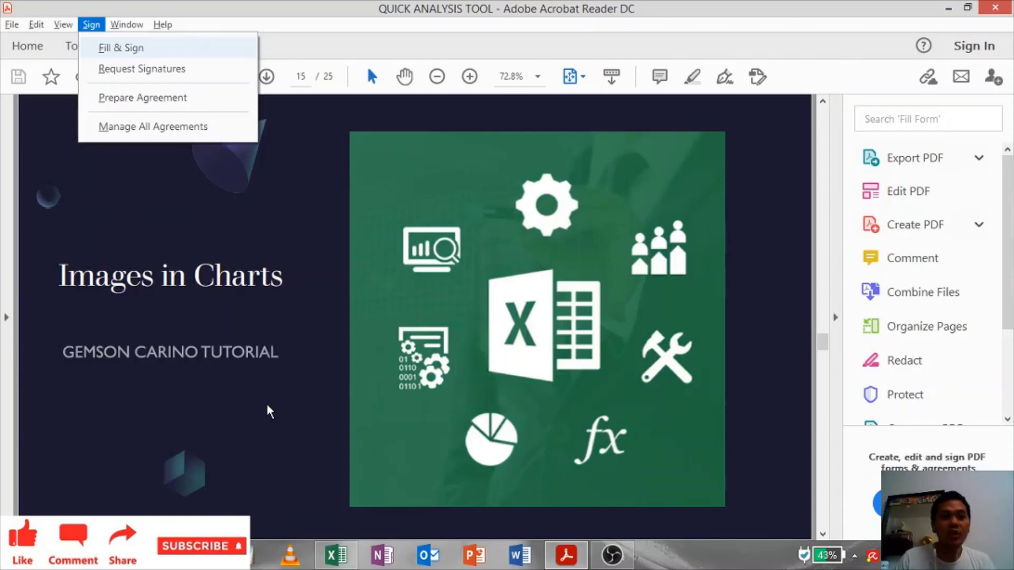
Step: Open Format Data Point for the QTY chart's Item 1 bar and show its fill settings
{"action": "left_click", "coordinate": [269, 412]}
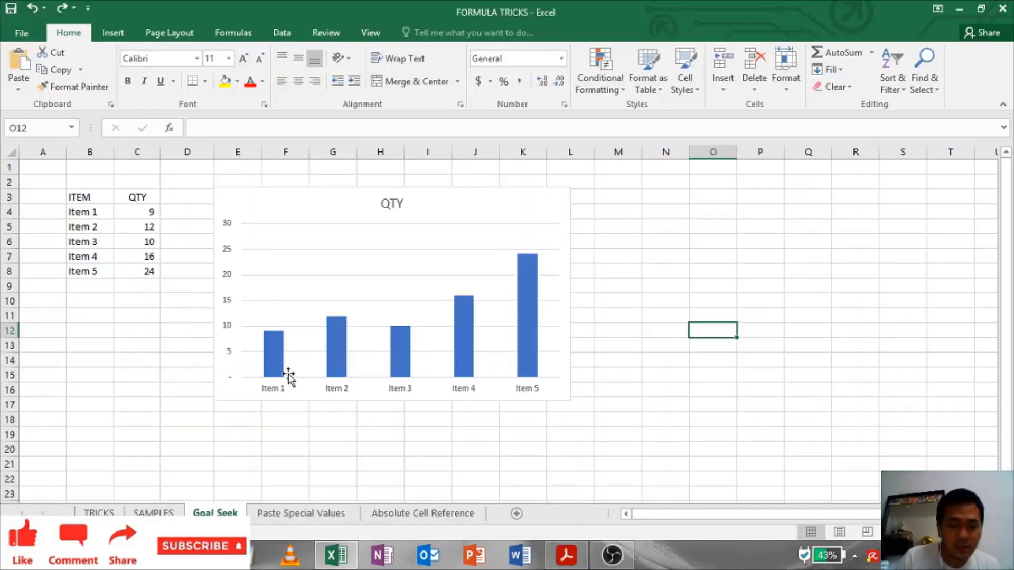
{"action": "left_click", "coordinate": [313, 198]}
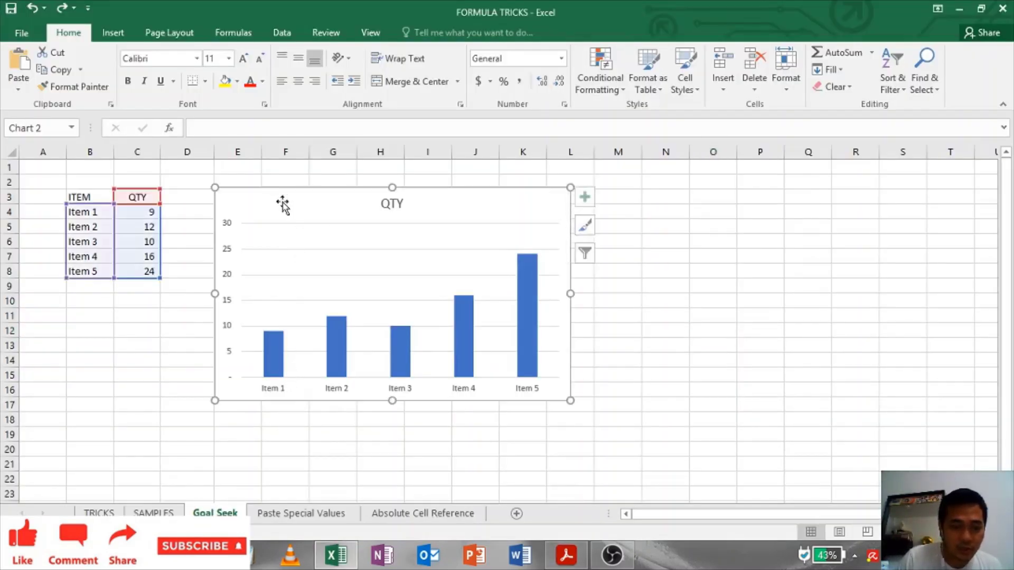
{"action": "left_click", "coordinate": [136, 328]}
{"action": "left_click", "coordinate": [279, 349]}
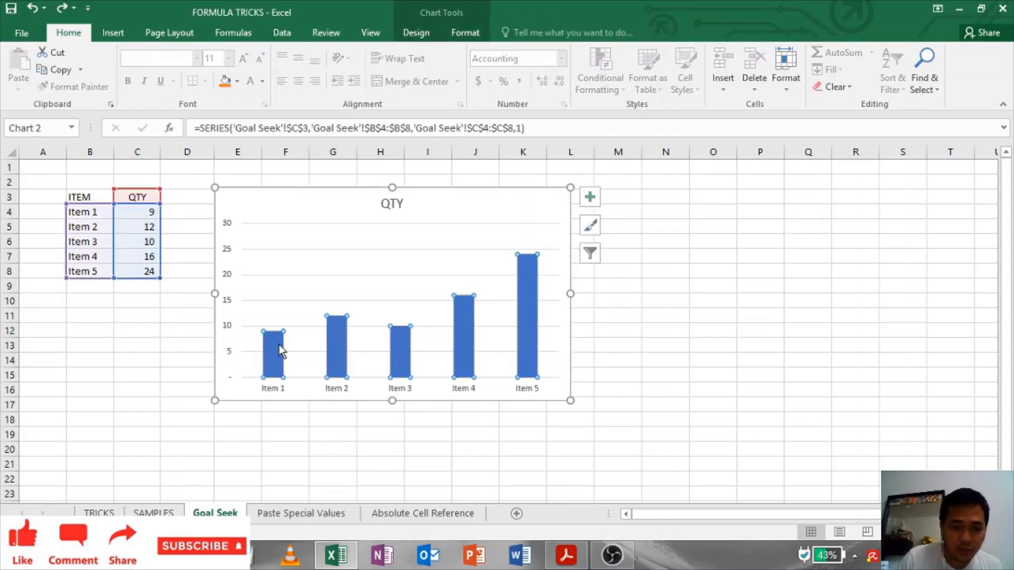
{"action": "double_click", "coordinate": [278, 344]}
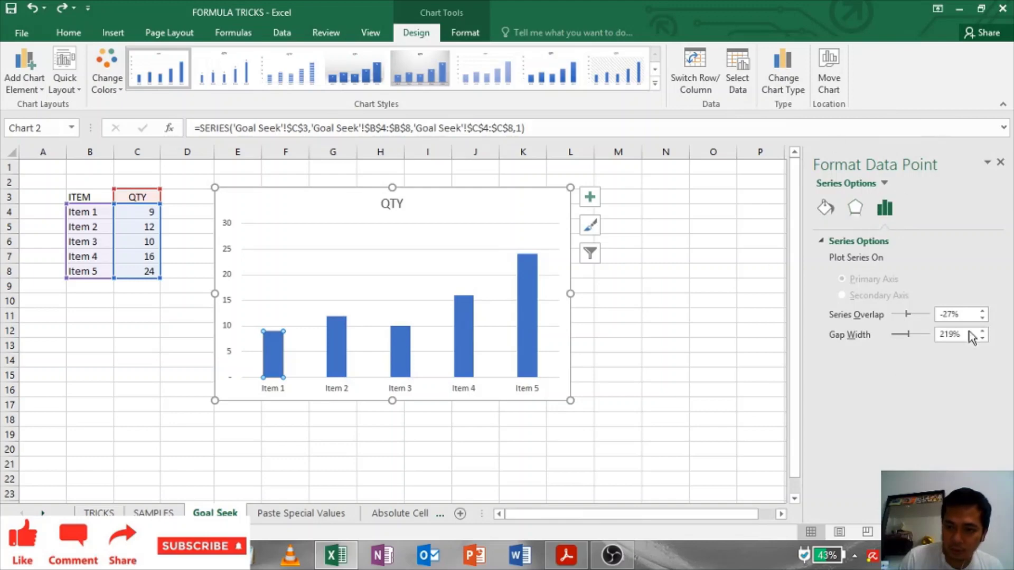
{"action": "left_click", "coordinate": [832, 211]}
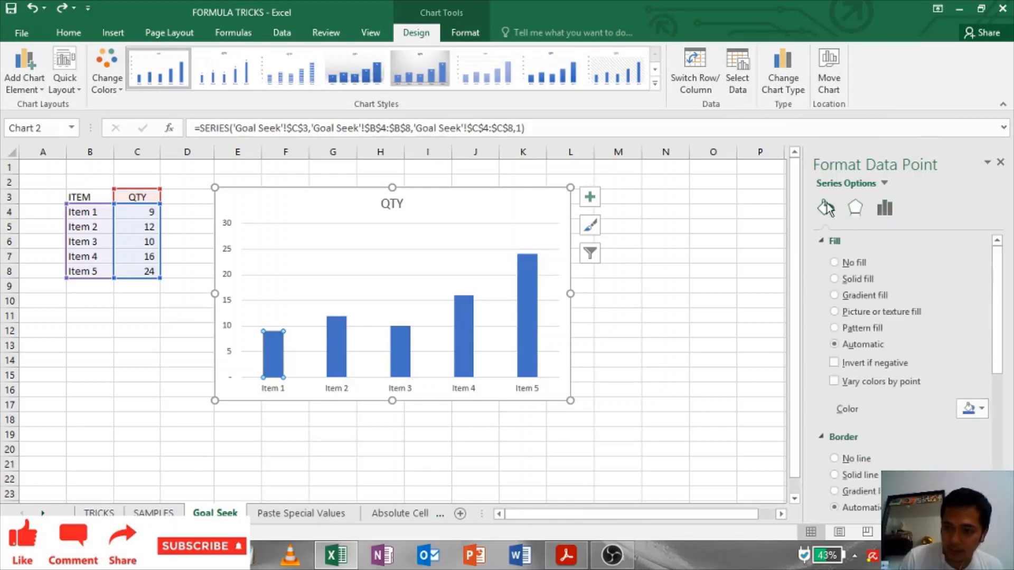
Step: Give the Item 1 bar a picture fill using the apple image and close the pane
{"action": "left_click", "coordinate": [835, 312]}
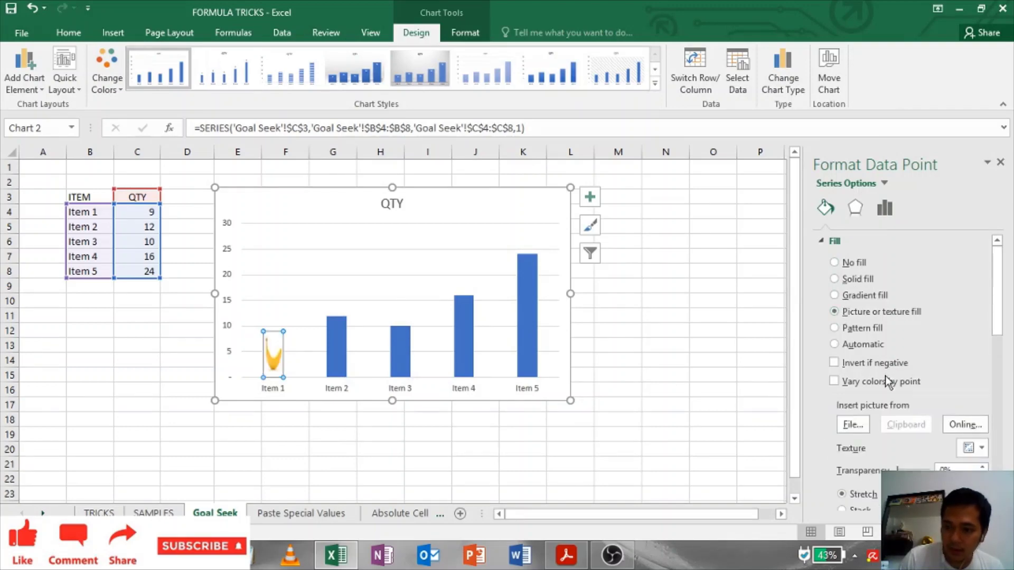
{"action": "left_click", "coordinate": [853, 425]}
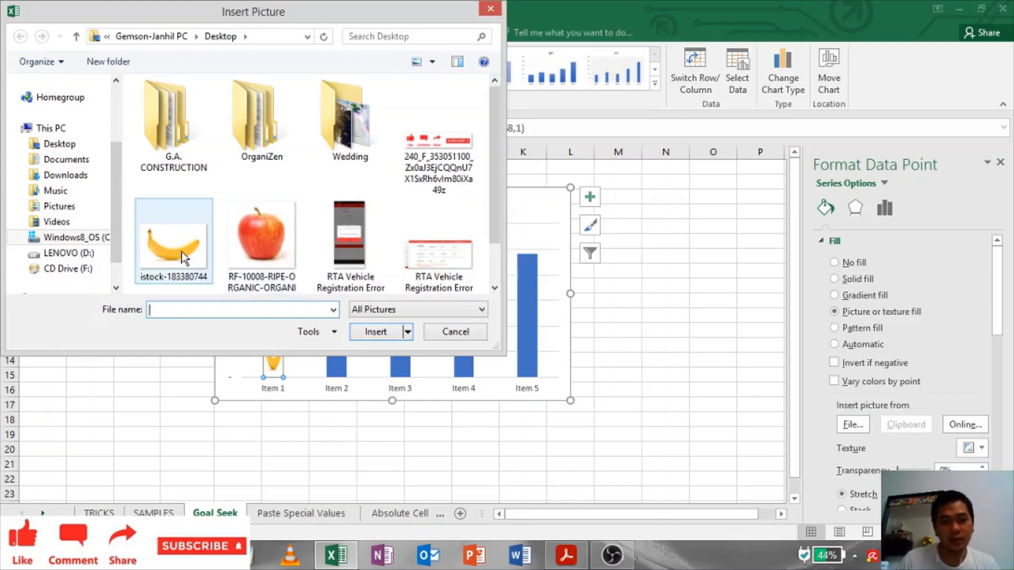
{"action": "left_click", "coordinate": [267, 234]}
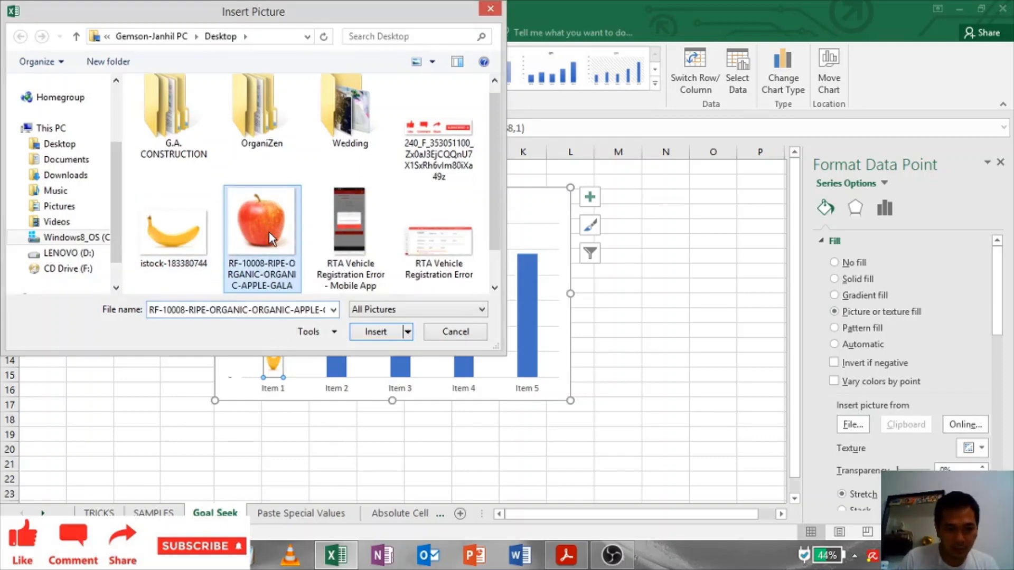
{"action": "double_click", "coordinate": [268, 224]}
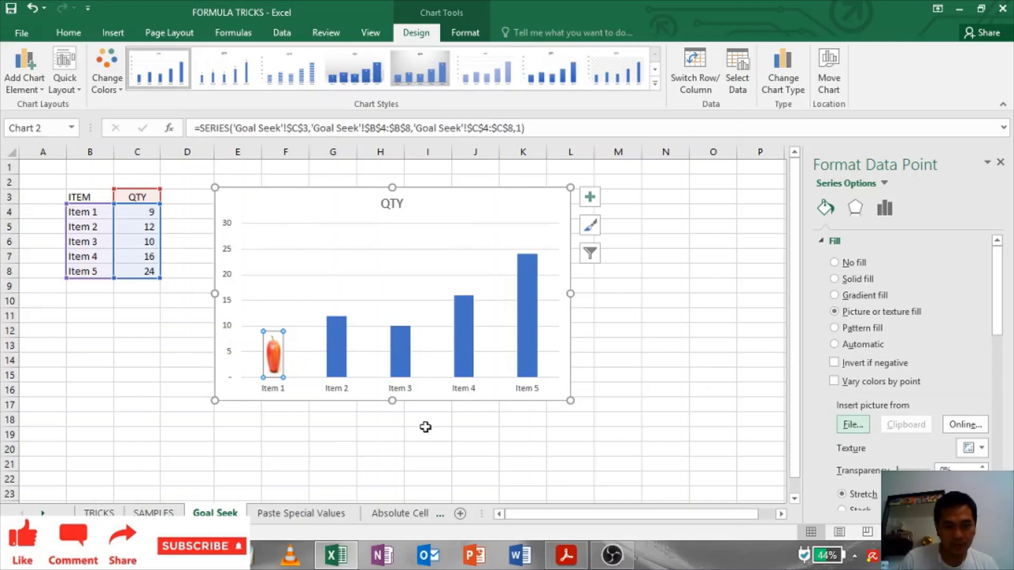
{"action": "left_click", "coordinate": [1001, 164]}
{"action": "left_click", "coordinate": [732, 285]}
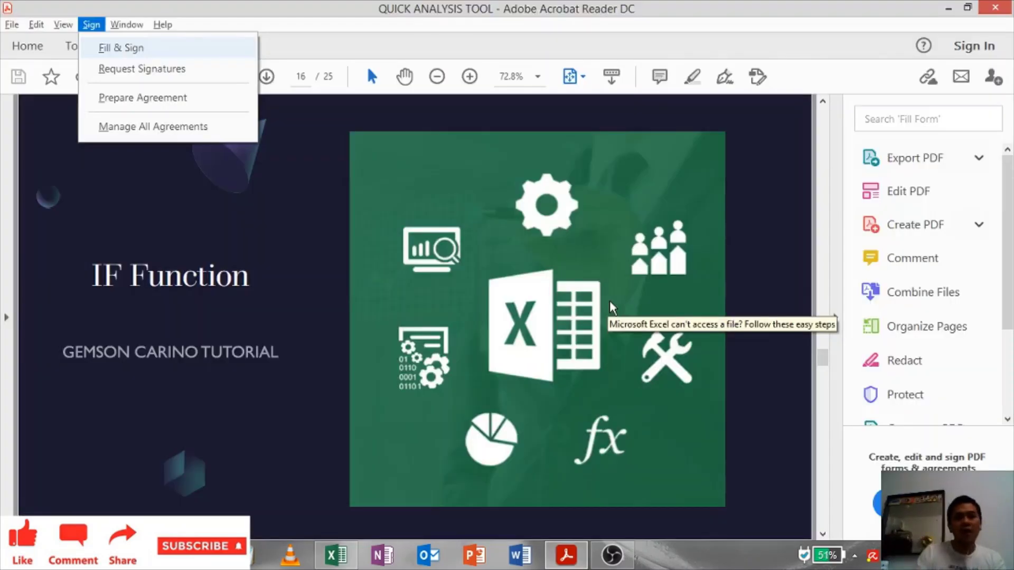
{"action": "key", "text": "alt+Tab"}
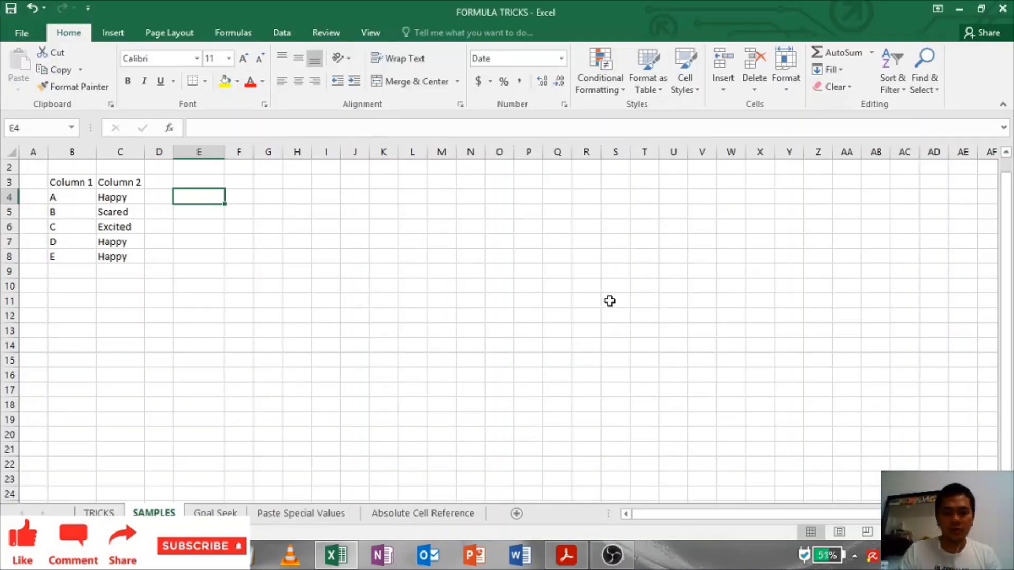
Step: Enter =IF(C4="HAPPY","JOY","SAD") in E4
{"action": "type", "text": "=IF("}
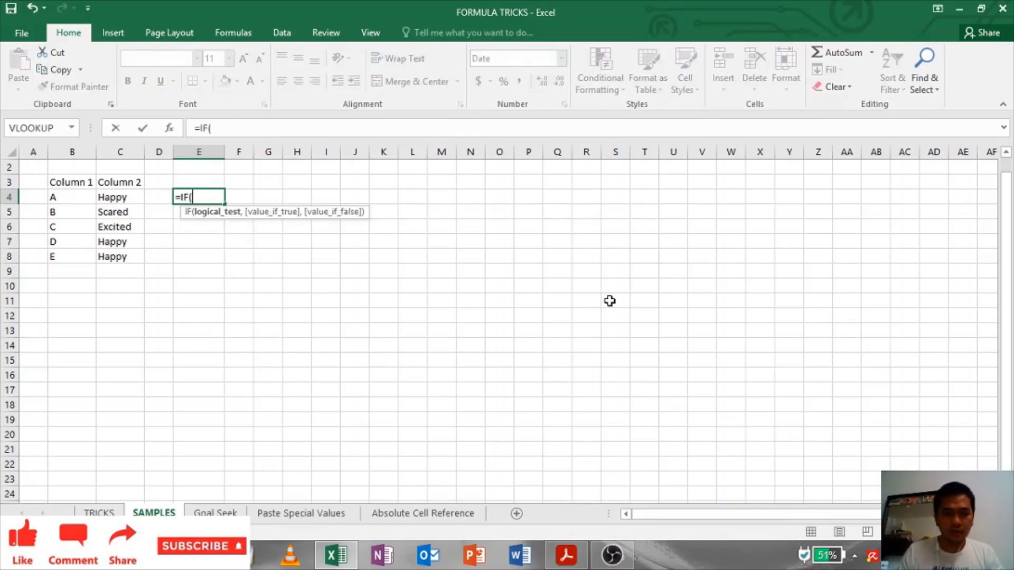
{"action": "key", "text": "Left"}
{"action": "key", "text": "Left"}
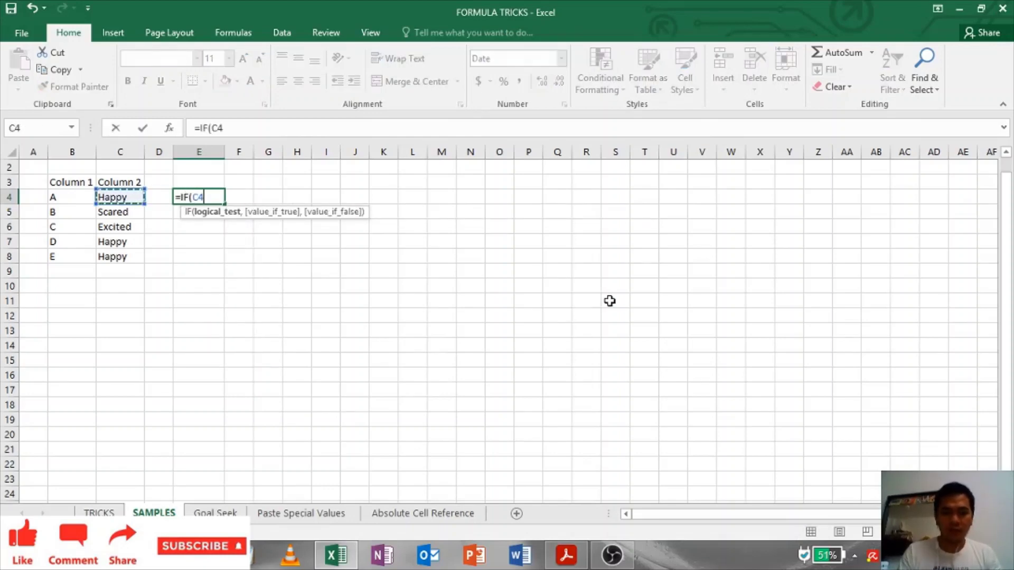
{"action": "type", "text": "+"}
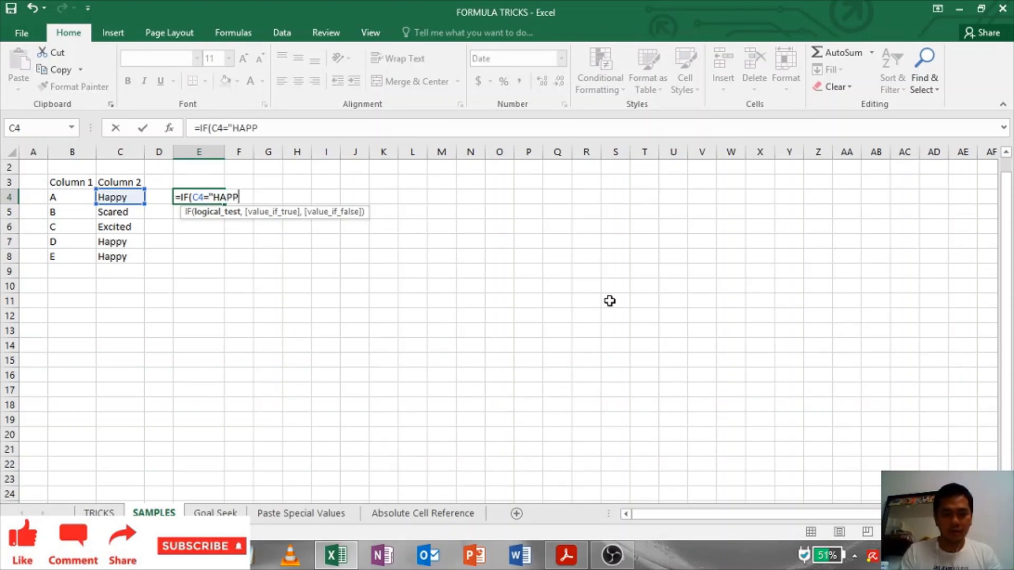
{"action": "type", "text": "\"HAPPY\",\"JOY"}
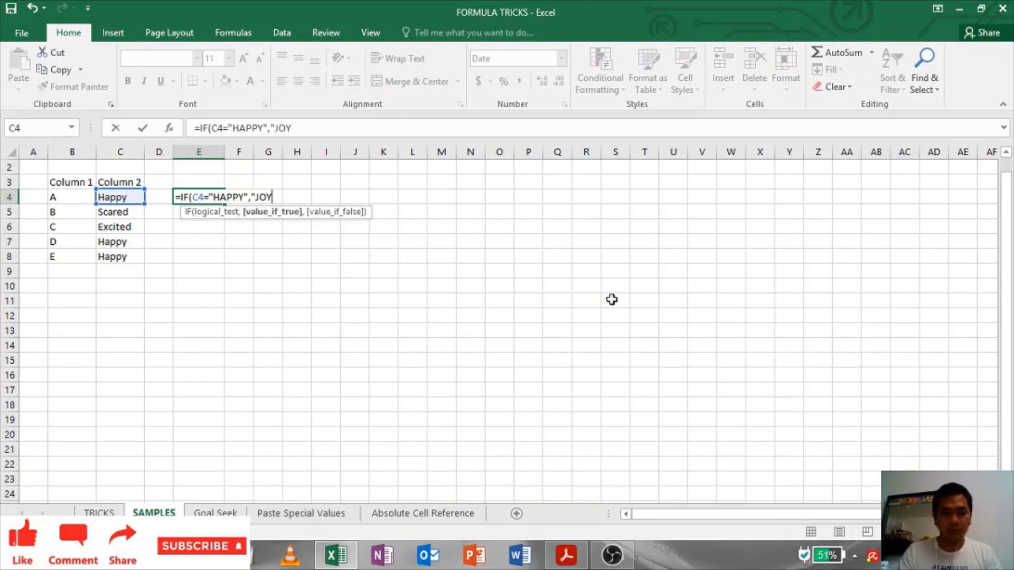
{"action": "type", "text": "\","}
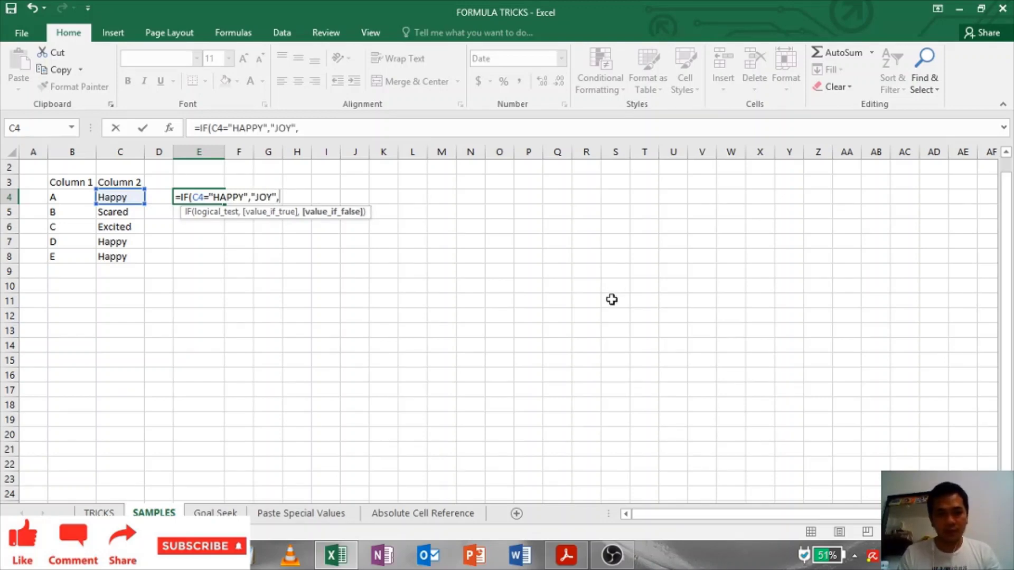
{"action": "type", "text": "SAD"}
{"action": "key", "text": "BackSpace"}
{"action": "key", "text": "BackSpace"}
{"action": "key", "text": "BackSpace"}
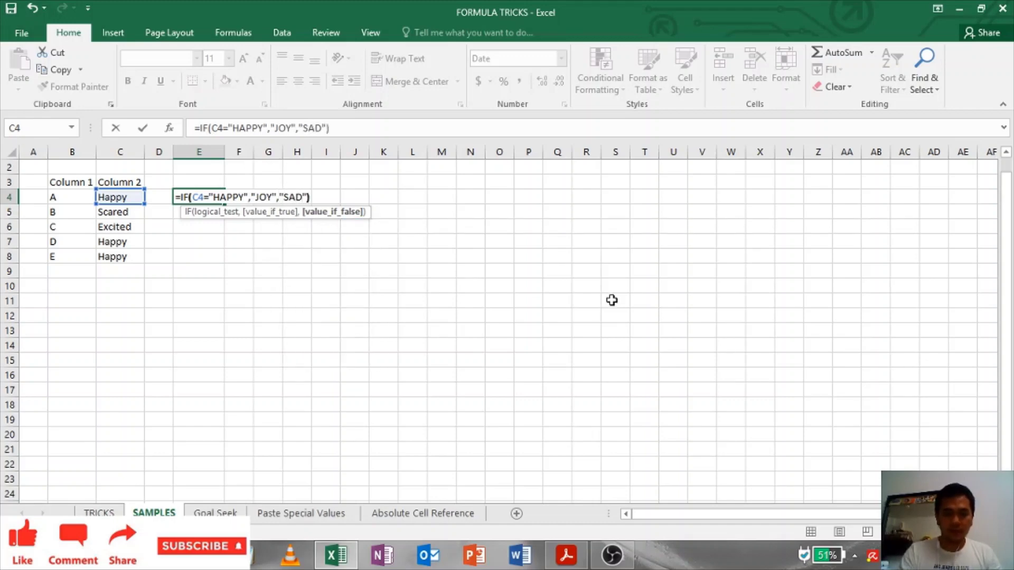
{"action": "key", "text": "Return"}
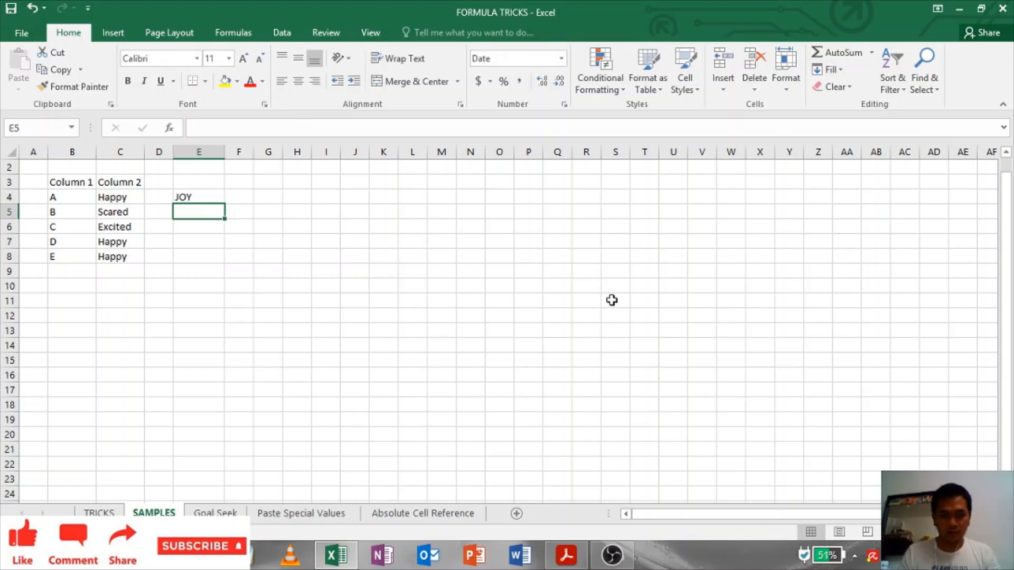
Step: Copy the E4 IF formula into E5 through E8
{"action": "key", "text": "Up"}
{"action": "key", "text": "ctrl+c"}
{"action": "key", "text": "Down"}
{"action": "key", "text": "ctrl+v"}
{"action": "key", "text": "Down"}
{"action": "key", "text": "ctrl+v"}
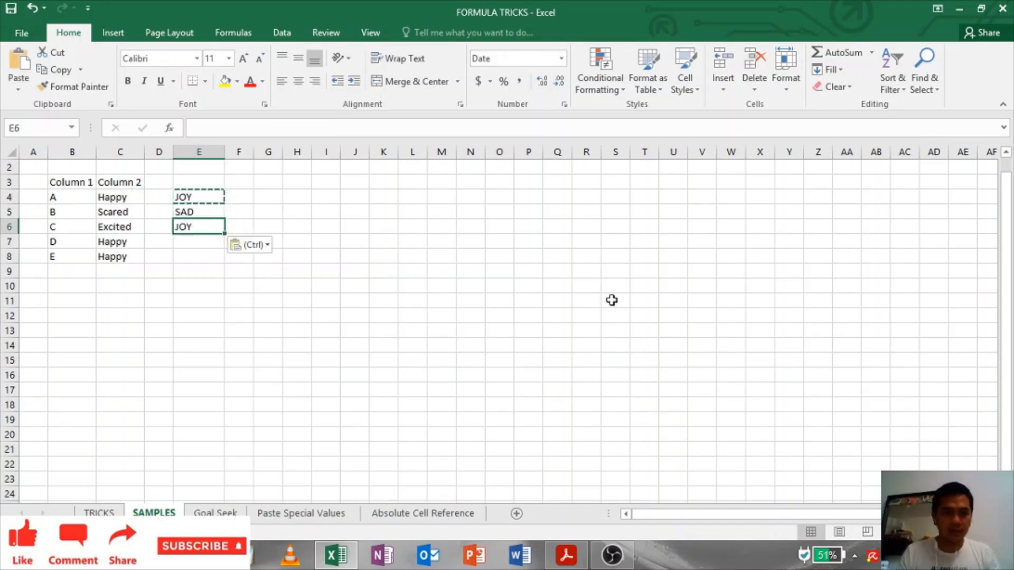
{"action": "key", "text": "Down"}
{"action": "key", "text": "ctrl+v"}
{"action": "key", "text": "Down"}
{"action": "key", "text": "ctrl+v"}
Step: Clear the copy marquee, recheck the E4 formula, and switch windows
{"action": "key", "text": "Escape"}
{"action": "key", "text": "Down"}
{"action": "key", "text": "Up"}
{"action": "key", "text": "Up"}
{"action": "key", "text": "Up"}
{"action": "key", "text": "Up"}
{"action": "key", "text": "Up"}
{"action": "key", "text": "Up"}
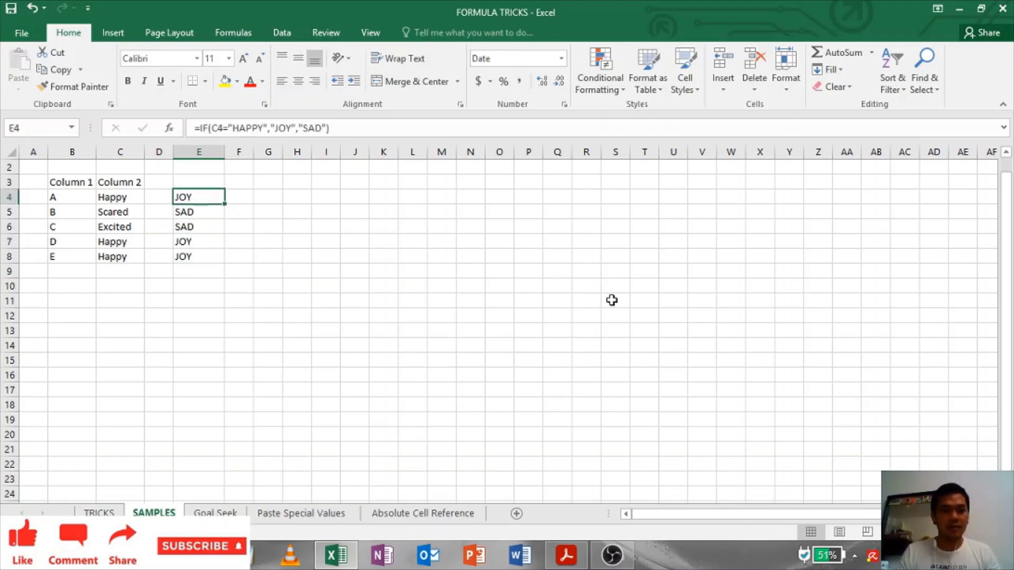
{"action": "key", "text": "Down"}
{"action": "key", "text": "Right"}
{"action": "key", "text": "Right"}
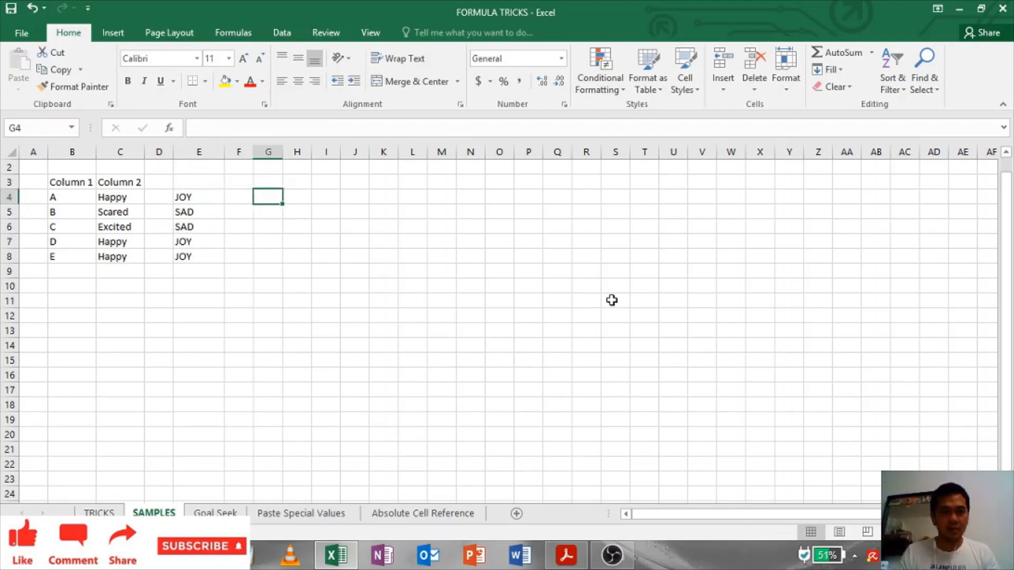
{"action": "key", "text": "Left"}
{"action": "key", "text": "Left"}
{"action": "key", "text": "Right"}
{"action": "key", "text": "Right"}
{"action": "key", "text": "Left"}
{"action": "key", "text": "Left"}
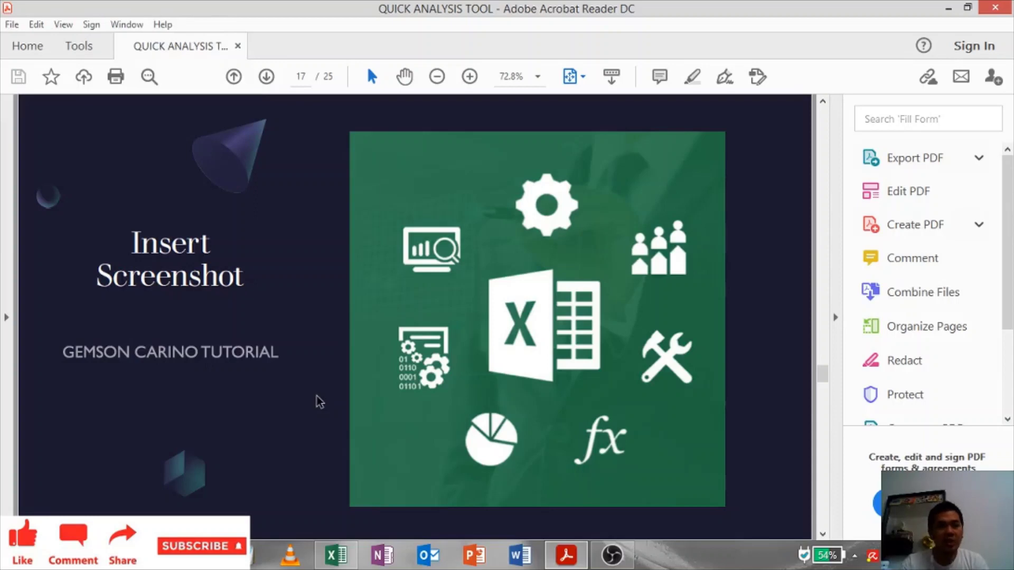
{"action": "key", "text": "alt+Tab"}
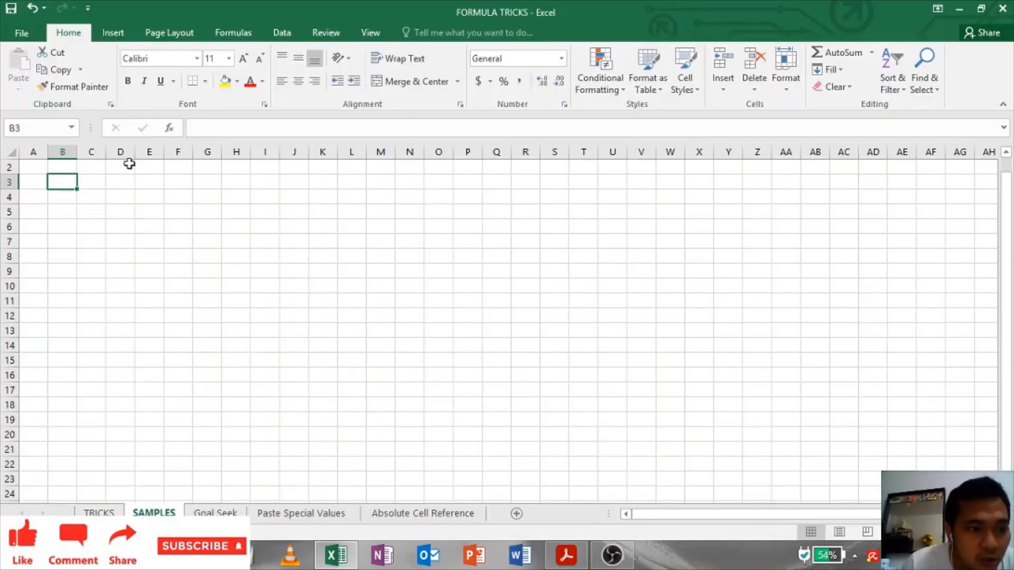
Step: Insert a screenshot of the Acrobat window from Insert > Screenshot and drag it into place
{"action": "left_click", "coordinate": [119, 33]}
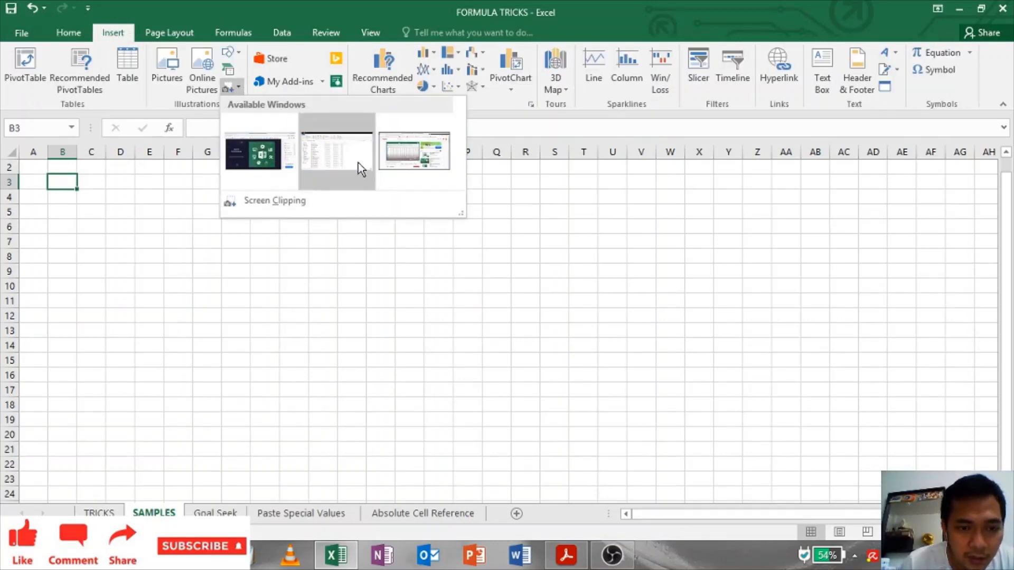
{"action": "left_click", "coordinate": [266, 164]}
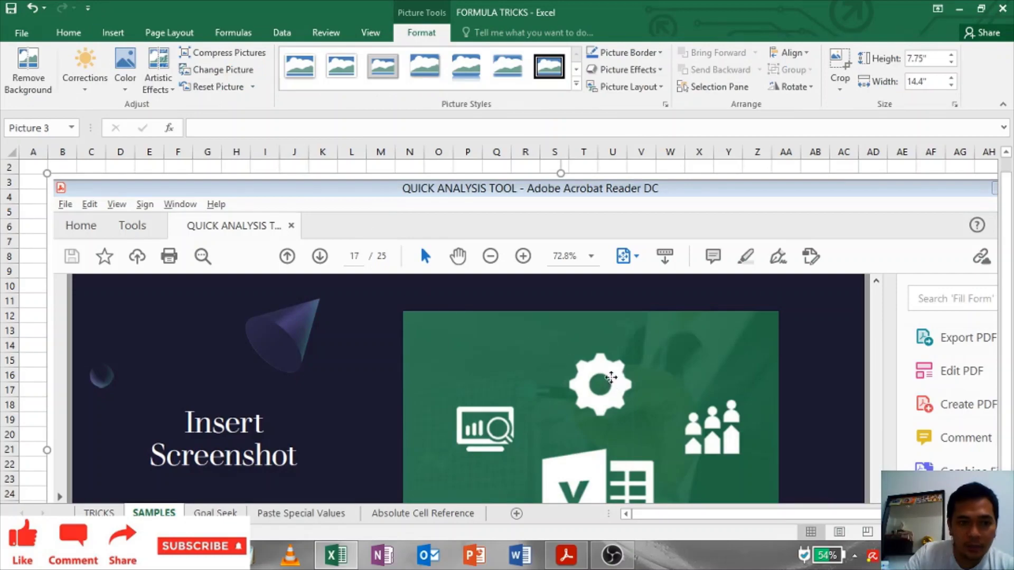
{"action": "left_click_drag", "start_coordinate": [611, 377], "coordinate": [583, 359]}
{"action": "scroll", "coordinate": [583, 359], "scroll_direction": "down", "scroll_amount": 7}
{"action": "scroll", "coordinate": [583, 359], "scroll_direction": "up", "scroll_amount": 4}
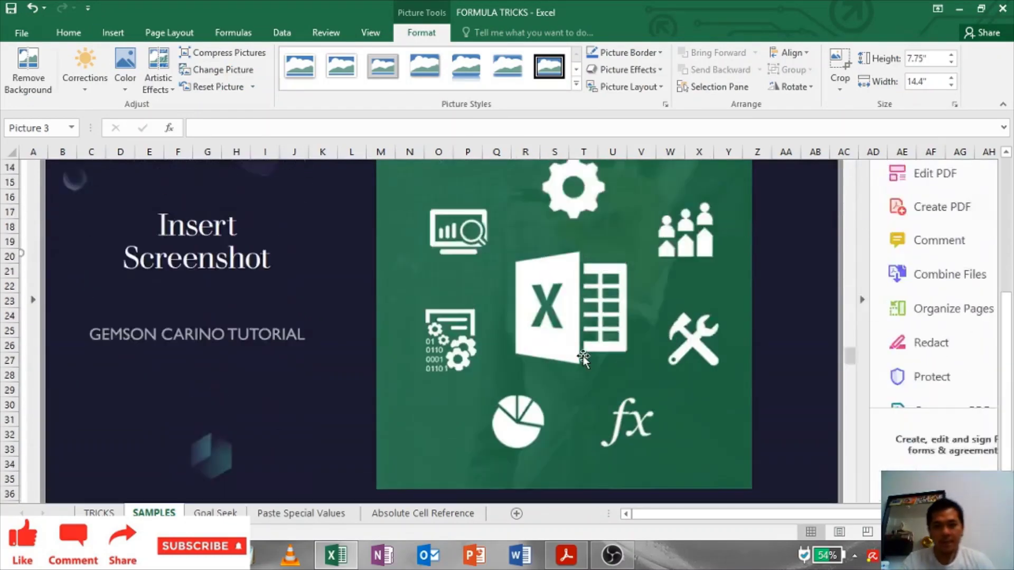
{"action": "scroll", "coordinate": [583, 357], "scroll_direction": "up", "scroll_amount": 3}
{"action": "scroll", "coordinate": [583, 354], "scroll_direction": "down", "scroll_amount": 2}
{"action": "key", "text": "alt"}
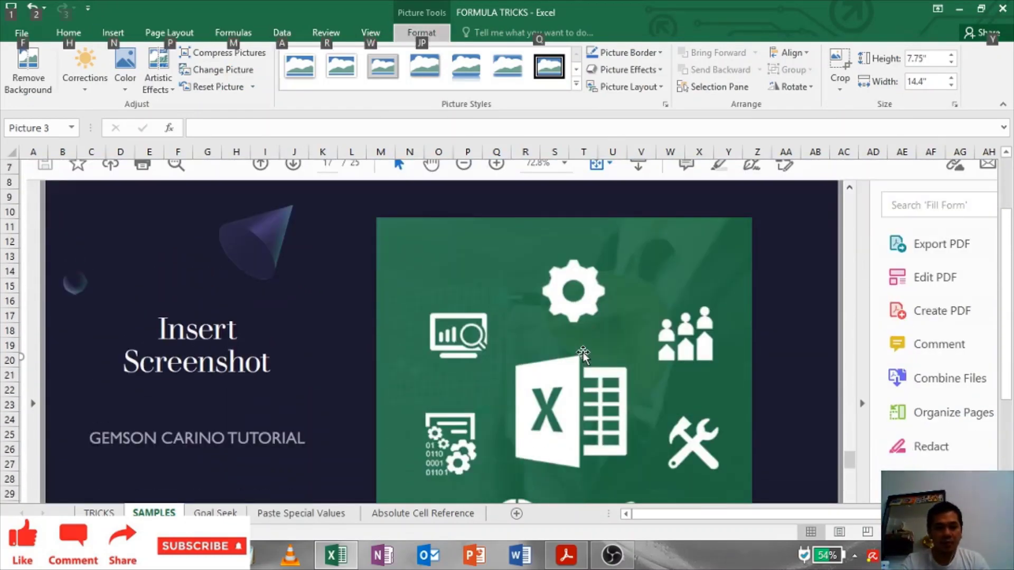
{"action": "key", "text": "alt"}
{"action": "scroll", "coordinate": [583, 352], "scroll_direction": "up", "scroll_amount": 2}
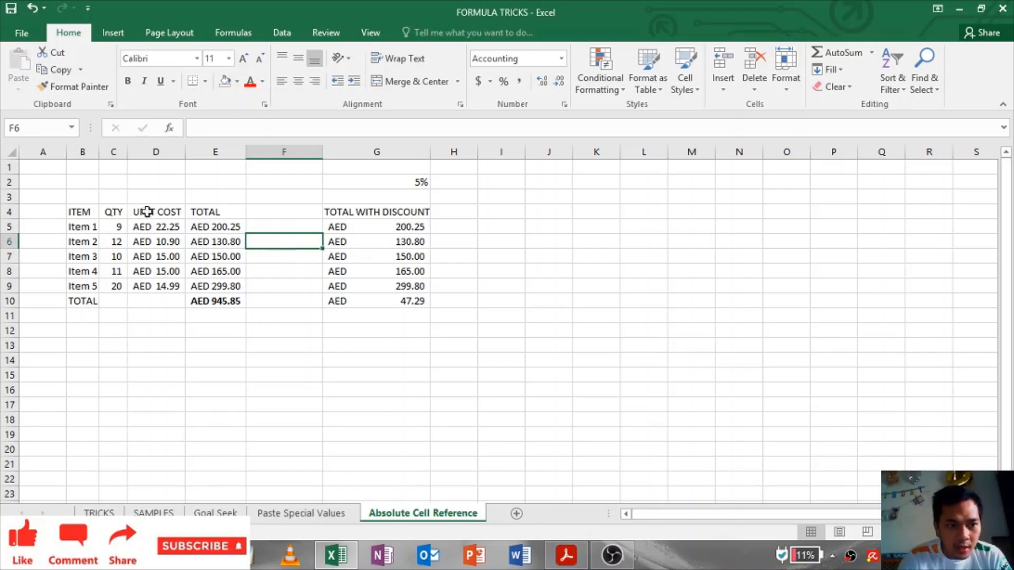
Step: Select the item pricing table and inspect the TOTAL formula in E5 and the G5 heading
{"action": "left_click_drag", "start_coordinate": [74, 210], "coordinate": [351, 290]}
{"action": "left_click", "coordinate": [227, 229]}
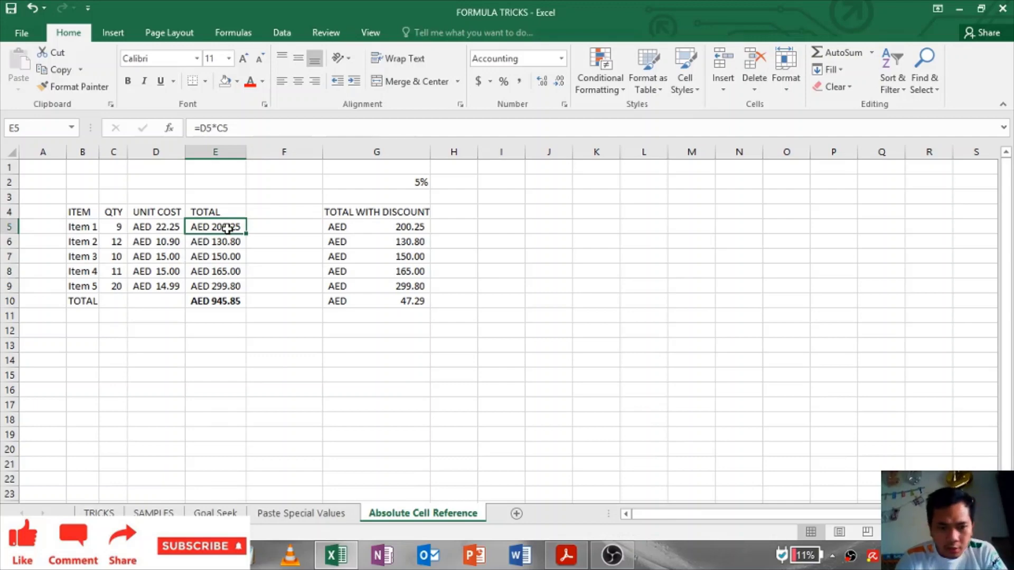
{"action": "key", "text": "Left"}
{"action": "key", "text": "Left"}
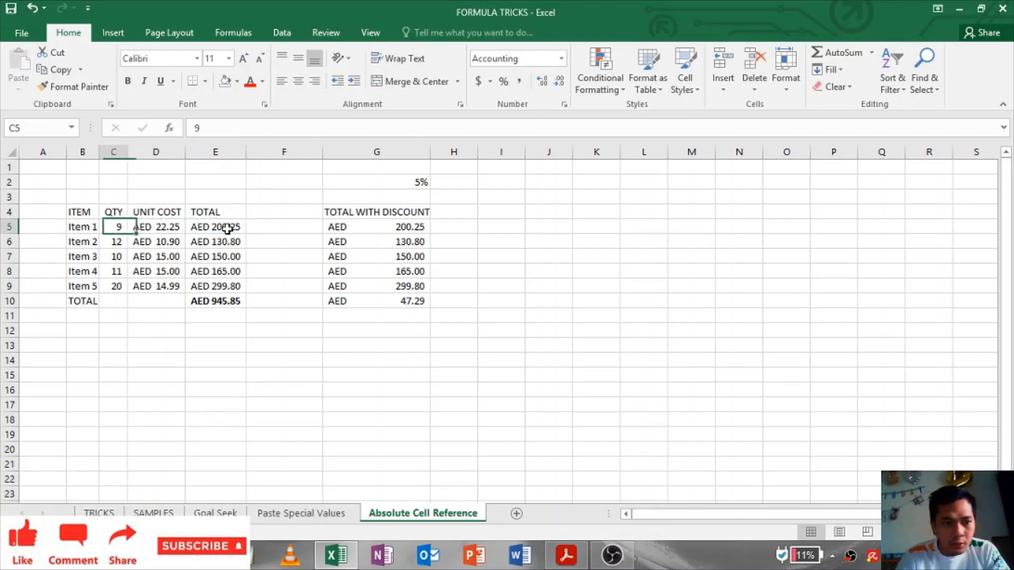
{"action": "key", "text": "Right"}
{"action": "key", "text": "Right"}
{"action": "key", "text": "Right"}
{"action": "key", "text": "Right"}
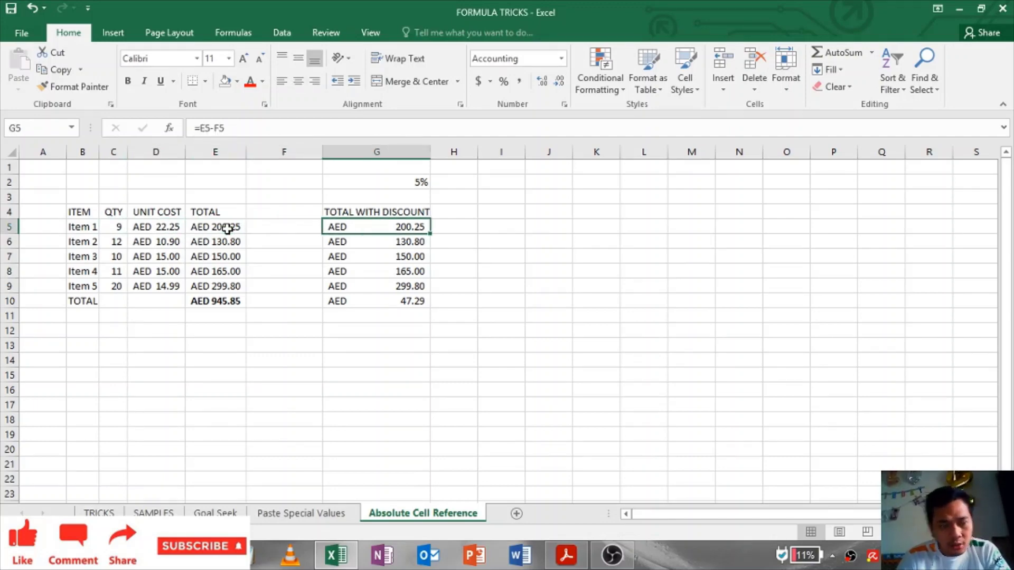
{"action": "key", "text": "Up"}
{"action": "key", "text": "Down"}
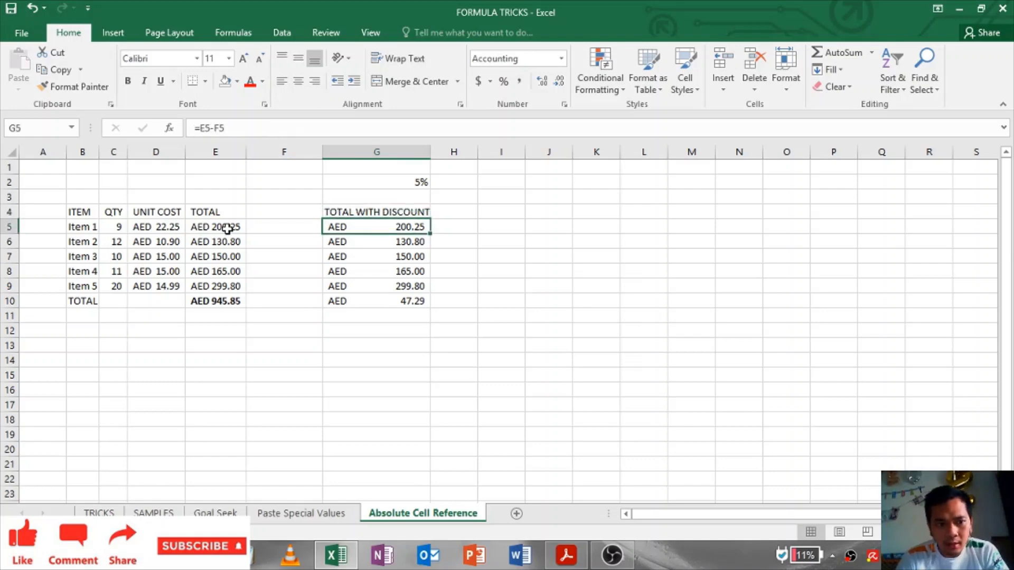
Step: Inspect G5's TOTAL WITH DISCOUNT formula references, the 5% rate, and the empty F5 cell
{"action": "key", "text": "Left"}
{"action": "key", "text": "Left"}
{"action": "key", "text": "Right"}
{"action": "key", "text": "Right"}
{"action": "key", "text": "Left"}
{"action": "key", "text": "Right"}
{"action": "key", "text": "Up"}
{"action": "key", "text": "Up"}
{"action": "key", "text": "Up"}
{"action": "key", "text": "Down"}
{"action": "key", "text": "Down"}
{"action": "key", "text": "Down"}
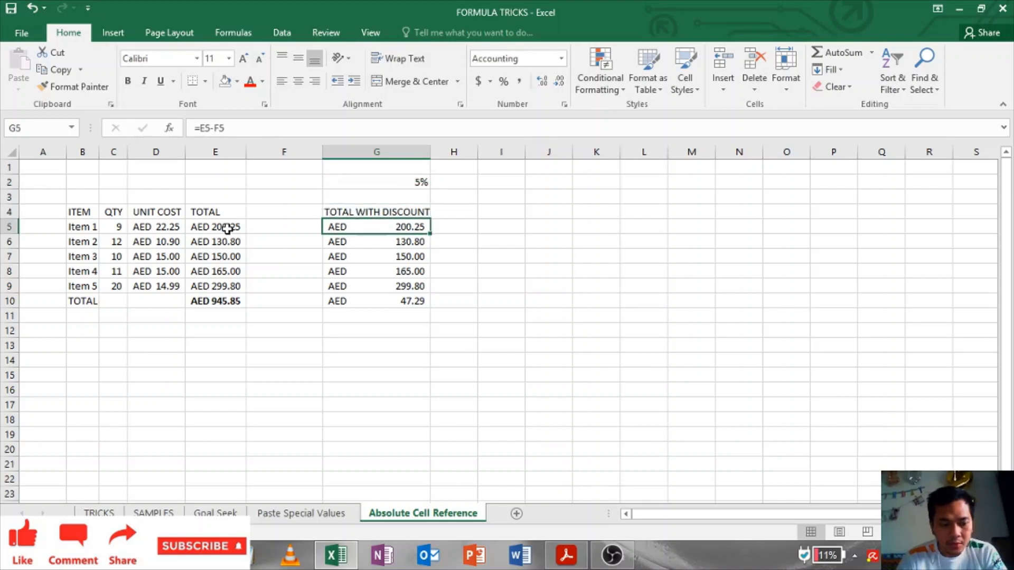
{"action": "key", "text": "F2"}
{"action": "key", "text": "Escape"}
{"action": "key", "text": "Left"}
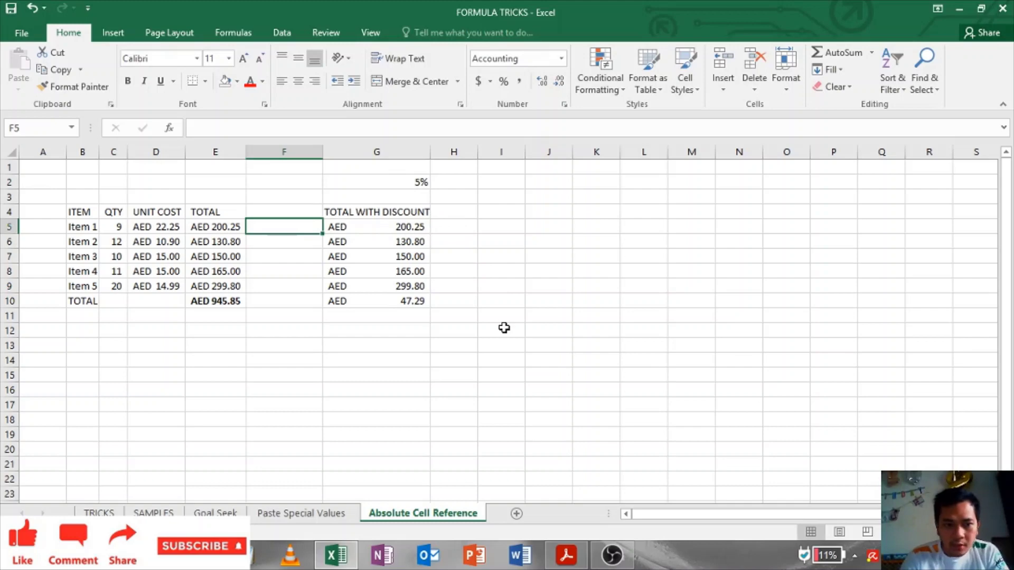
Step: Enter the discount formula =E5*G2 in F5
{"action": "type", "text": "="}
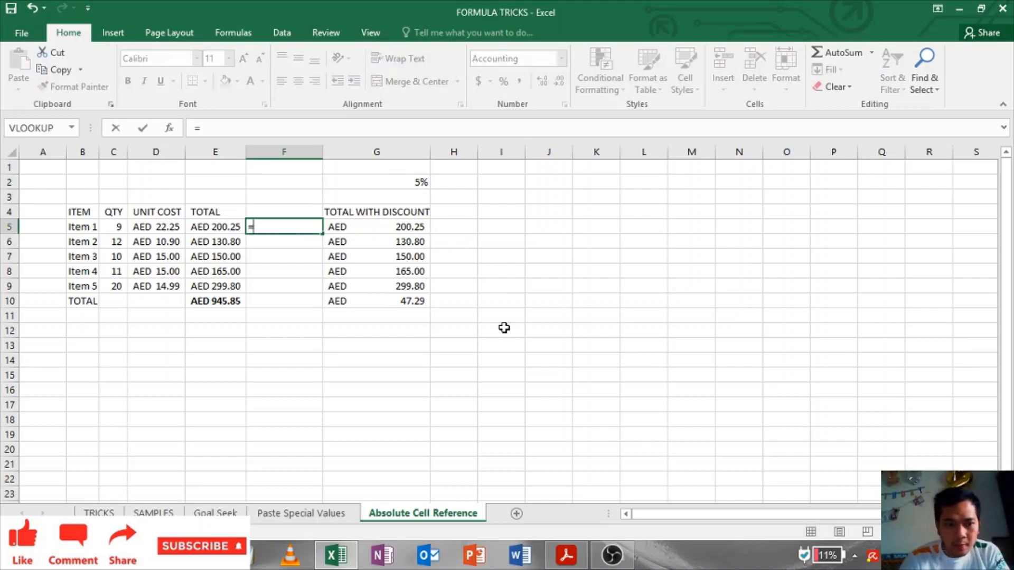
{"action": "key", "text": "Left"}
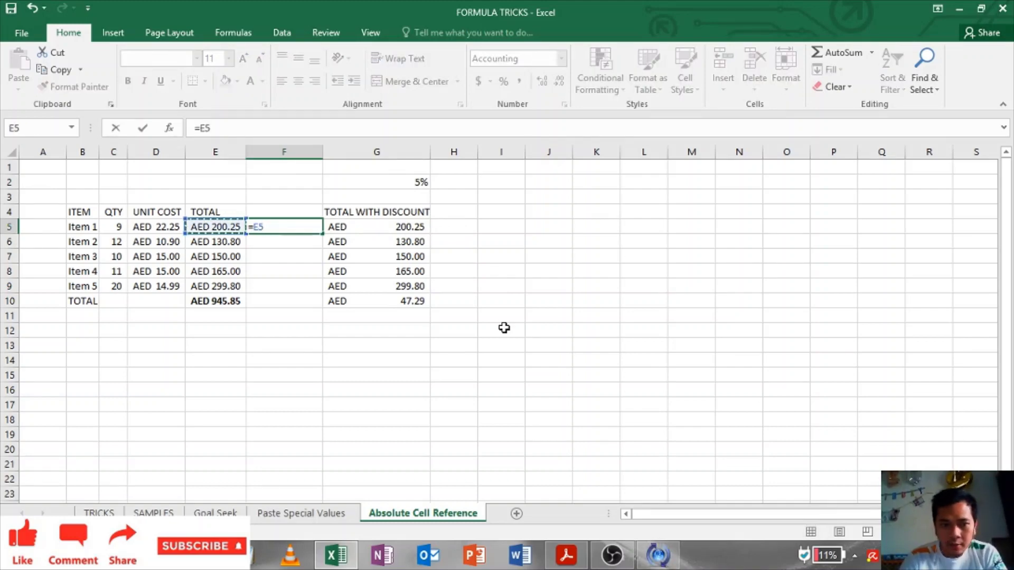
{"action": "type", "text": "*"}
{"action": "left_click", "coordinate": [416, 182]}
{"action": "key", "text": "Return"}
Step: Copy F5's discount formula down column F to F10
{"action": "left_click", "coordinate": [287, 222]}
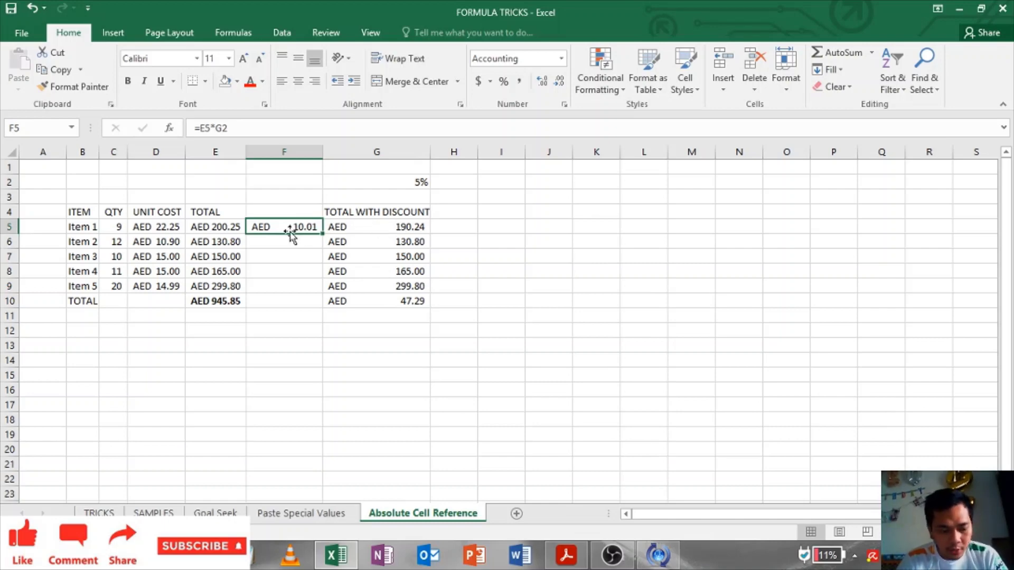
{"action": "key", "text": "ctrl+c"}
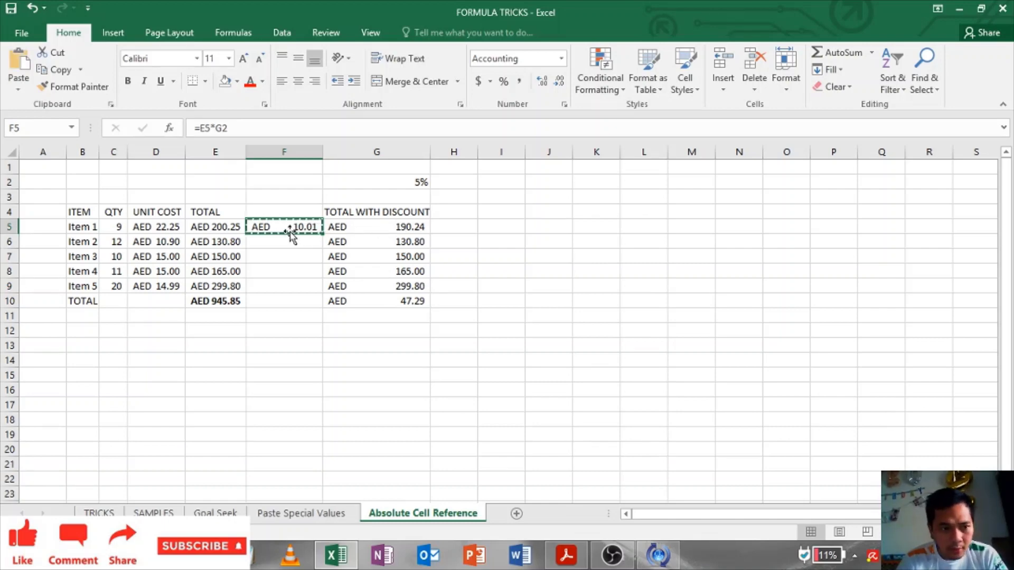
{"action": "key", "text": "shift+Down"}
{"action": "key", "text": "shift+Down"}
{"action": "key", "text": "shift+Down"}
{"action": "key", "text": "shift+Down"}
{"action": "key", "text": "shift+Down"}
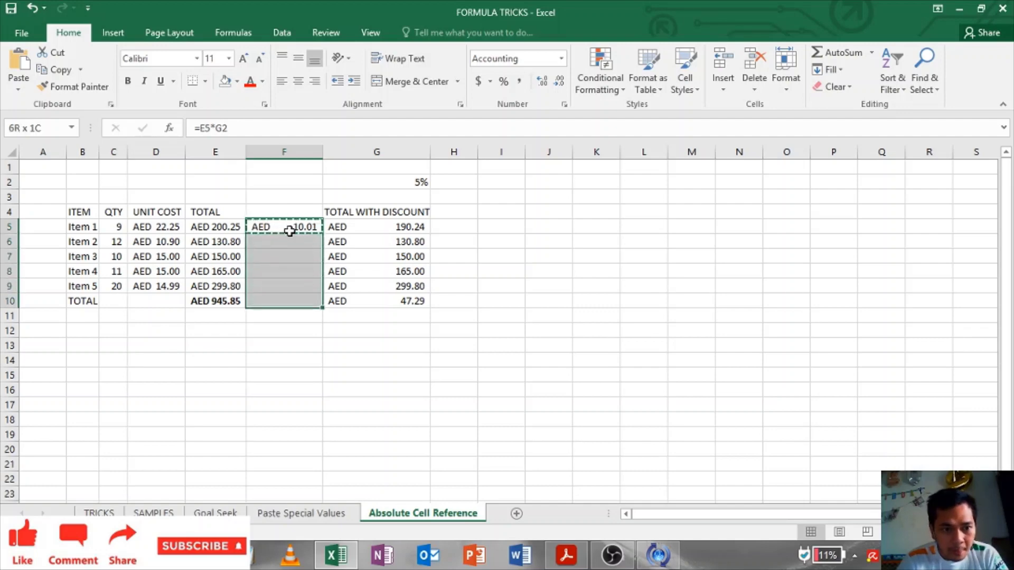
{"action": "key", "text": "ctrl+v"}
Step: Inspect the shifted cell references in the pasted formulas in F6 and F7
{"action": "left_click", "coordinate": [297, 272]}
{"action": "left_click", "coordinate": [289, 246]}
{"action": "left_click_drag", "start_coordinate": [289, 252], "coordinate": [289, 246]}
{"action": "double_click", "coordinate": [289, 245]}
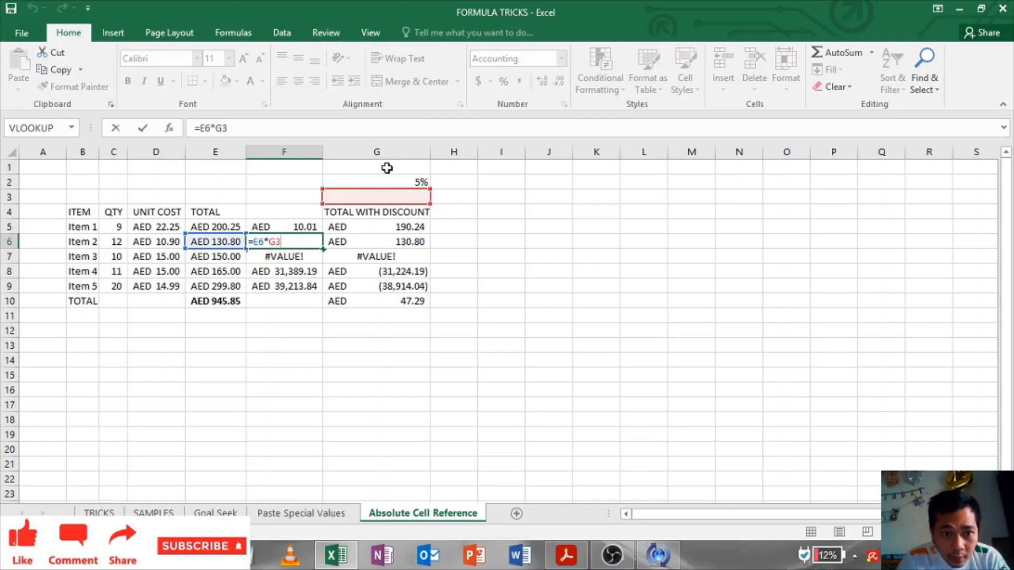
{"action": "left_click", "coordinate": [281, 256]}
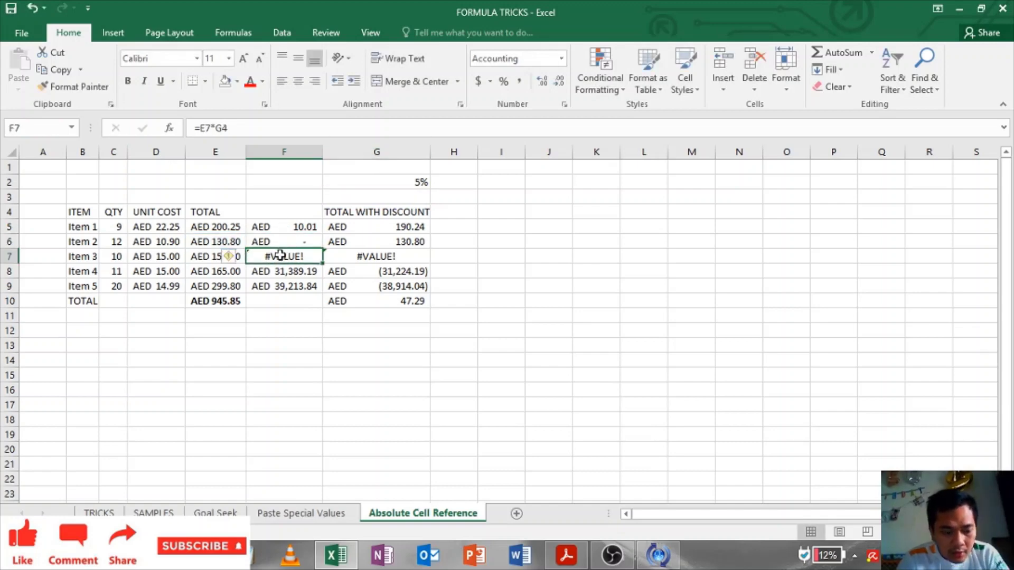
{"action": "double_click", "coordinate": [281, 256]}
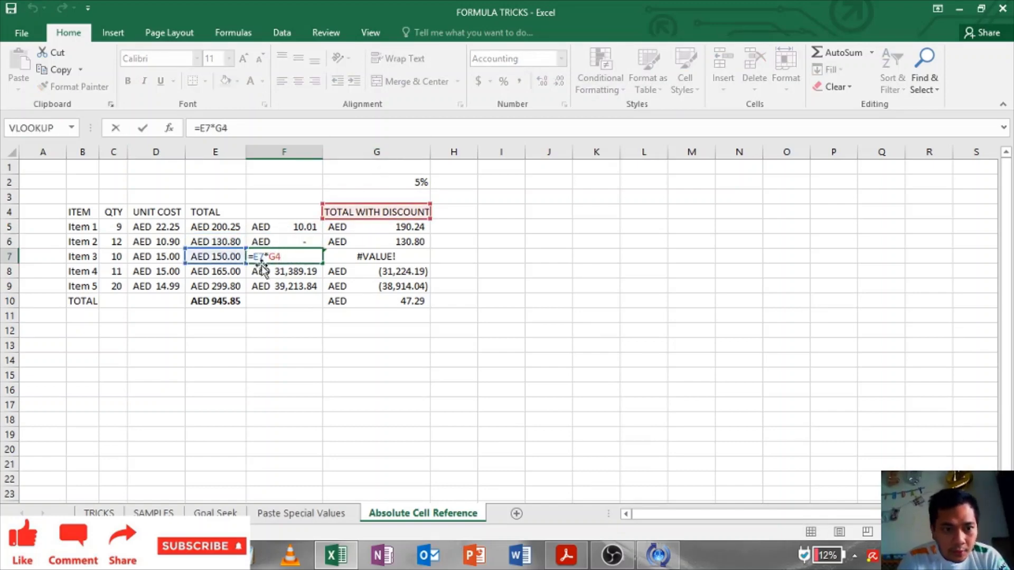
{"action": "key", "text": "Escape"}
Step: Edit F5's formula to add $ signs anchoring the G2 rate reference
{"action": "left_click", "coordinate": [285, 234]}
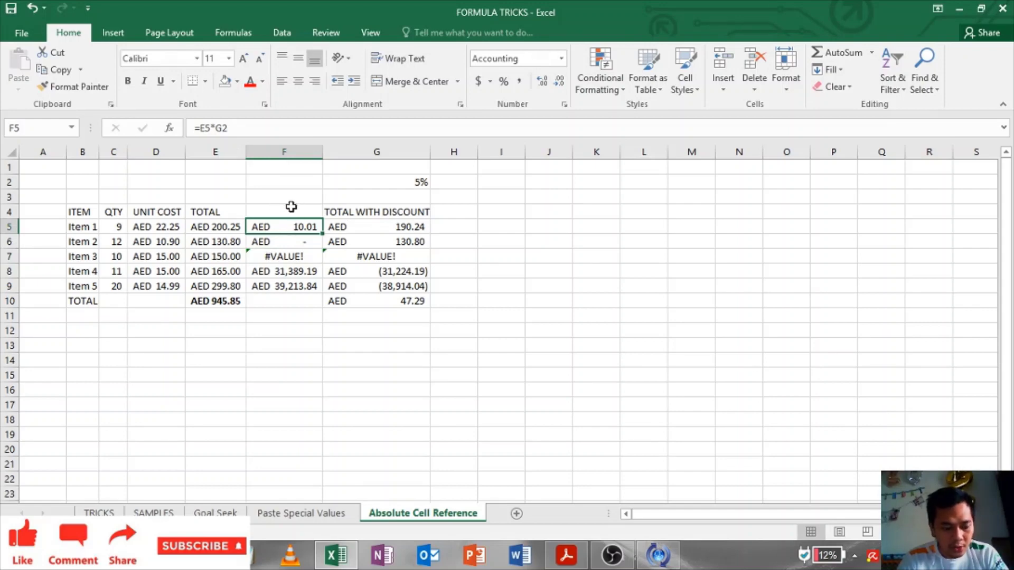
{"action": "key", "text": "F2"}
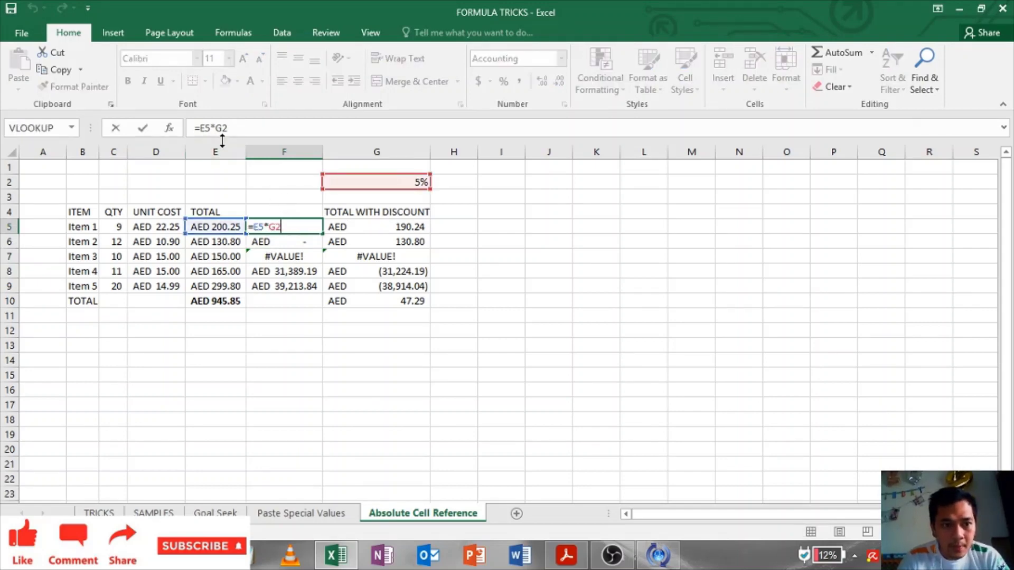
{"action": "left_click", "coordinate": [215, 131]}
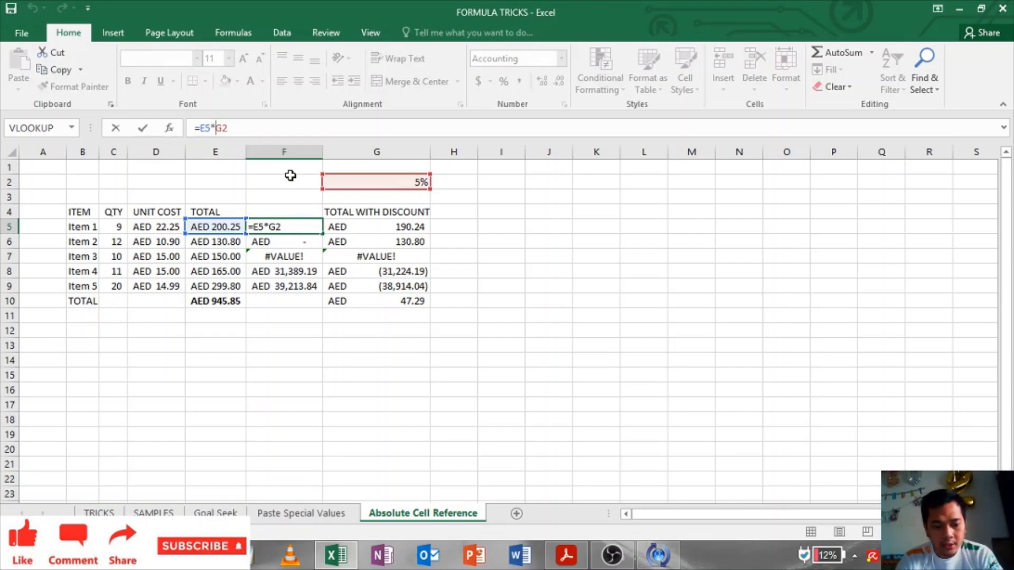
{"action": "type", "text": "$G$"}
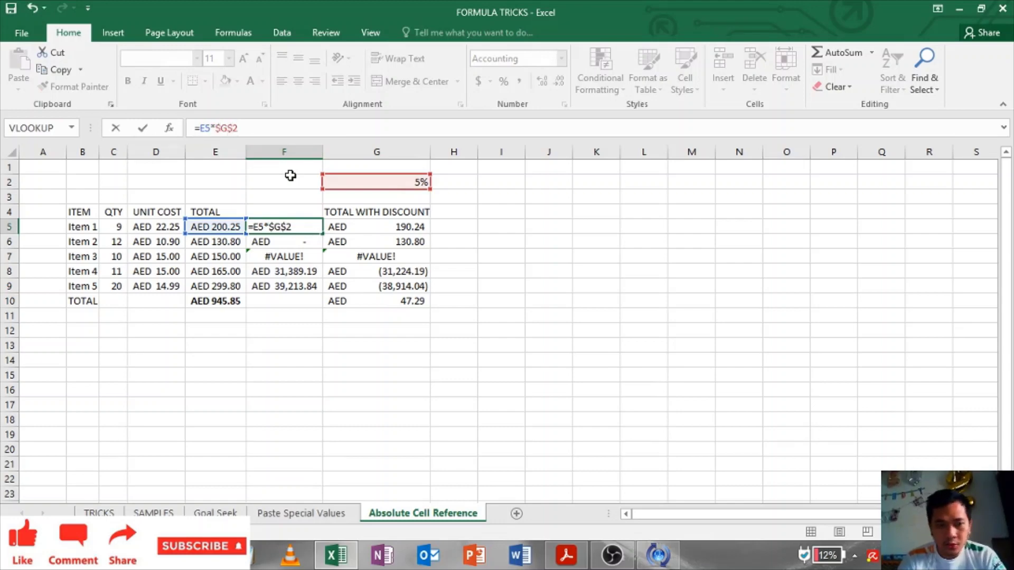
Step: Commit F5 as =E5*$G$2 and paste it into F6:F9
{"action": "key", "text": "Return"}
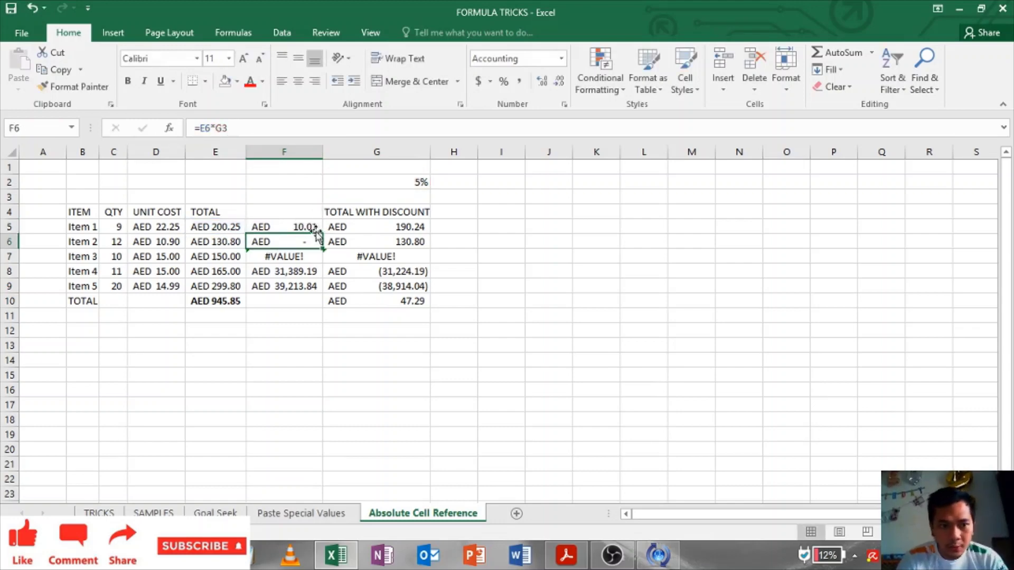
{"action": "left_click", "coordinate": [302, 225]}
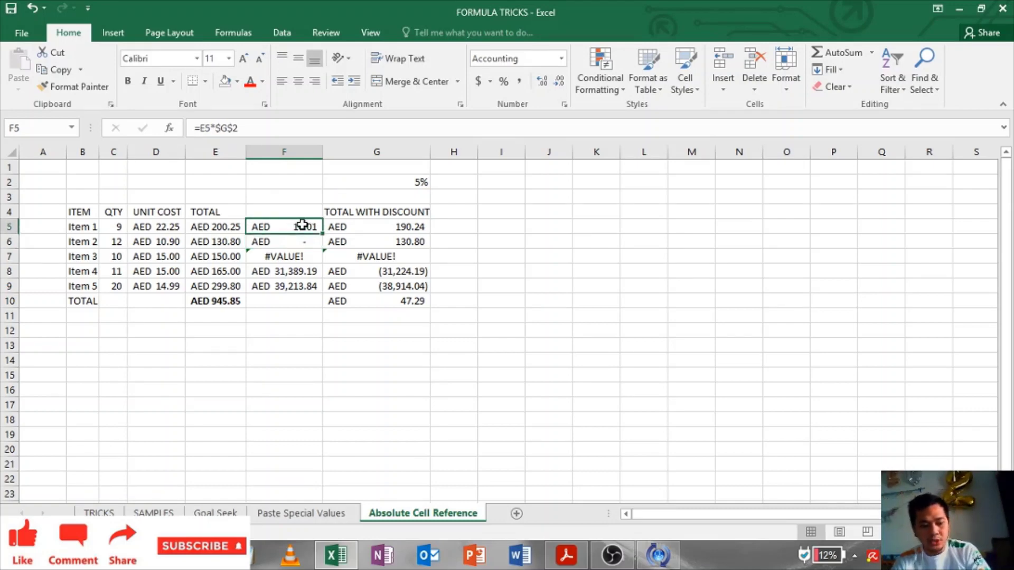
{"action": "key", "text": "ctrl+c"}
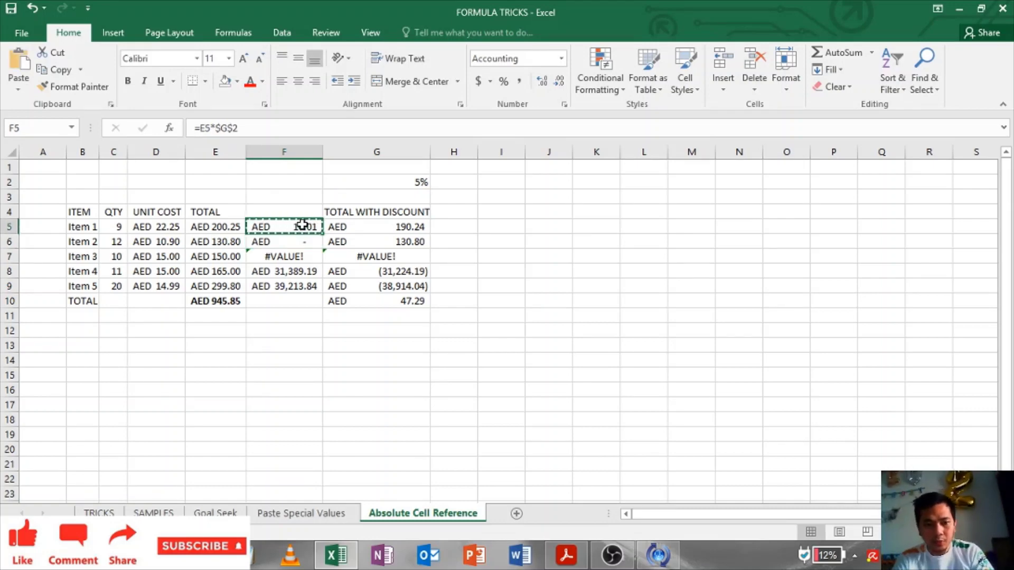
{"action": "key", "text": "ctrl+shift+Down"}
{"action": "key", "text": "ctrl+v"}
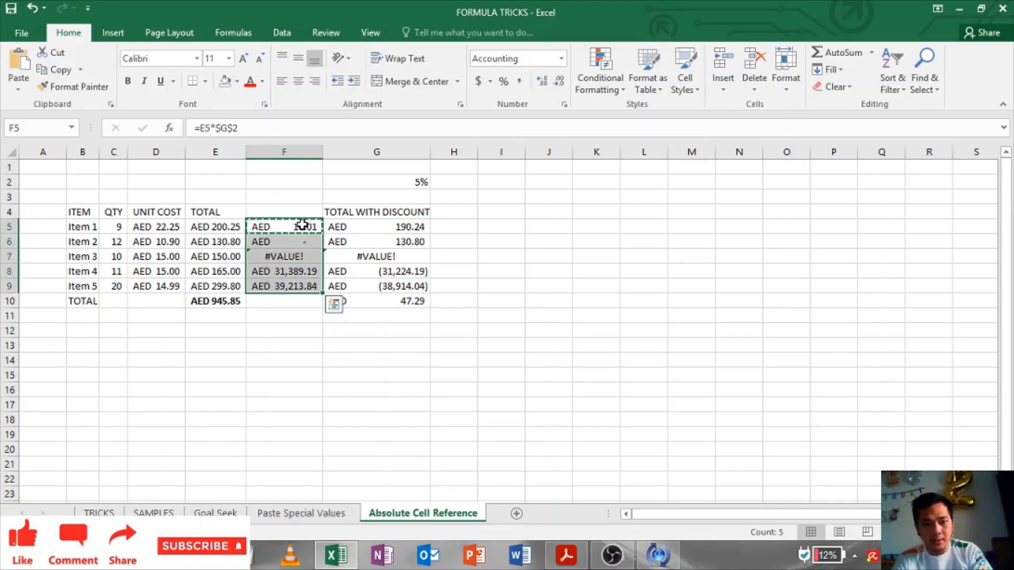
{"action": "key", "text": "ctrl+v"}
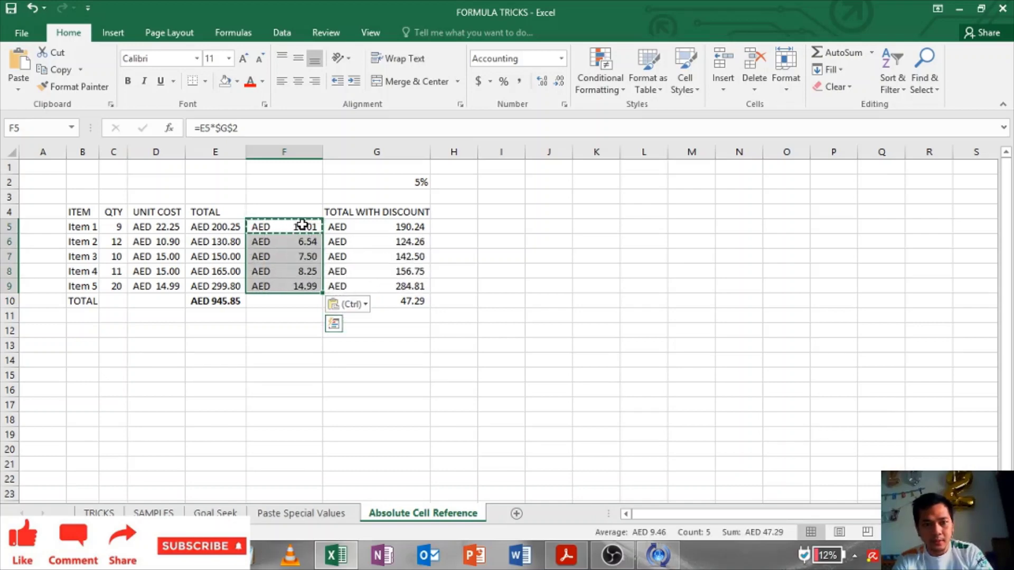
Step: Confirm F6 through F9 each reference $G$2, giving discounts of 10.01–14.99
{"action": "left_click", "coordinate": [301, 239]}
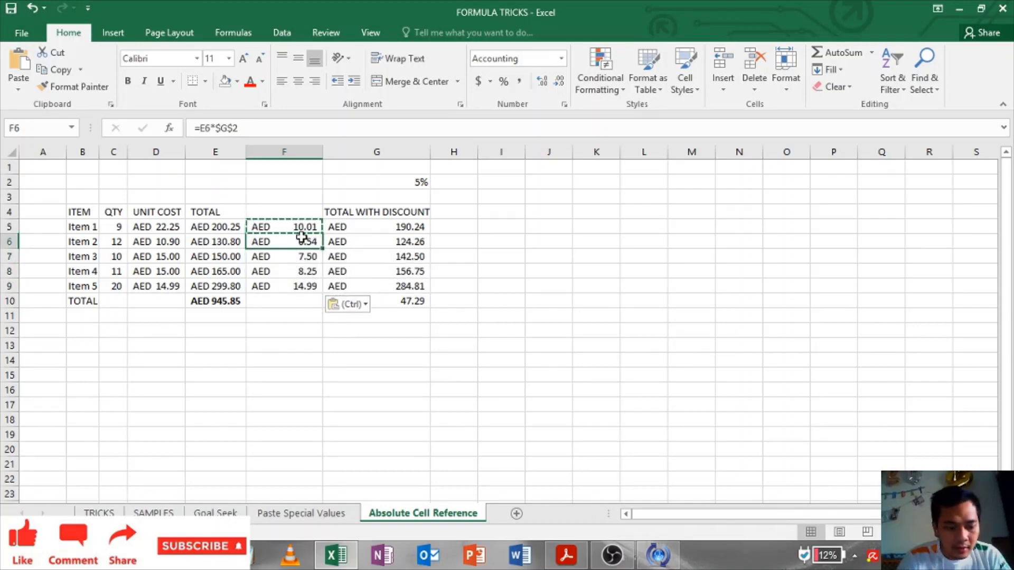
{"action": "double_click", "coordinate": [303, 239]}
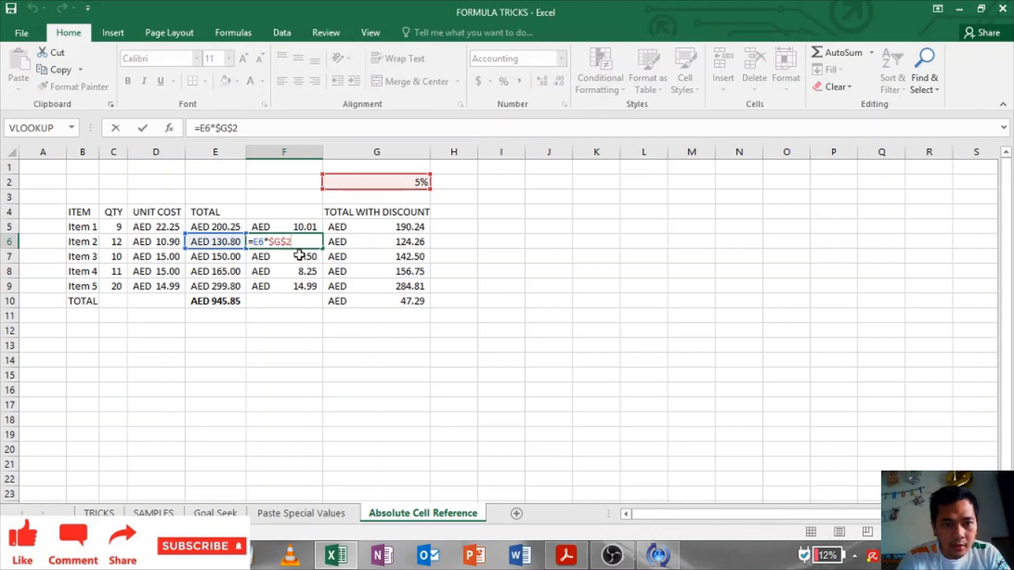
{"action": "left_click", "coordinate": [300, 256]}
{"action": "double_click", "coordinate": [300, 256]}
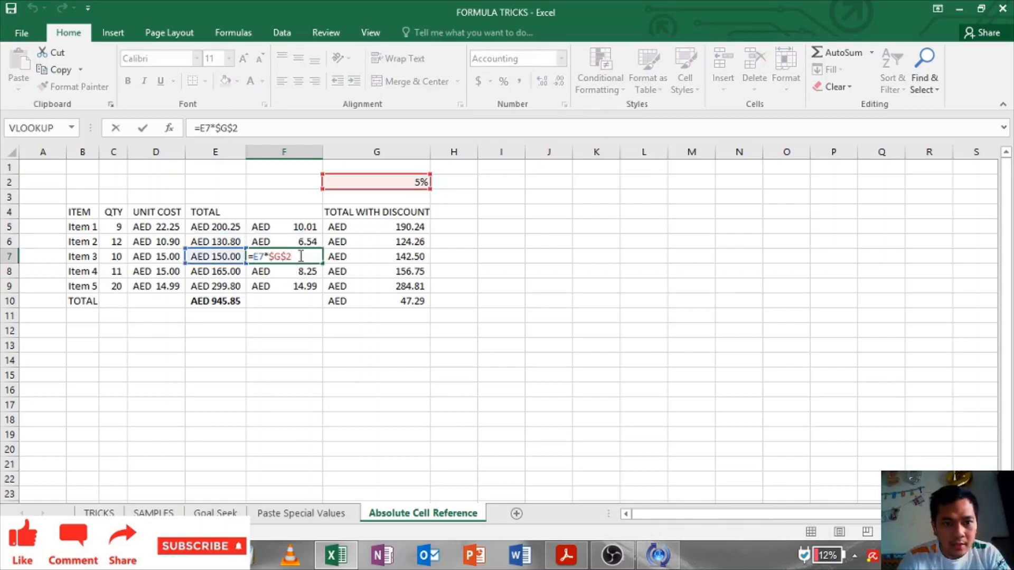
{"action": "left_click", "coordinate": [299, 271]}
{"action": "double_click", "coordinate": [299, 271]}
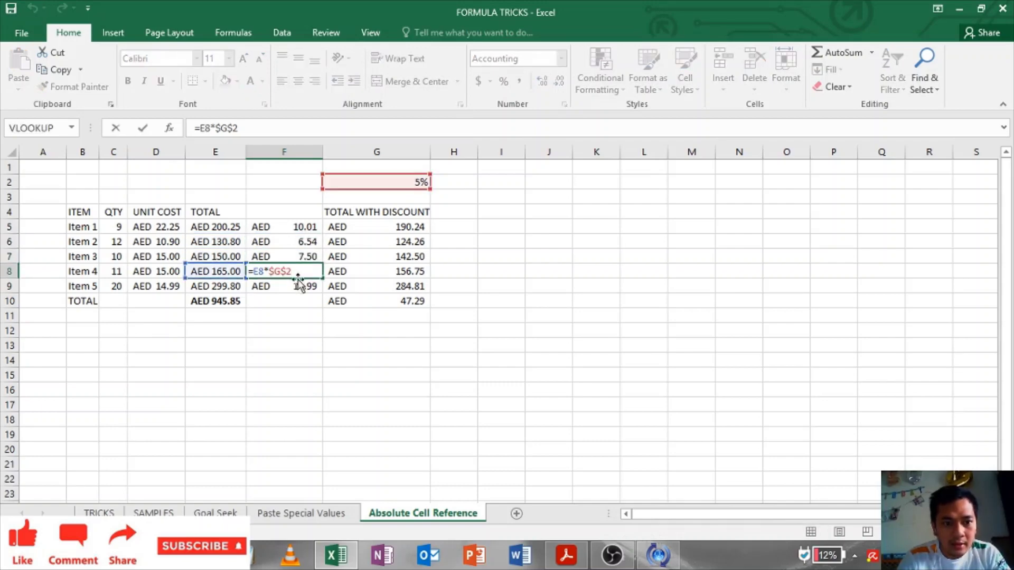
{"action": "left_click", "coordinate": [298, 285]}
{"action": "double_click", "coordinate": [299, 286]}
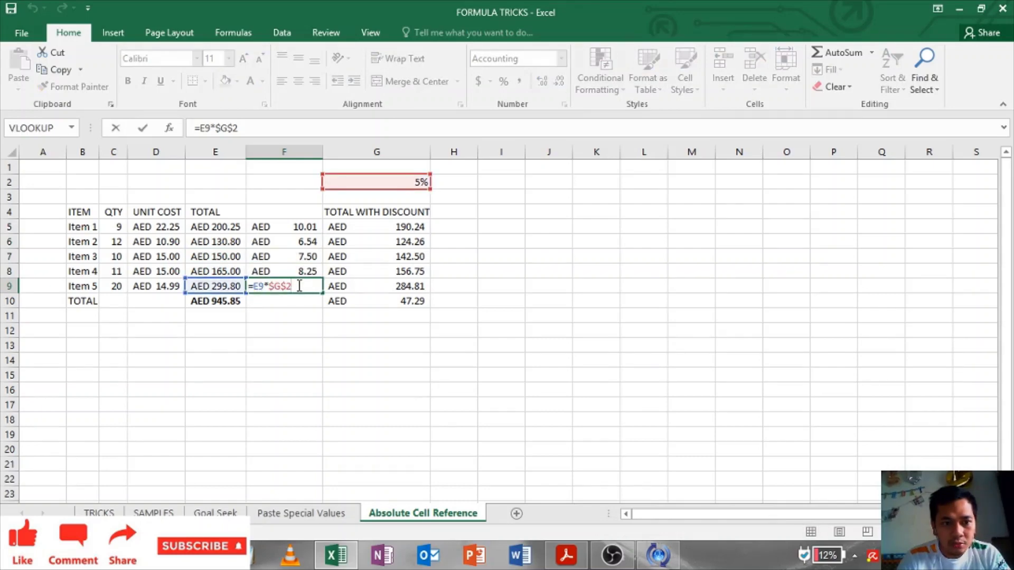
{"action": "key", "text": "Escape"}
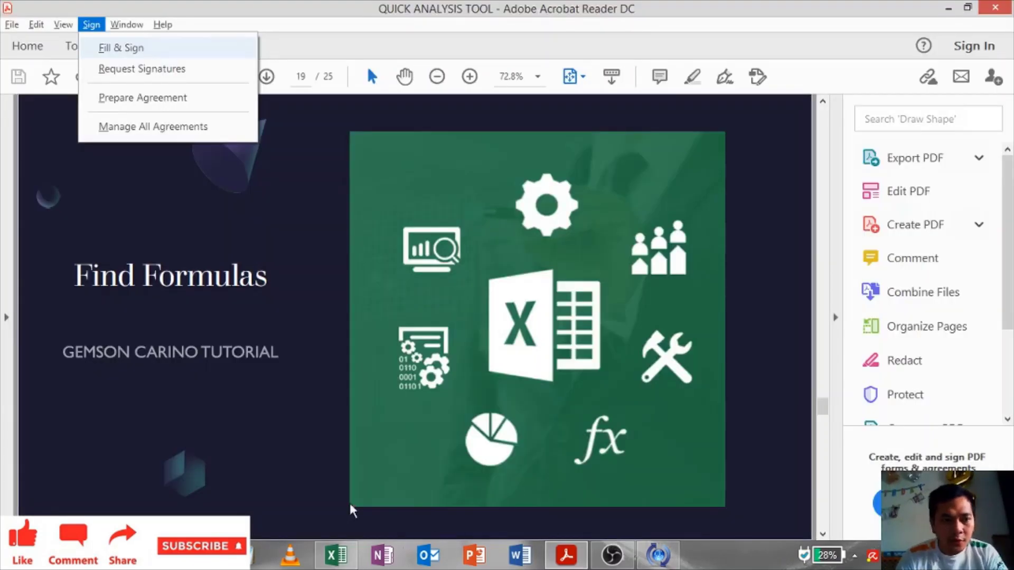
Step: Dismiss the Acrobat menu, return to Excel and select an empty cell below the table
{"action": "left_click", "coordinate": [321, 478]}
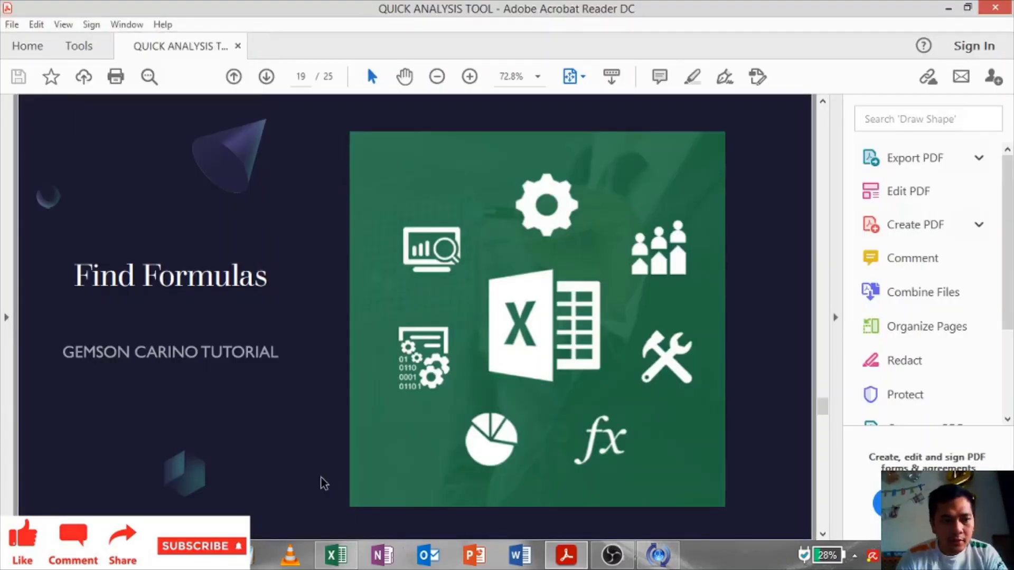
{"action": "key", "text": "alt+Tab"}
{"action": "left_click", "coordinate": [259, 355]}
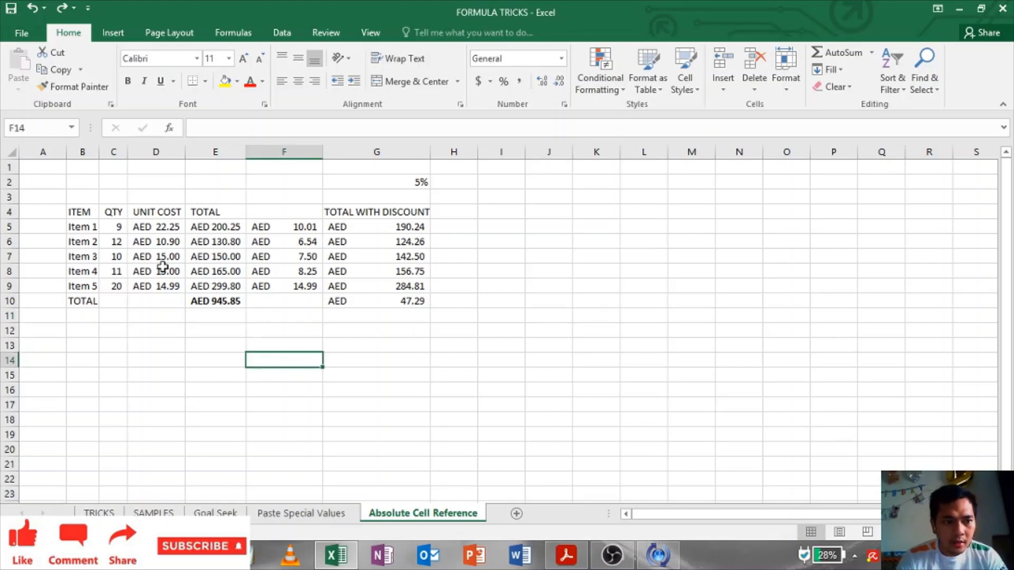
Step: Select the formula cells in table B4:G10 using Go To Special > Formulas
{"action": "left_click", "coordinate": [140, 331]}
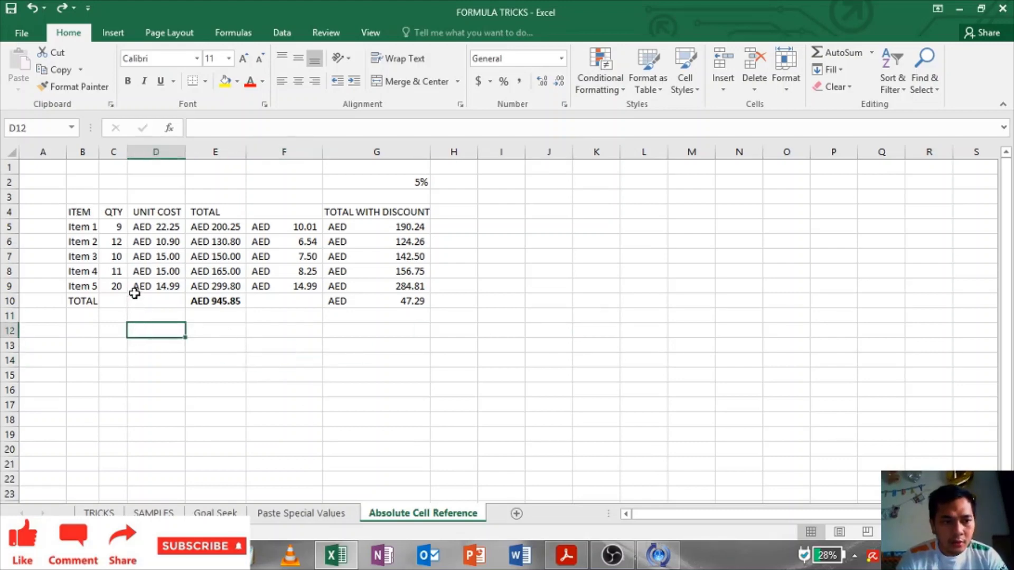
{"action": "left_click", "coordinate": [334, 272]}
{"action": "left_click", "coordinate": [106, 343]}
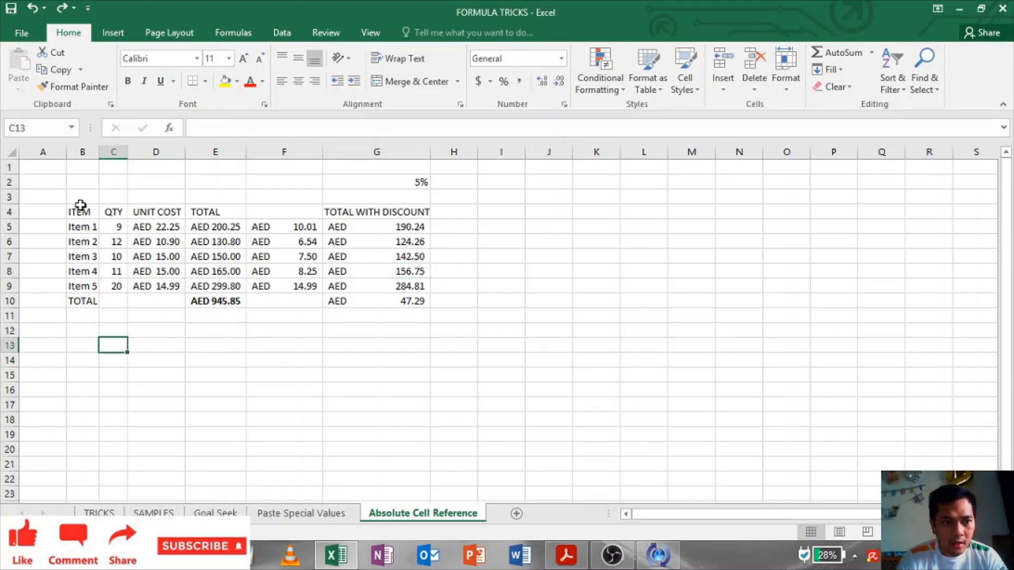
{"action": "left_click_drag", "start_coordinate": [78, 211], "coordinate": [369, 300]}
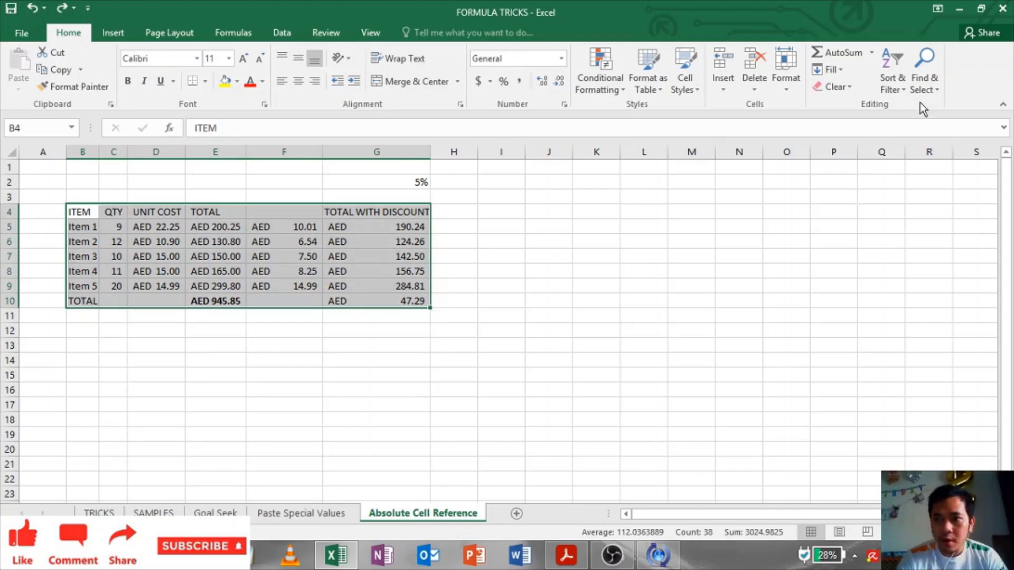
{"action": "left_click", "coordinate": [925, 68]}
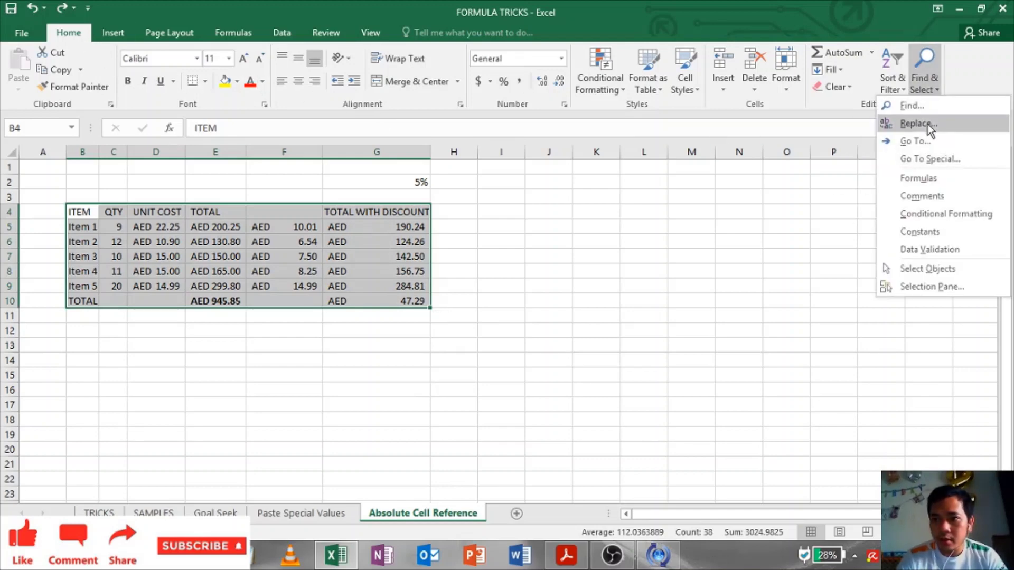
{"action": "left_click", "coordinate": [923, 158]}
{"action": "left_click", "coordinate": [475, 229]}
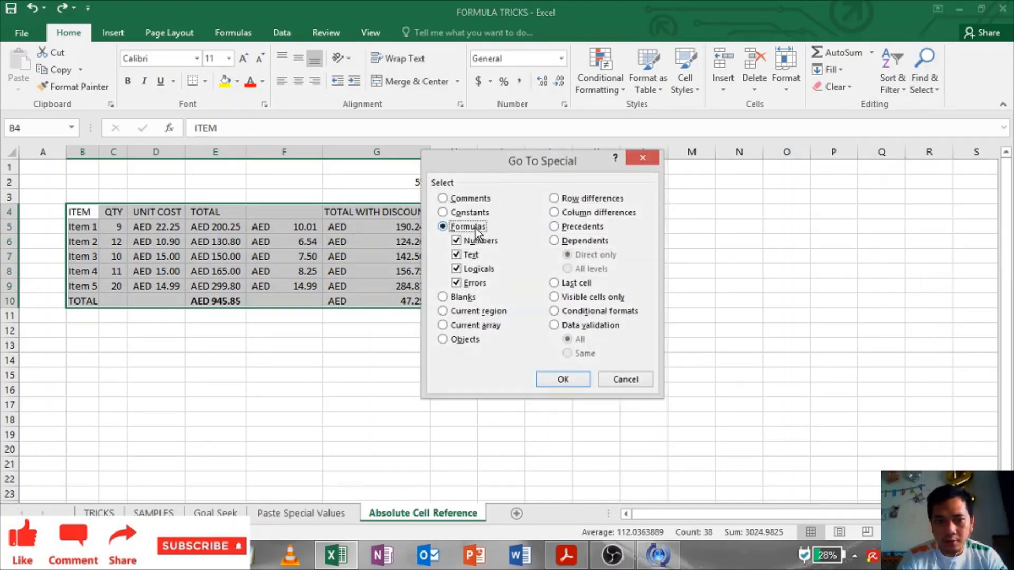
{"action": "left_click", "coordinate": [563, 379]}
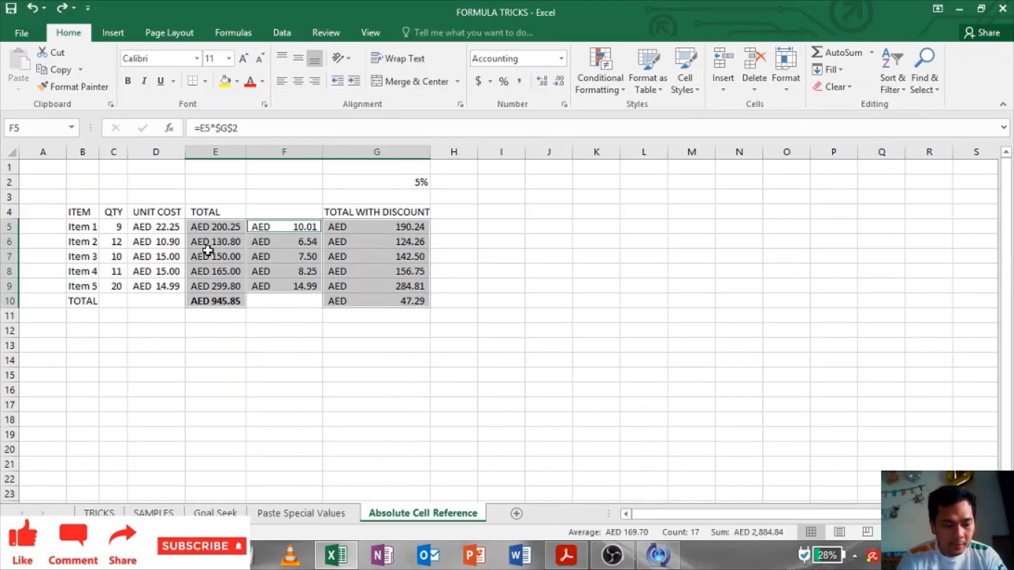
Step: Fill the formula cells yellow, undo it, and return to the SAMPLES sheet
{"action": "left_click", "coordinate": [224, 82]}
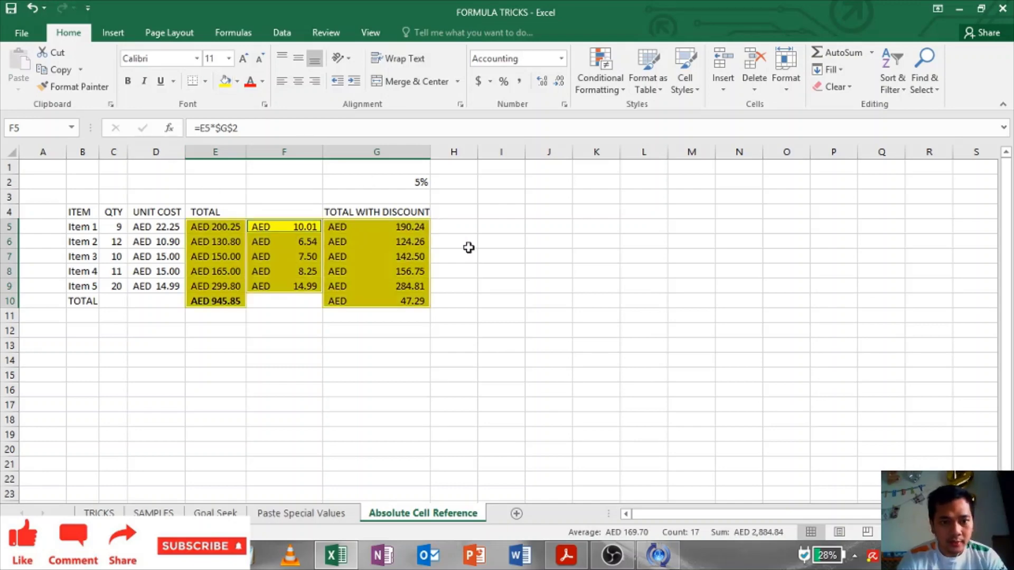
{"action": "left_click", "coordinate": [469, 248]}
{"action": "key", "text": "ctrl+z"}
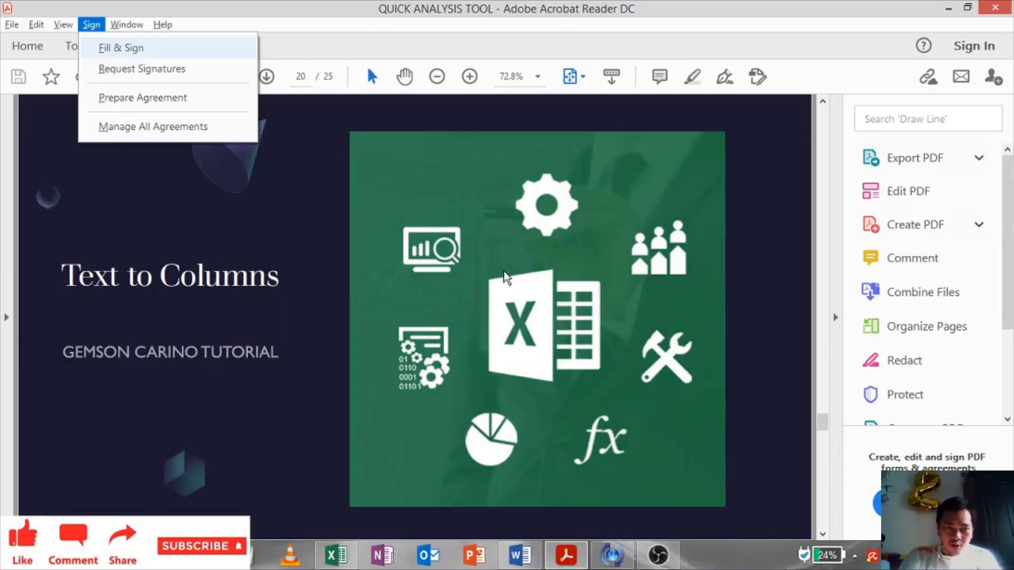
{"action": "key", "text": "Escape"}
{"action": "key", "text": "alt+Tab"}
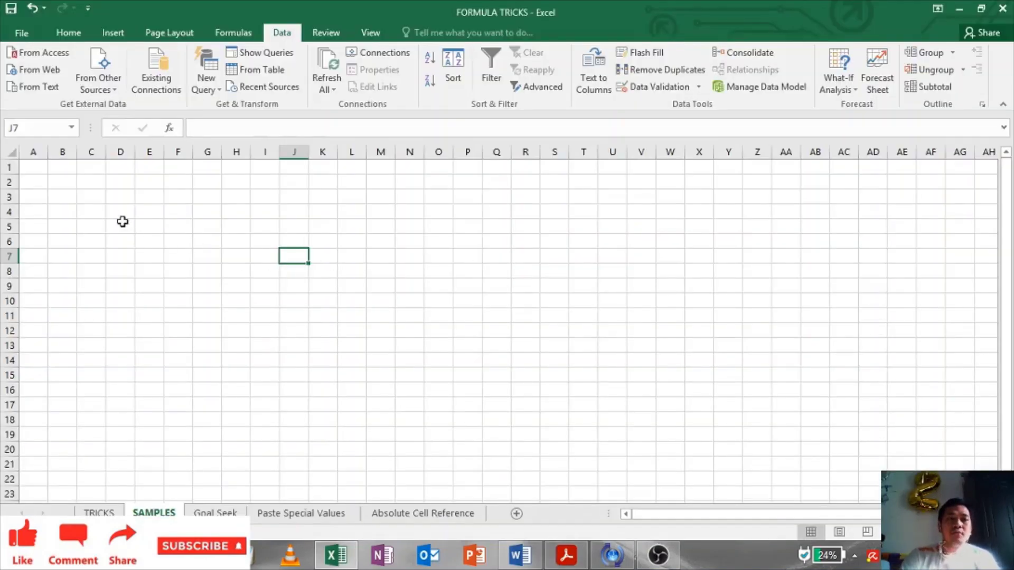
Step: Widen column C, copy the five name lines from Word, and pick C3 as the paste cell
{"action": "left_click", "coordinate": [96, 210]}
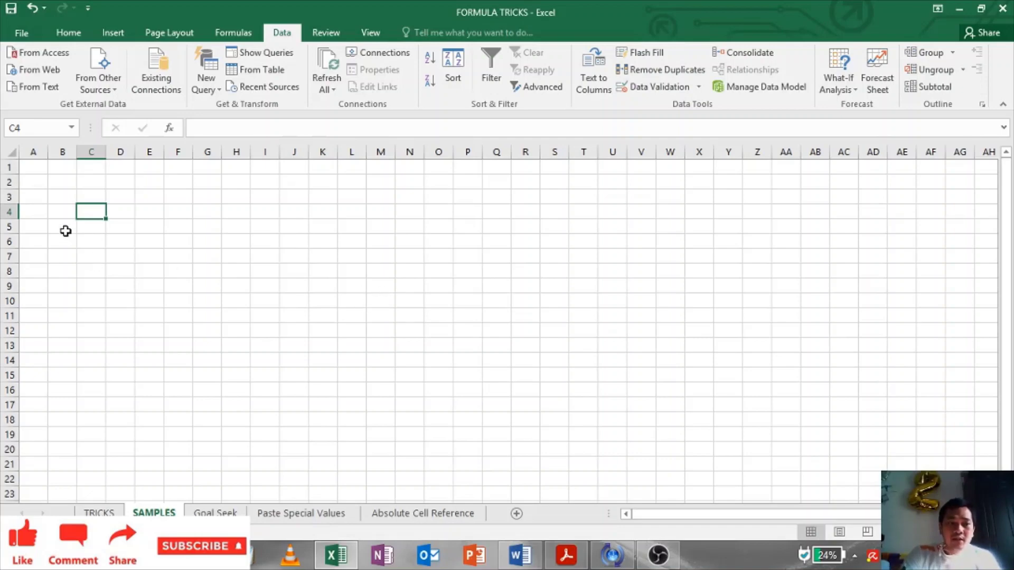
{"action": "left_click_drag", "start_coordinate": [105, 151], "coordinate": [131, 151]}
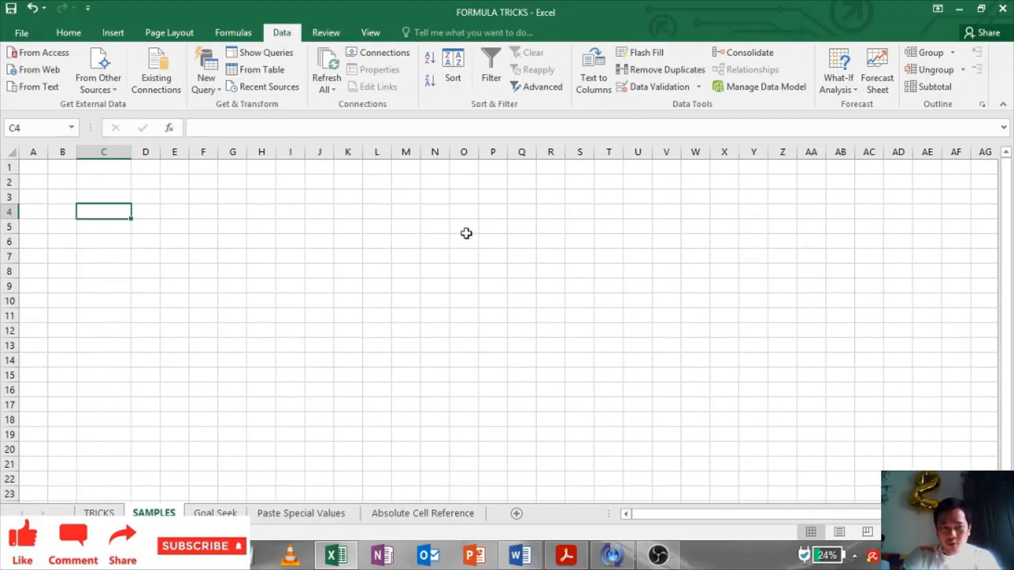
{"action": "left_click", "coordinate": [109, 224]}
{"action": "key", "text": "Up"}
{"action": "left_click", "coordinate": [520, 555]}
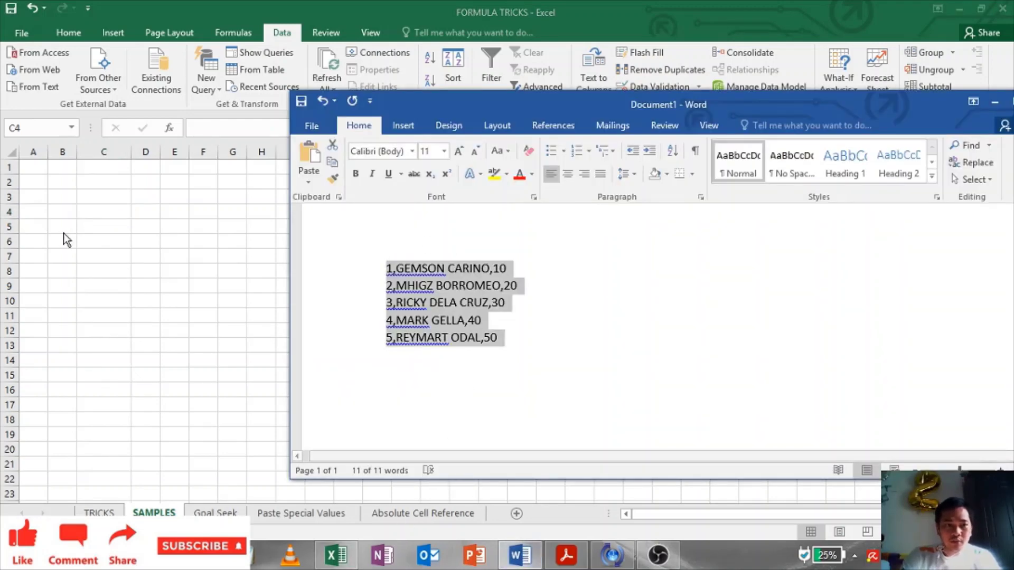
{"action": "left_click", "coordinate": [112, 208]}
{"action": "key", "text": "alt+Tab"}
{"action": "left_click", "coordinate": [107, 209]}
{"action": "left_click", "coordinate": [104, 194]}
Step: Paste the five name lines into C3, fit column C, and select C3:C7
{"action": "left_click", "coordinate": [146, 197]}
{"action": "left_click", "coordinate": [105, 167]}
{"action": "double_click", "coordinate": [131, 151]}
{"action": "left_click", "coordinate": [136, 226]}
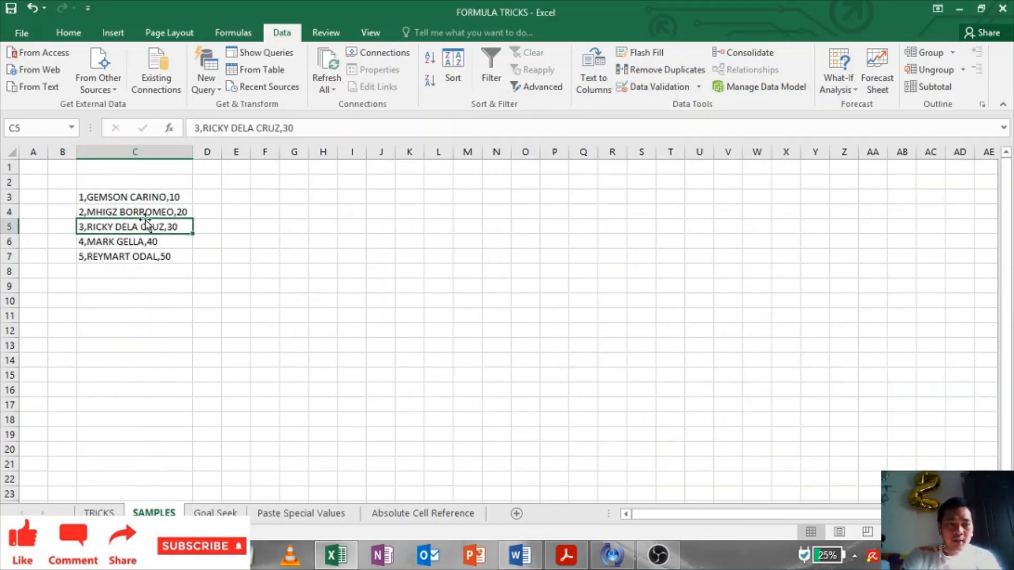
{"action": "left_click", "coordinate": [158, 154]}
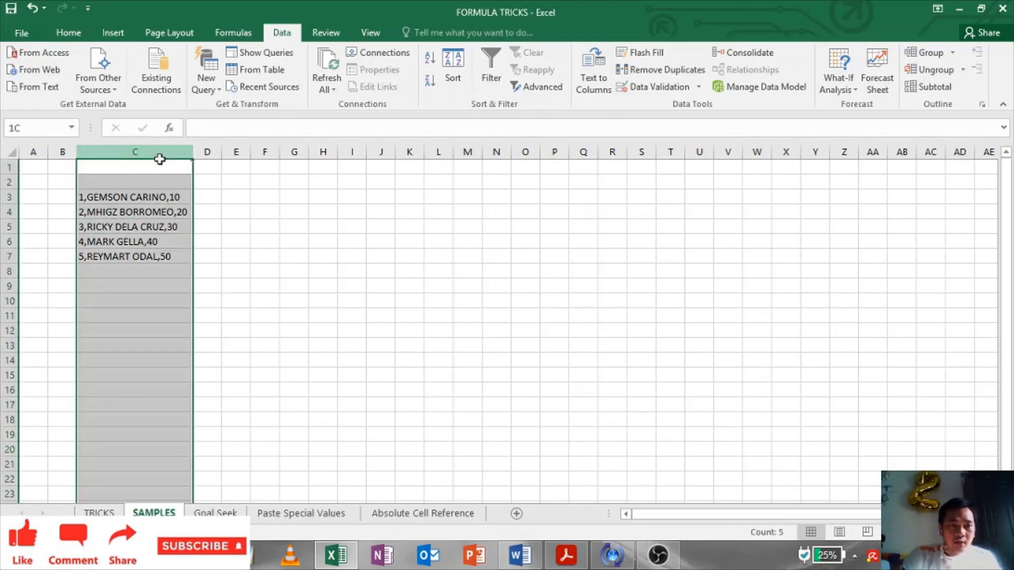
{"action": "left_click", "coordinate": [345, 277]}
{"action": "left_click", "coordinate": [169, 226]}
{"action": "left_click_drag", "start_coordinate": [158, 197], "coordinate": [161, 262]}
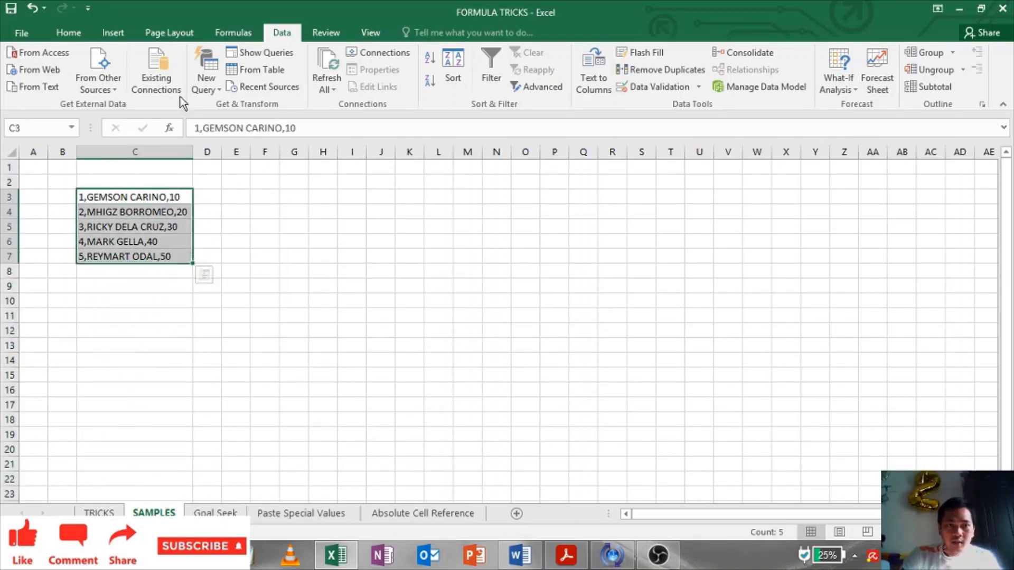
Step: Split C3:C7 with Text to Columns, delimited by commas
{"action": "left_click", "coordinate": [594, 78]}
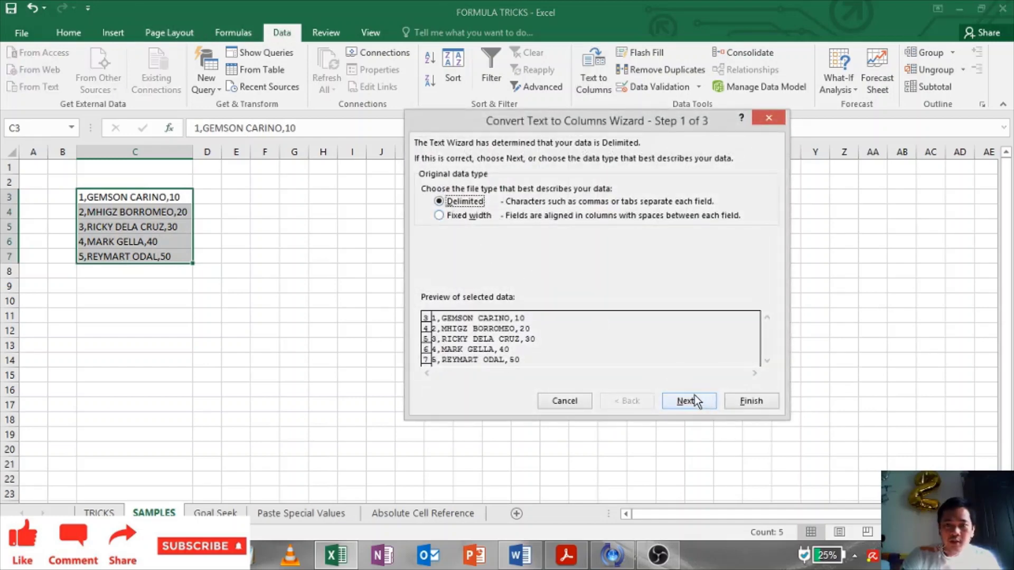
{"action": "left_click", "coordinate": [688, 402]}
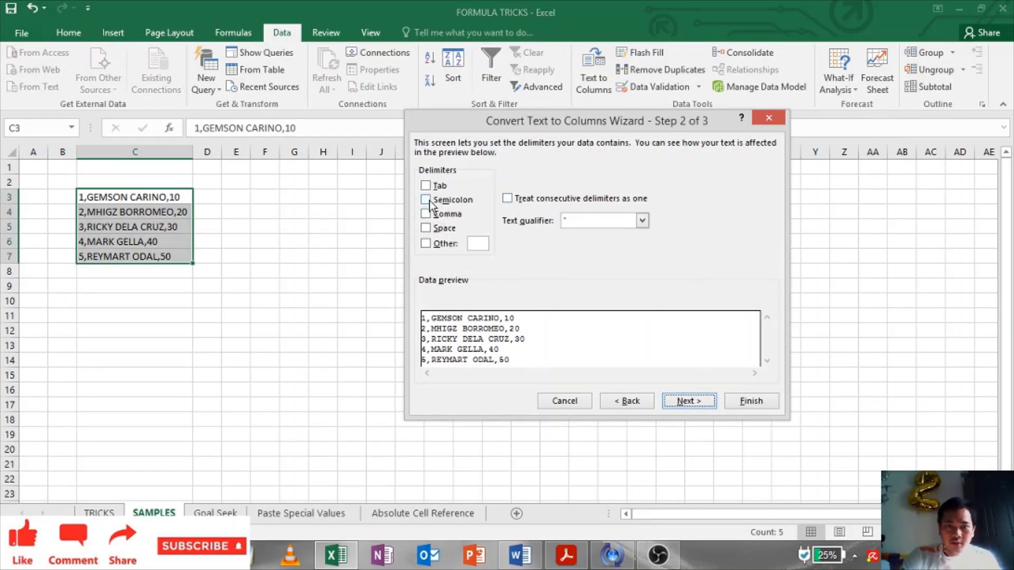
{"action": "left_click", "coordinate": [427, 200]}
{"action": "left_click", "coordinate": [434, 231]}
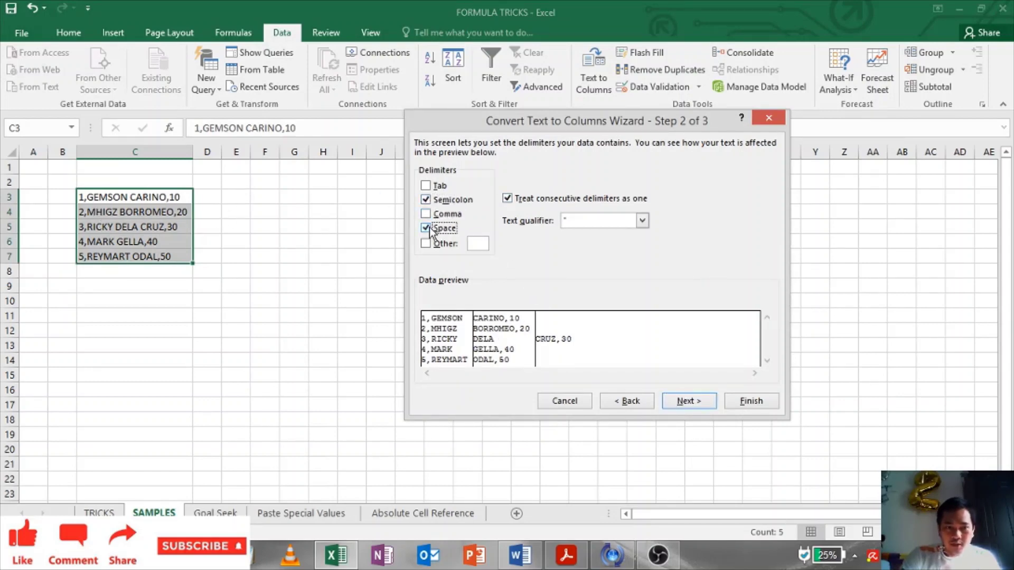
{"action": "left_click", "coordinate": [427, 230]}
{"action": "left_click", "coordinate": [427, 217]}
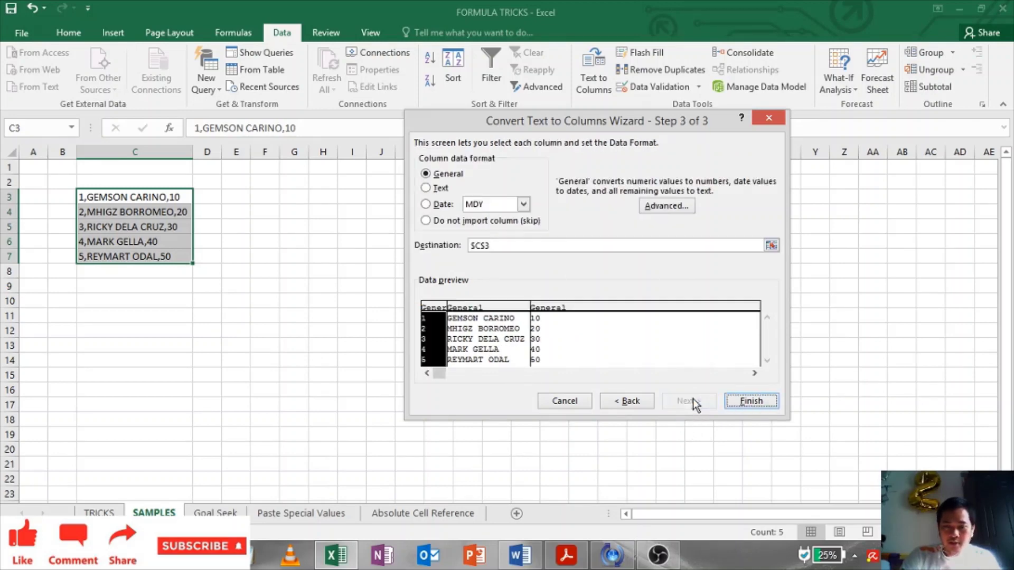
{"action": "left_click", "coordinate": [750, 401]}
Step: Autofit all sheet columns to show the full names
{"action": "left_click", "coordinate": [525, 346]}
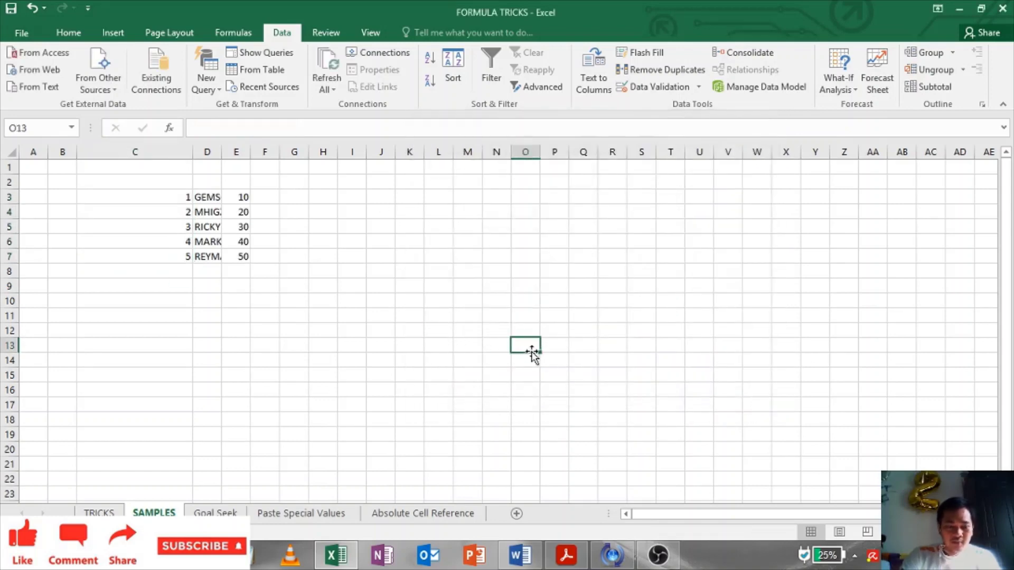
{"action": "key", "text": "ctrl+a"}
{"action": "double_click", "coordinate": [250, 152]}
{"action": "left_click", "coordinate": [443, 271]}
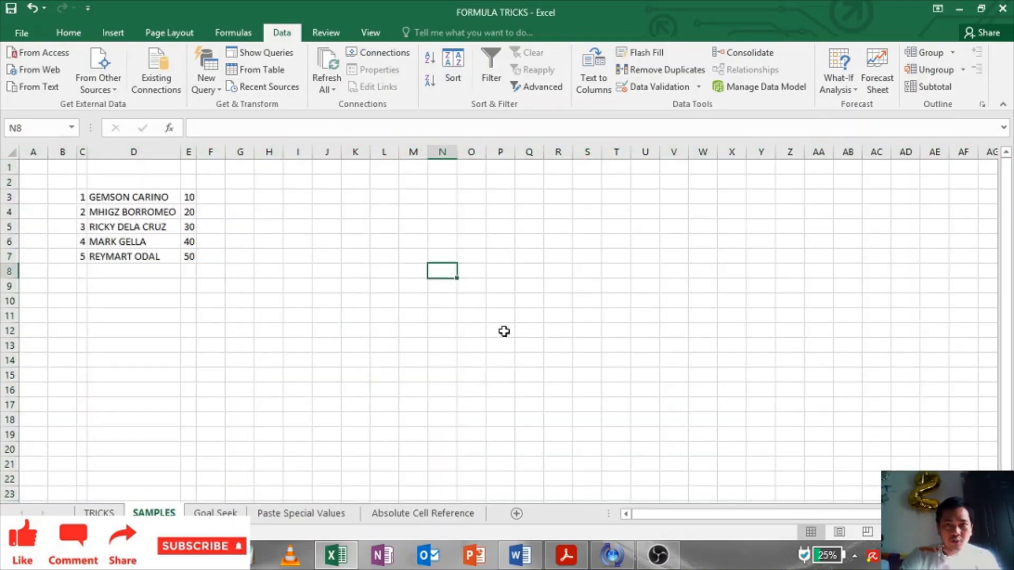
{"action": "left_click", "coordinate": [279, 271]}
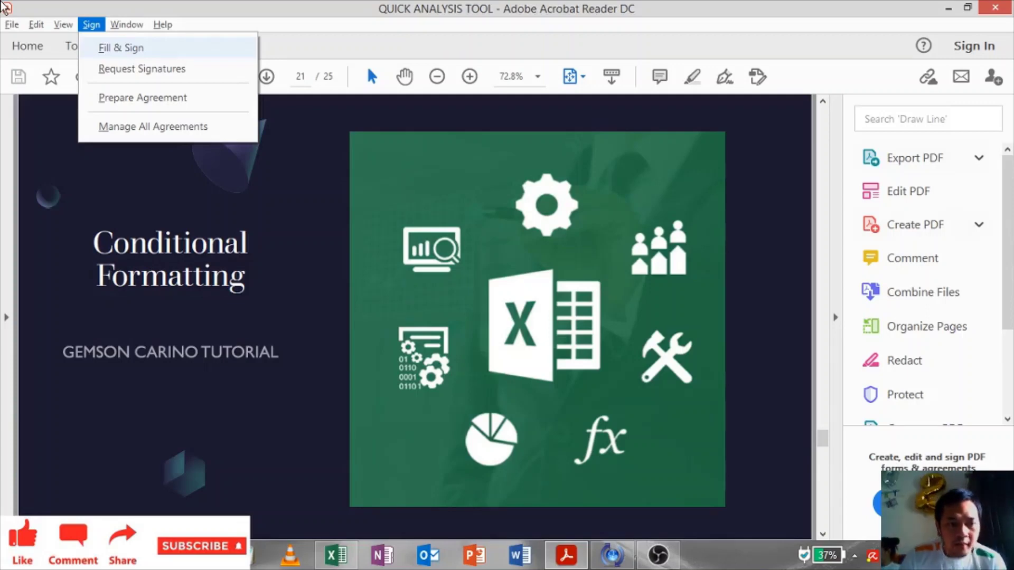
Step: Switch from the Acrobat slides back to the Excel workbook's SAMPLES table
{"action": "key", "text": "alt+Tab"}
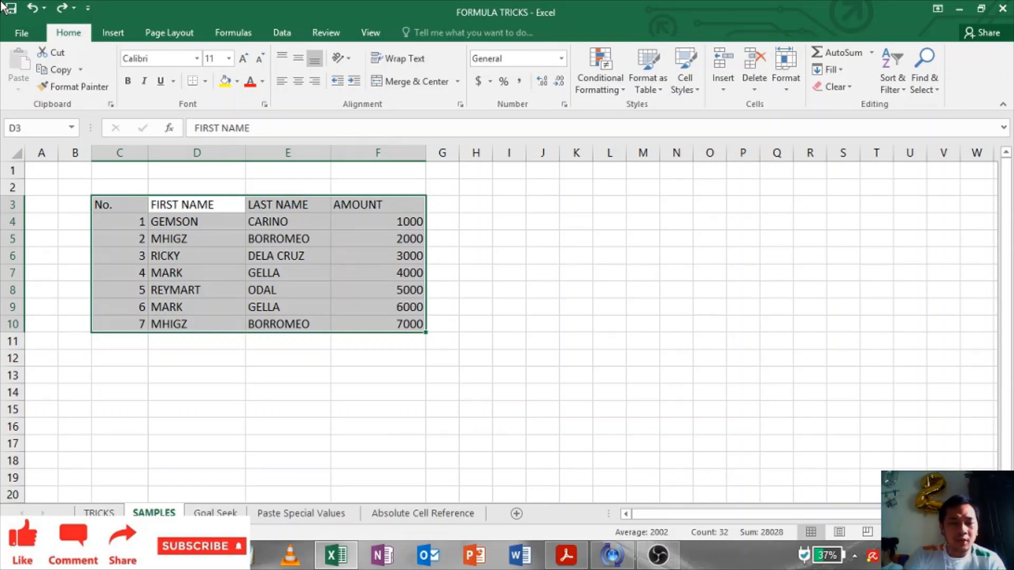
Step: Select table C3:F10 and browse Conditional Formatting's Data Bars, Color Scales, Icon Sets and Highlight Cells Rules
{"action": "left_click", "coordinate": [520, 337]}
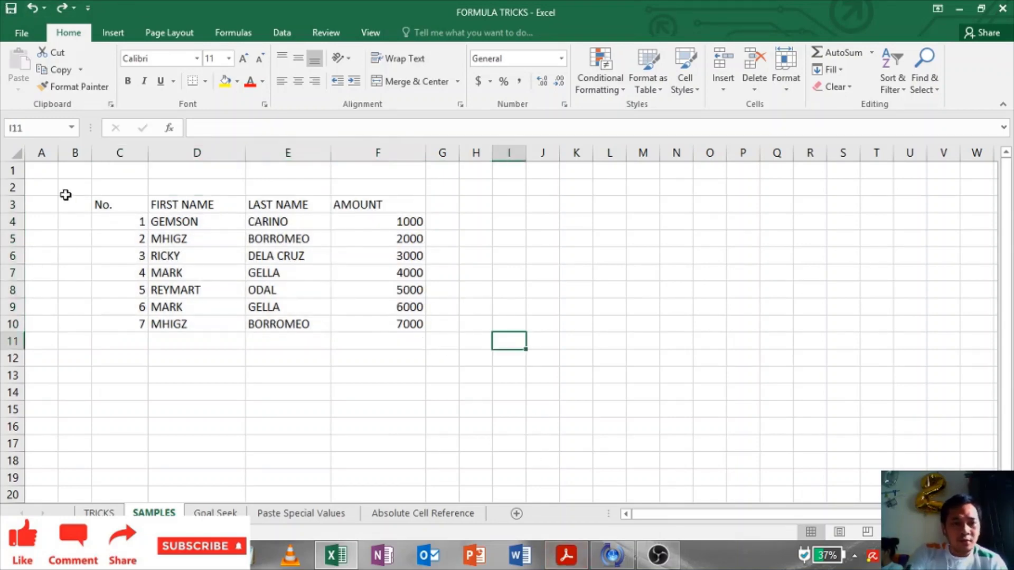
{"action": "left_click_drag", "start_coordinate": [97, 197], "coordinate": [378, 326]}
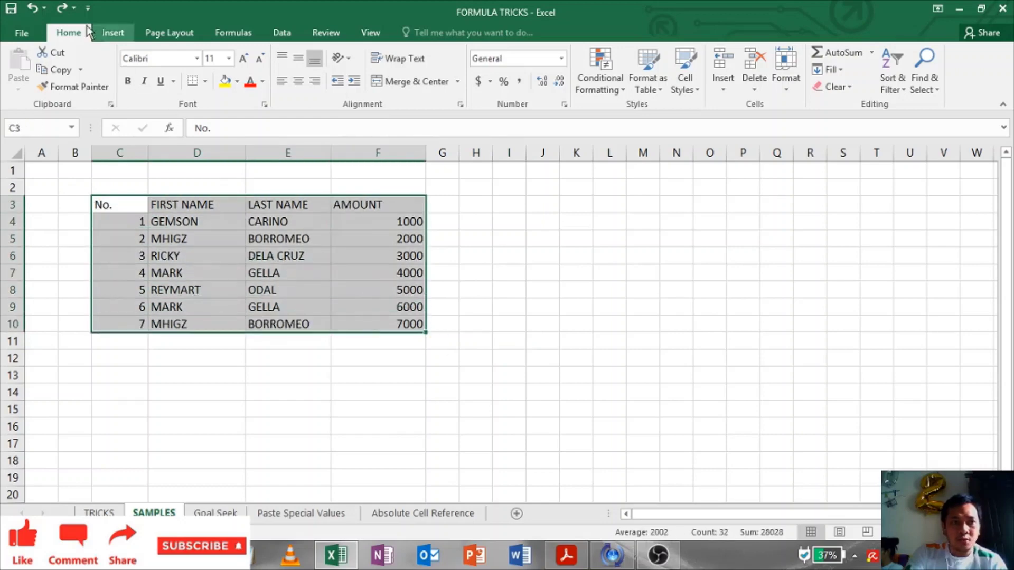
{"action": "left_click", "coordinate": [604, 87]}
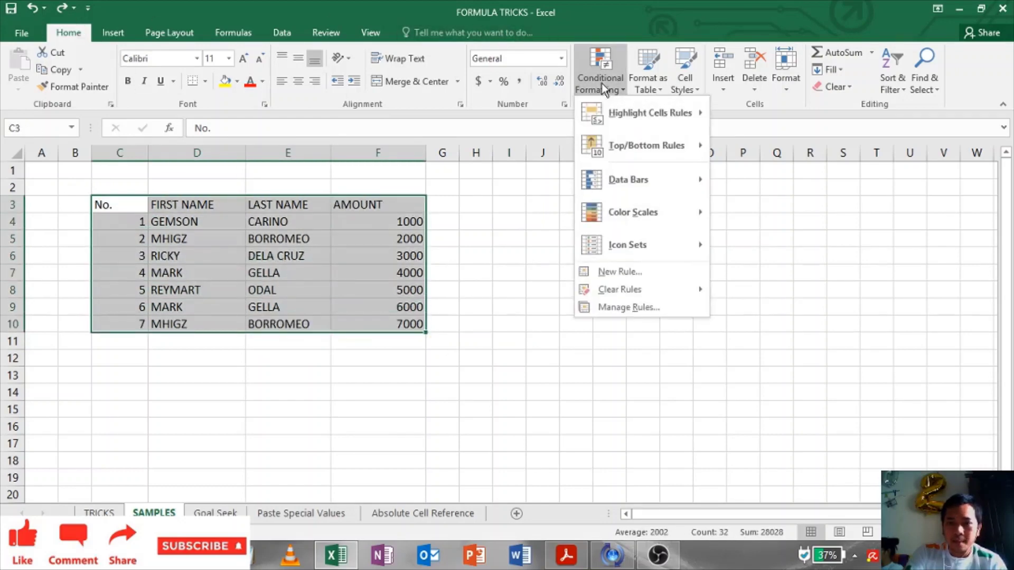
{"action": "mouse_move", "coordinate": [666, 183]}
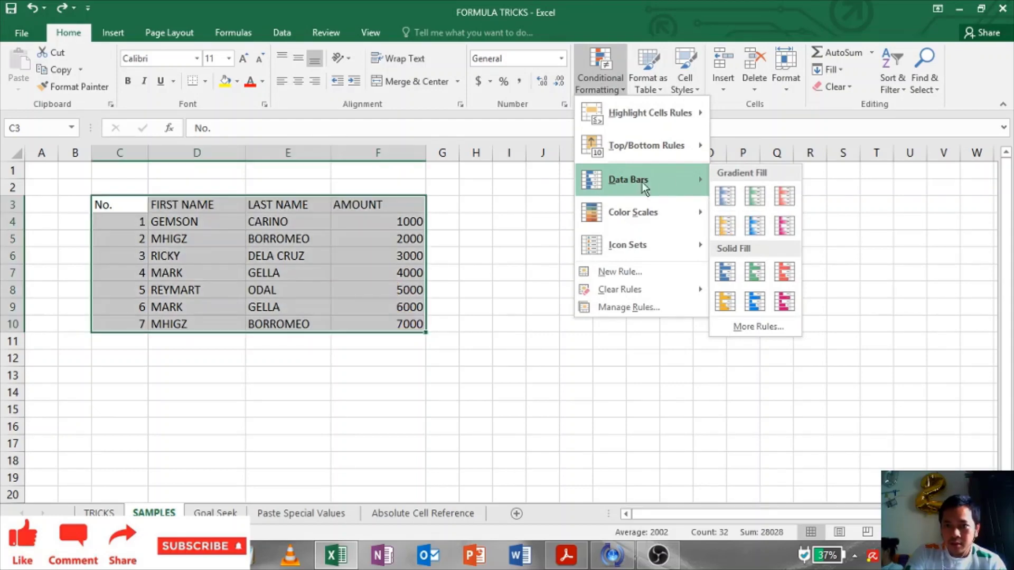
{"action": "mouse_move", "coordinate": [634, 210]}
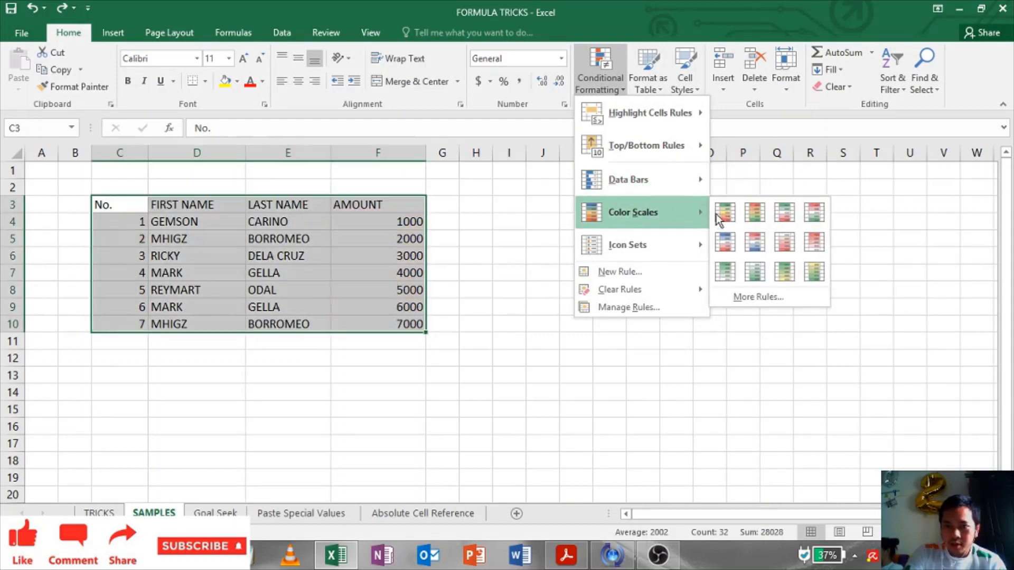
{"action": "mouse_move", "coordinate": [663, 248]}
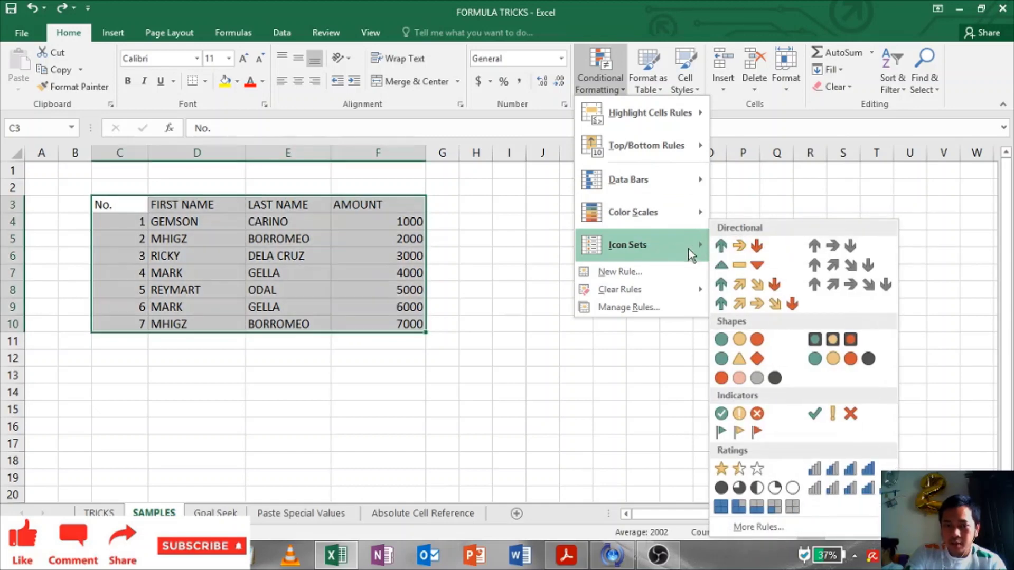
{"action": "mouse_move", "coordinate": [638, 113]}
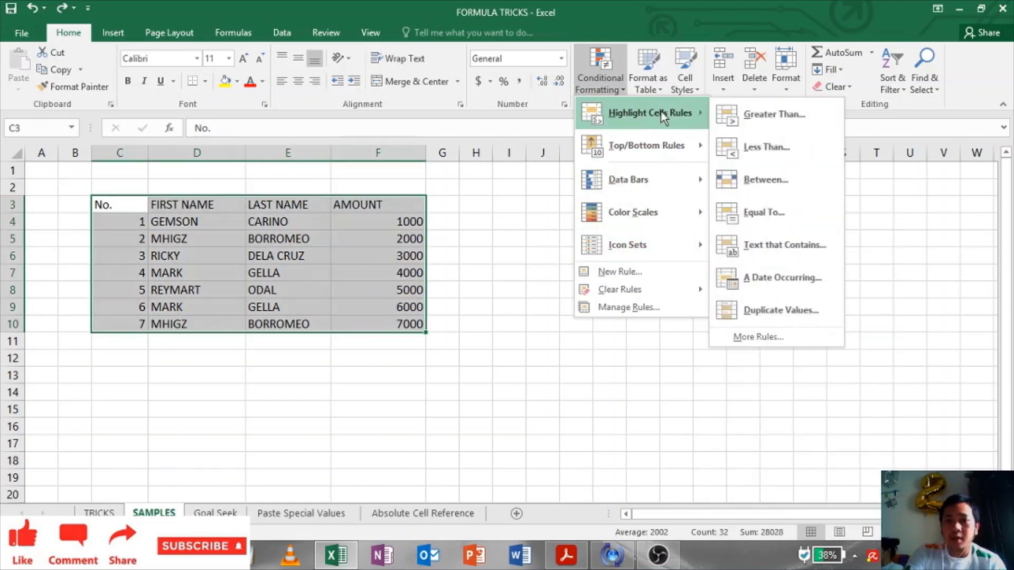
Step: Highlight duplicate values in the table, then try an Equal To 2000 light-red rule and cancel it
{"action": "left_click", "coordinate": [779, 312]}
{"action": "left_click", "coordinate": [725, 237]}
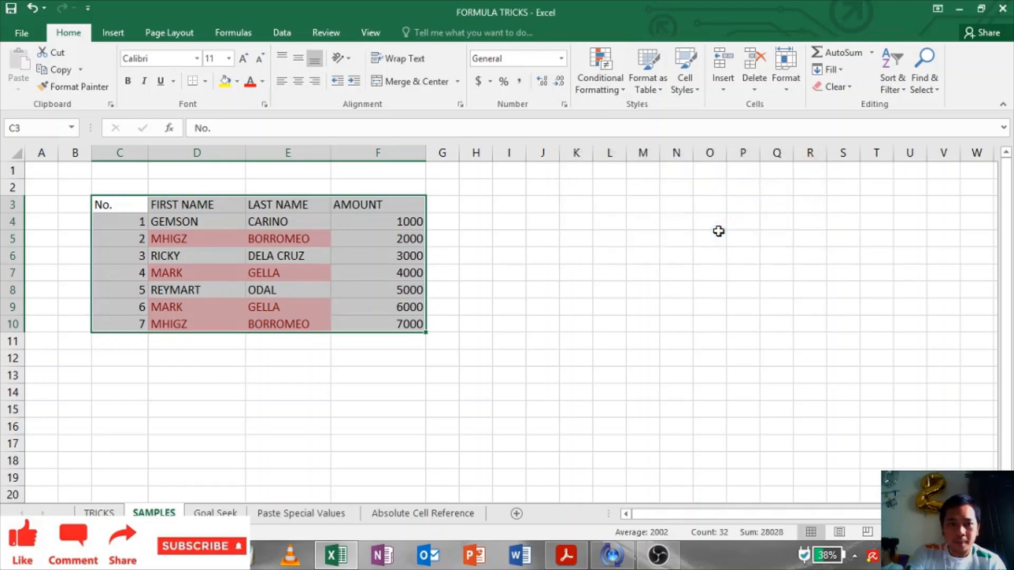
{"action": "left_click", "coordinate": [600, 74]}
{"action": "mouse_move", "coordinate": [607, 113]}
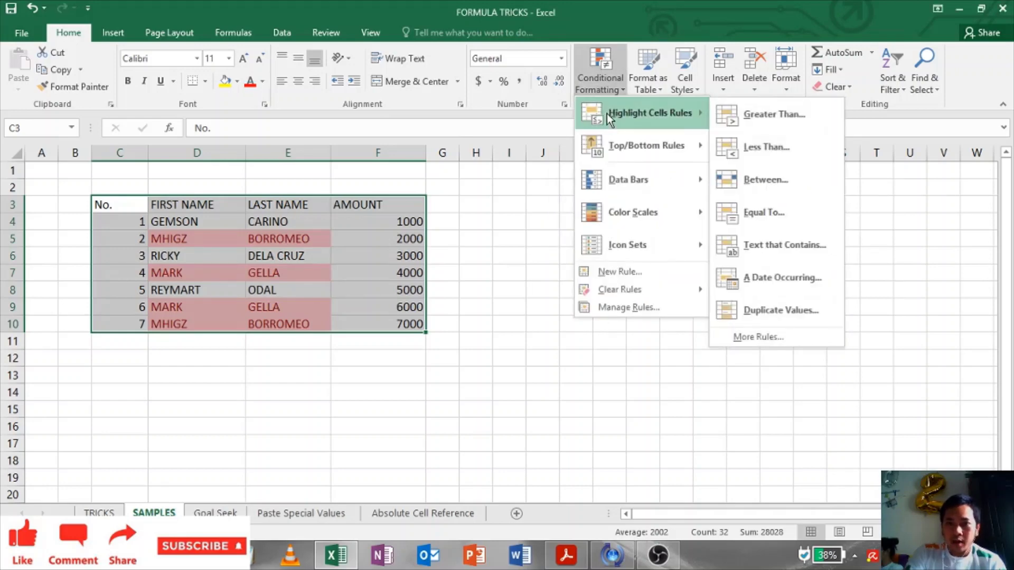
{"action": "left_click", "coordinate": [775, 215]}
{"action": "type", "text": "2000"}
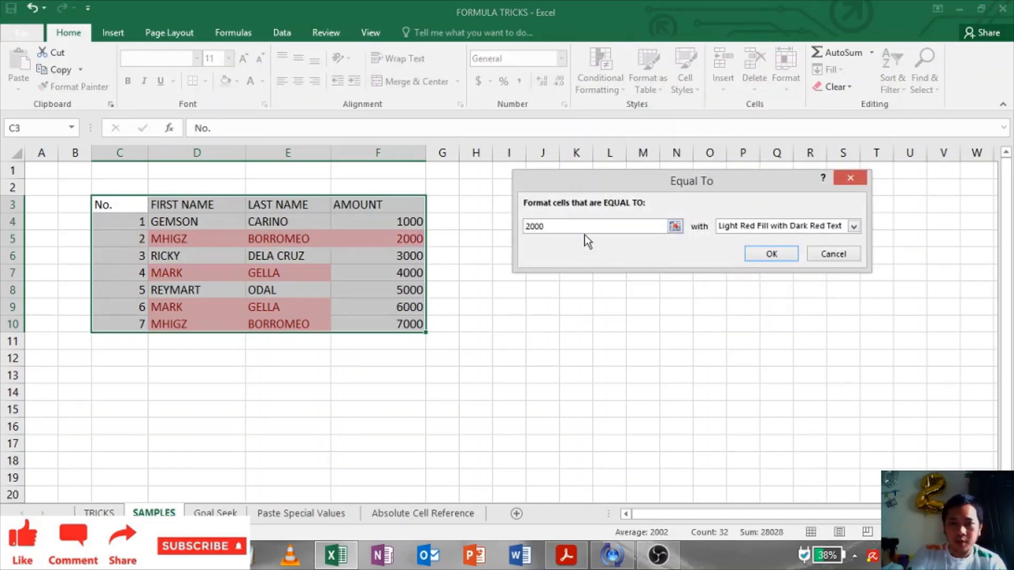
{"action": "left_click", "coordinate": [854, 226]}
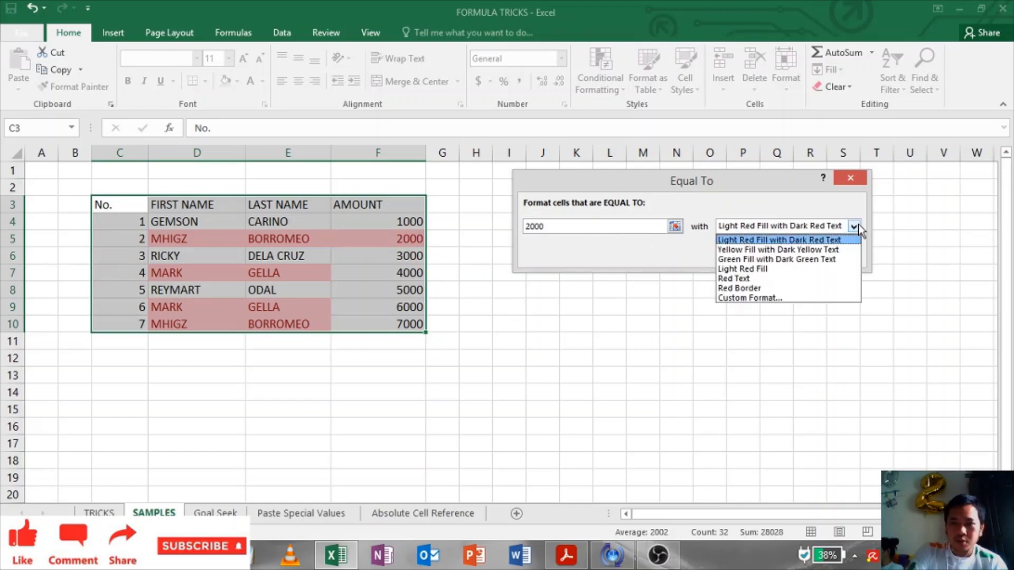
{"action": "left_click", "coordinate": [857, 227]}
{"action": "left_click", "coordinate": [851, 252]}
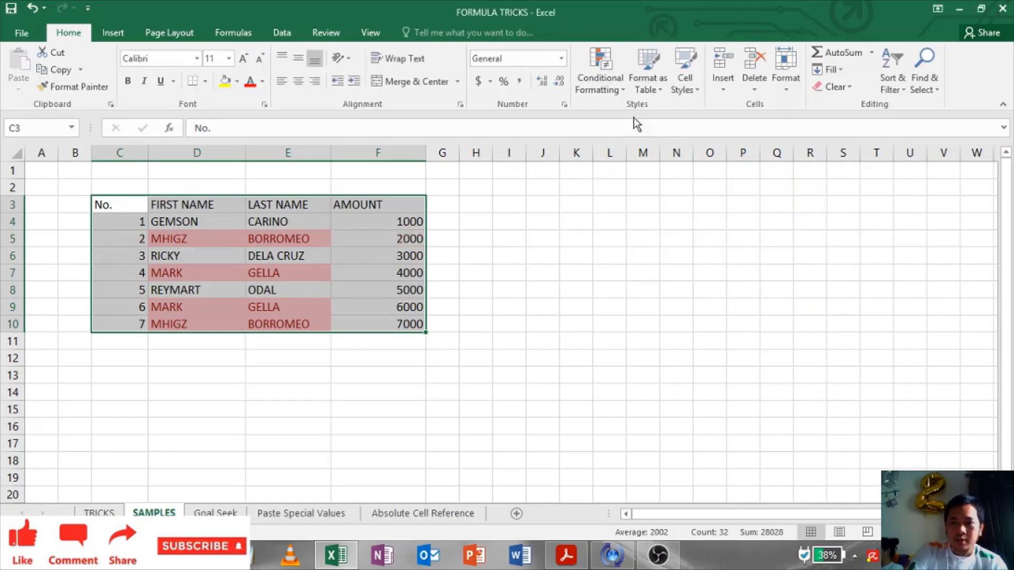
Step: Clear the conditional formatting rules from the selected table so the red highlighting disappears
{"action": "left_click", "coordinate": [602, 80]}
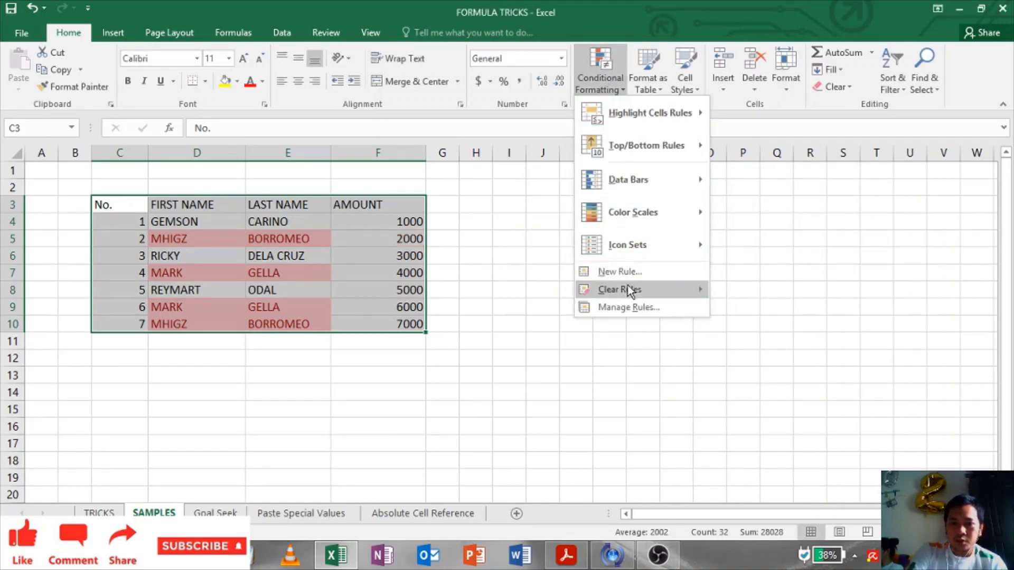
{"action": "mouse_move", "coordinate": [634, 291]}
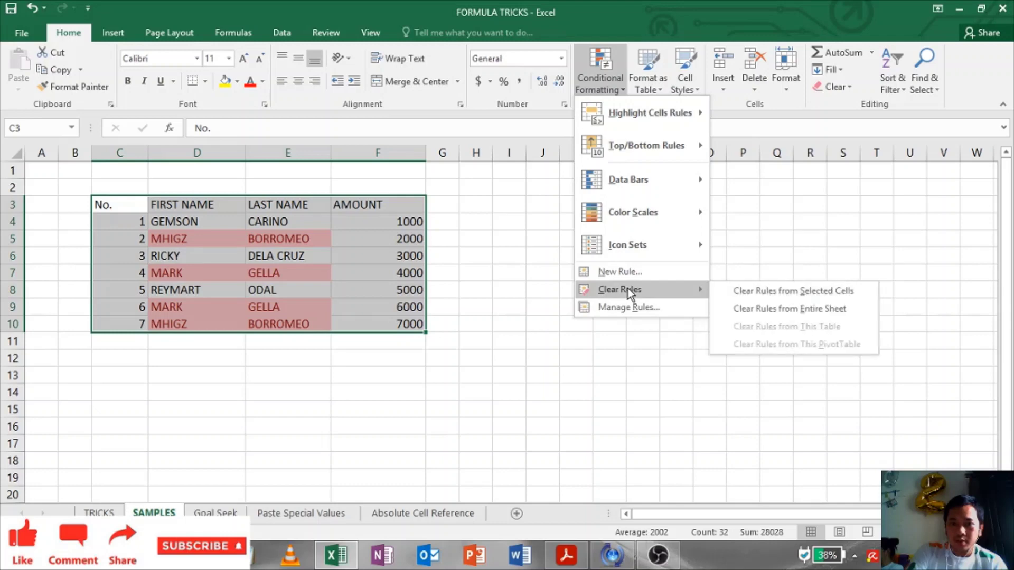
{"action": "left_click", "coordinate": [860, 293]}
{"action": "left_click", "coordinate": [438, 268]}
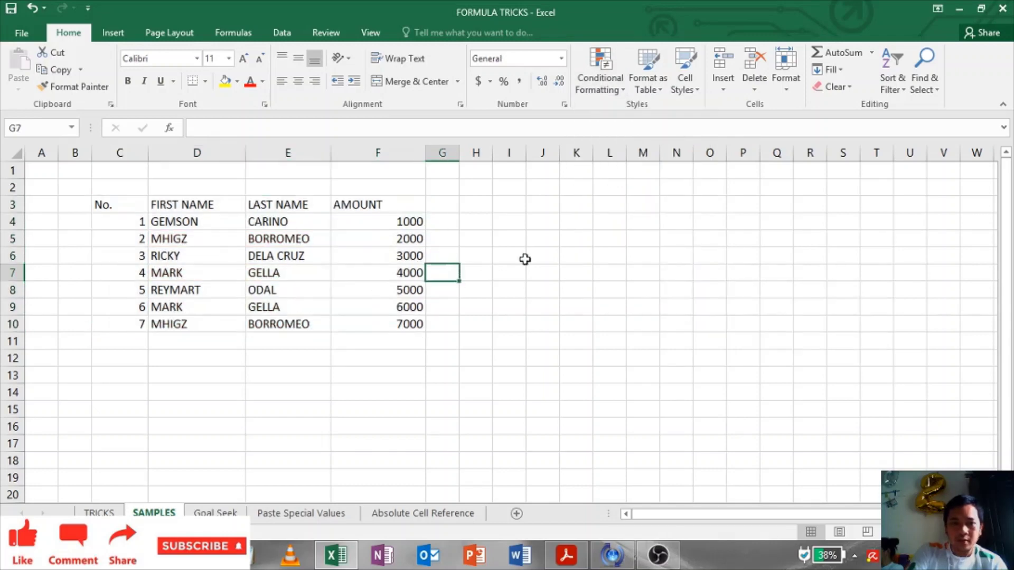
{"action": "left_click", "coordinate": [525, 259]}
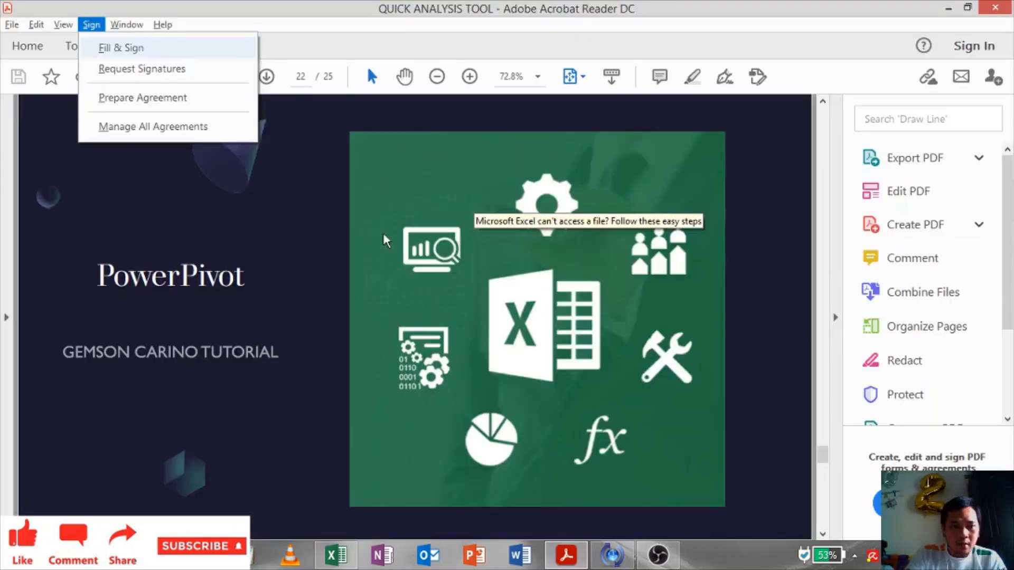
{"action": "left_click", "coordinate": [366, 64]}
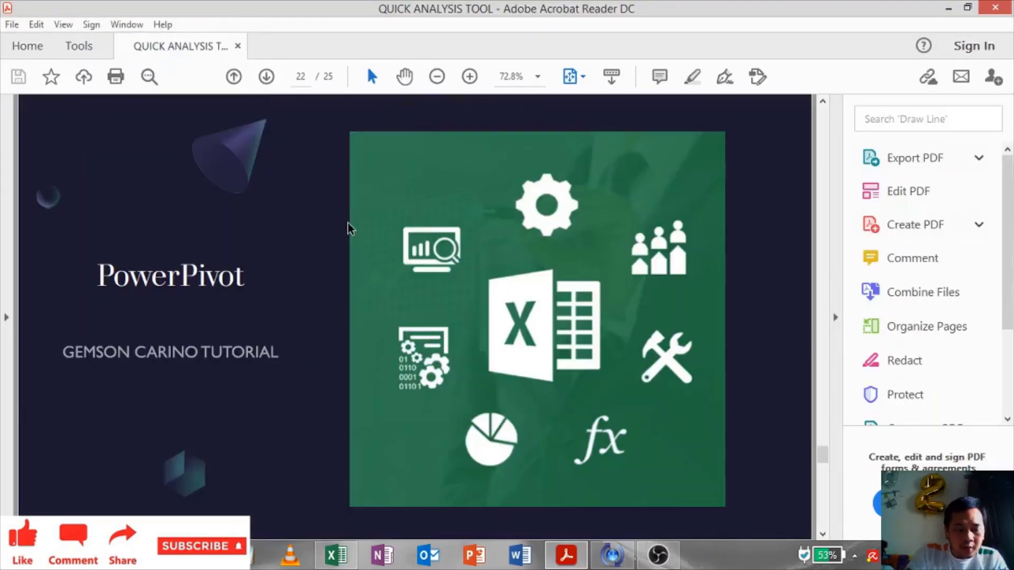
Step: Return to Excel and look over the 20-record names-and-areas list beside empty cells
{"action": "key", "text": "alt+Tab"}
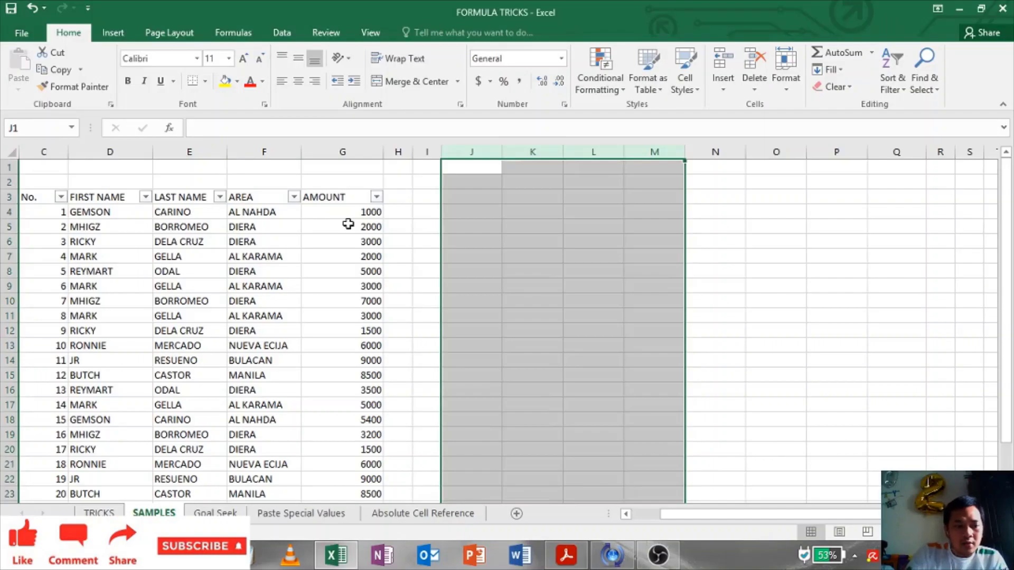
{"action": "left_click", "coordinate": [364, 301]}
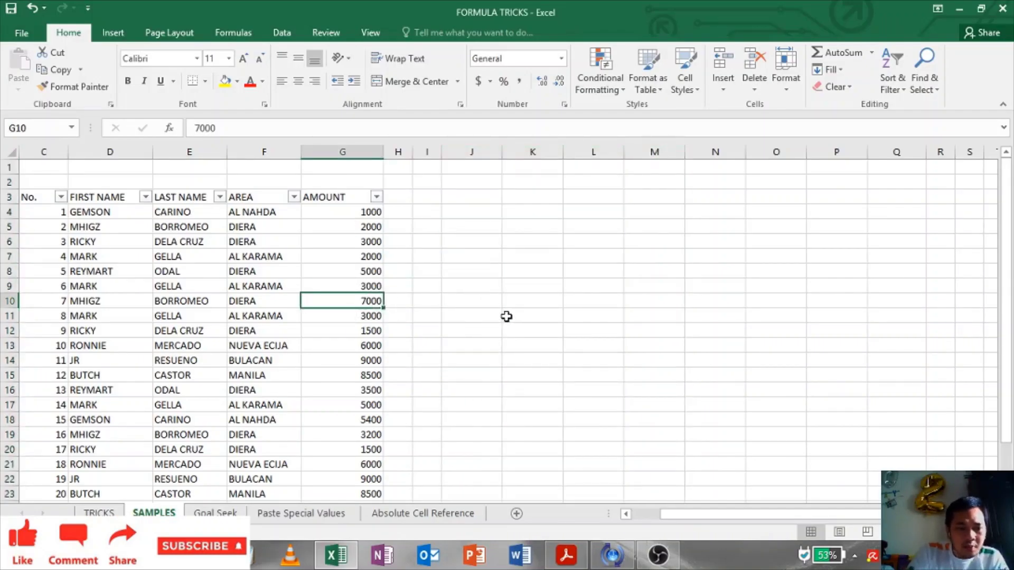
{"action": "left_click", "coordinate": [575, 269]}
{"action": "left_click", "coordinate": [584, 229]}
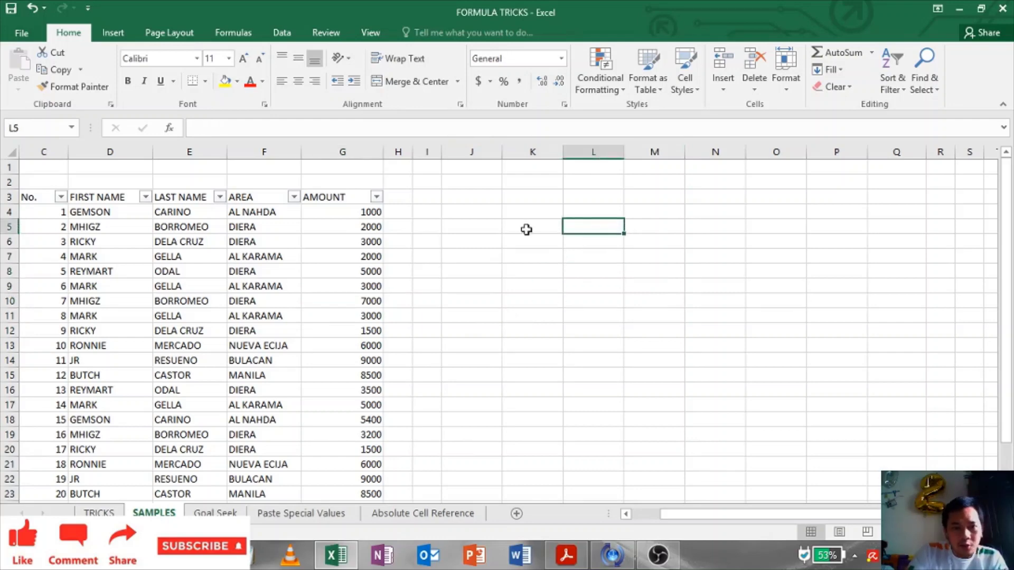
{"action": "left_click", "coordinate": [500, 221]}
{"action": "left_click", "coordinate": [476, 198]}
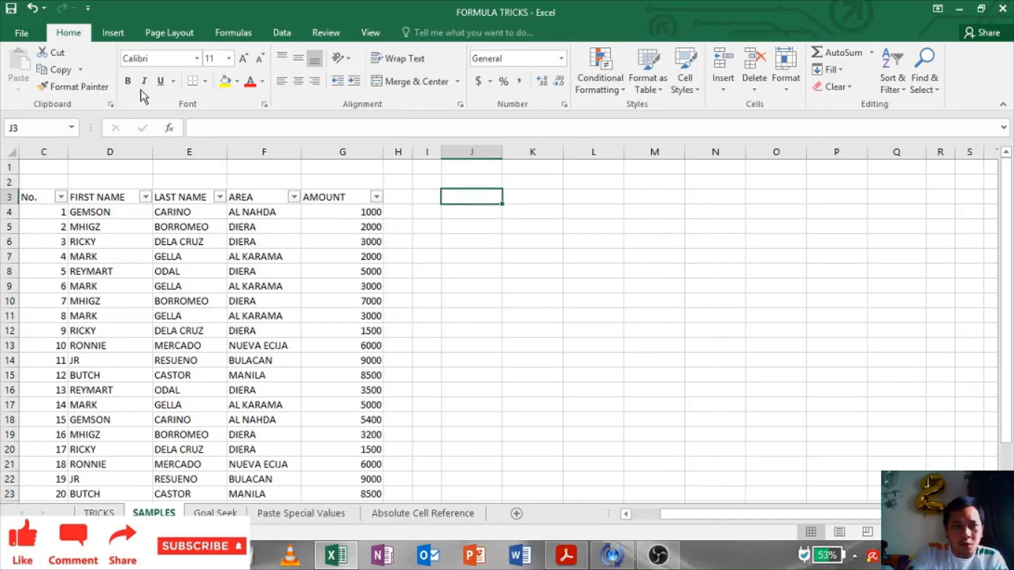
{"action": "left_click", "coordinate": [156, 339]}
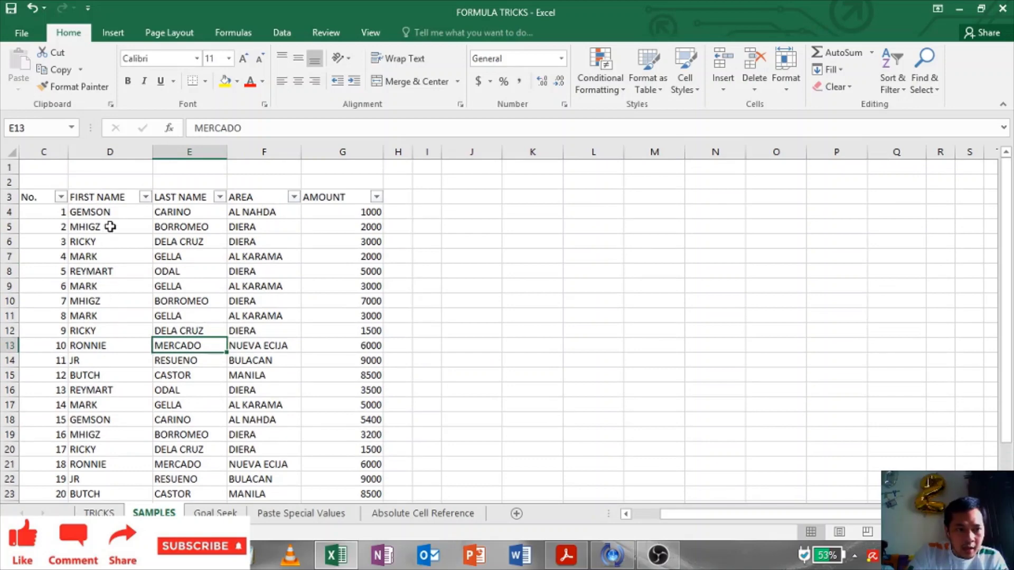
{"action": "left_click", "coordinate": [109, 227]}
{"action": "scroll", "coordinate": [120, 270], "scroll_direction": "down", "scroll_amount": 3}
{"action": "scroll", "coordinate": [260, 271], "scroll_direction": "up", "scroll_amount": 3}
{"action": "left_click", "coordinate": [369, 256]}
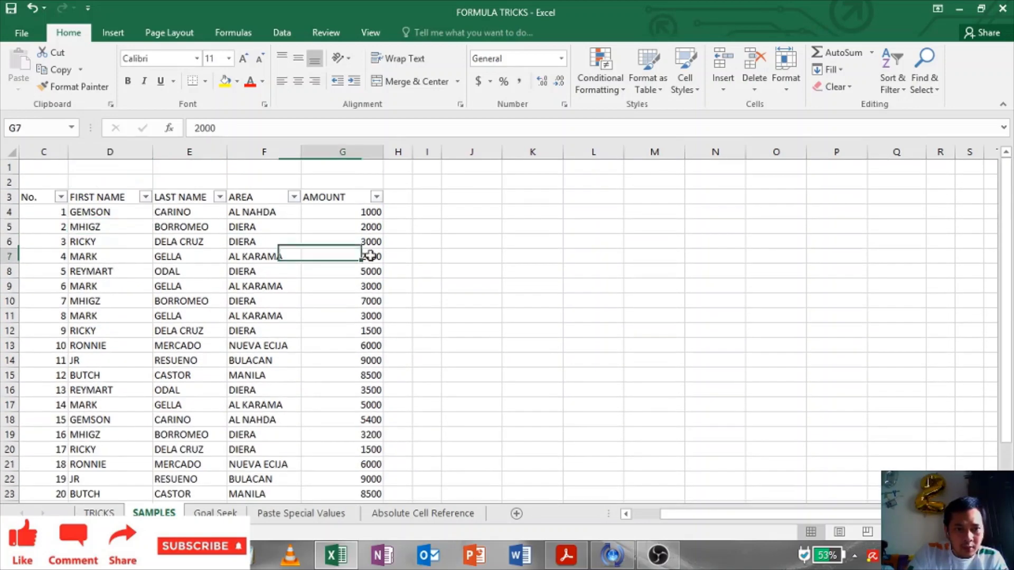
{"action": "left_click", "coordinate": [109, 212]}
{"action": "left_click", "coordinate": [150, 344]}
{"action": "scroll", "coordinate": [122, 414], "scroll_direction": "down", "scroll_amount": 2}
{"action": "scroll", "coordinate": [120, 330], "scroll_direction": "up", "scroll_amount": 2}
{"action": "left_click", "coordinate": [507, 259]}
Step: Start a PivotTable at J4 using source range C3:G23
{"action": "left_click", "coordinate": [477, 211]}
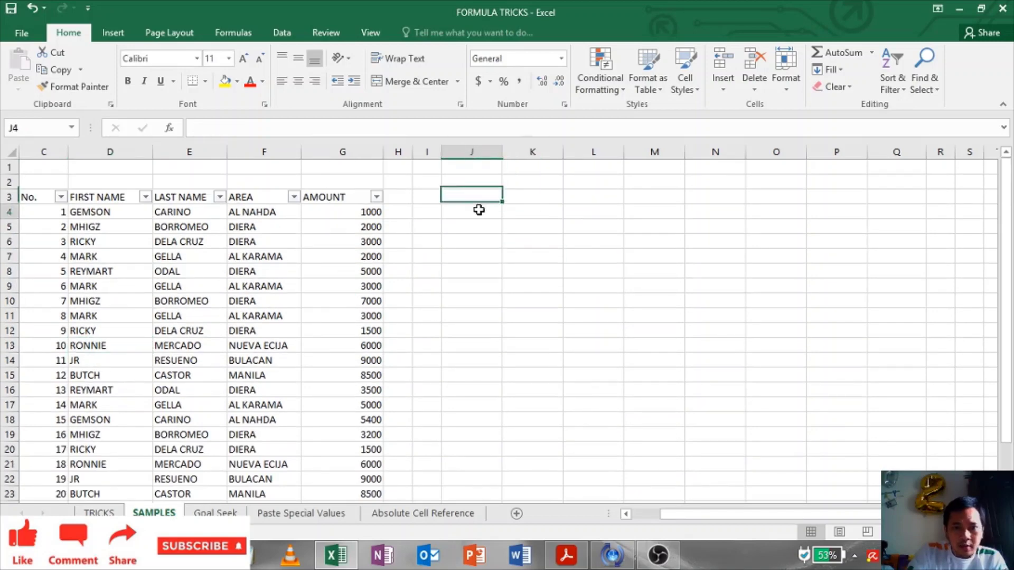
{"action": "left_click", "coordinate": [114, 32]}
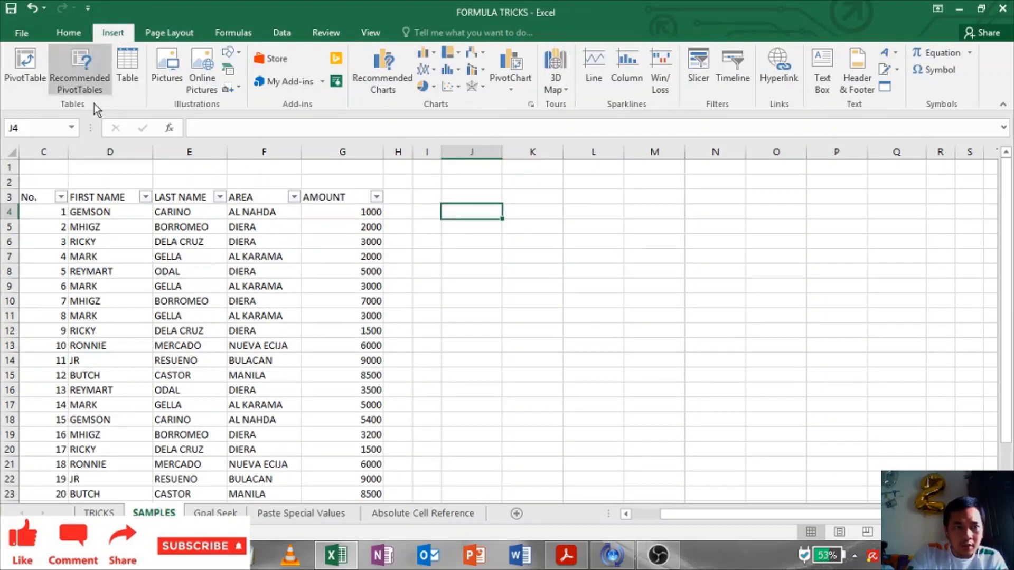
{"action": "left_click", "coordinate": [41, 69]}
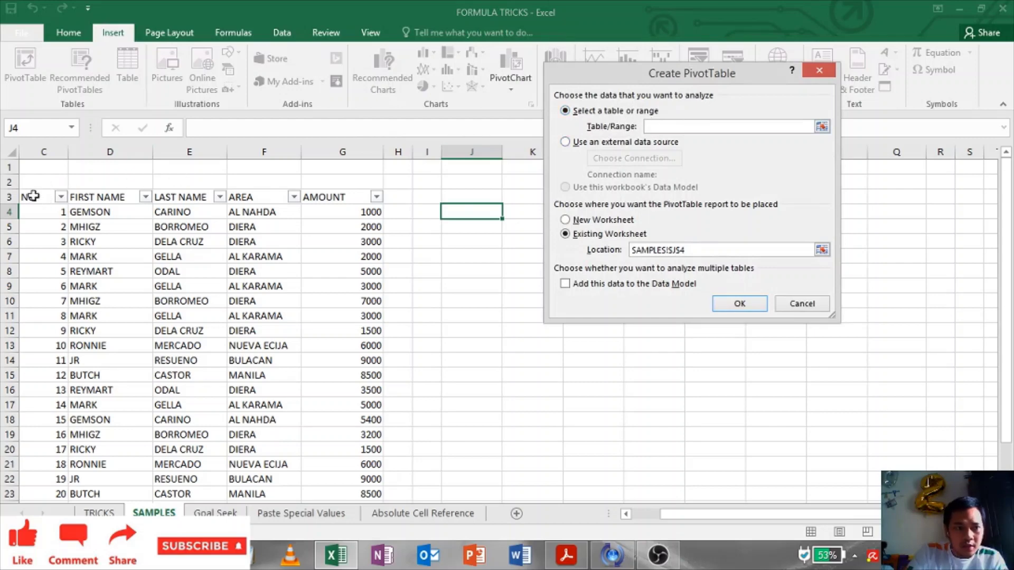
{"action": "left_click_drag", "start_coordinate": [32, 195], "coordinate": [344, 449]}
Step: Create the pivot summing AMOUNT, with AREA, FIRST NAME and LAST NAME as row fields
{"action": "left_click", "coordinate": [738, 306]}
{"action": "scroll", "coordinate": [778, 286], "scroll_direction": "up", "scroll_amount": 1}
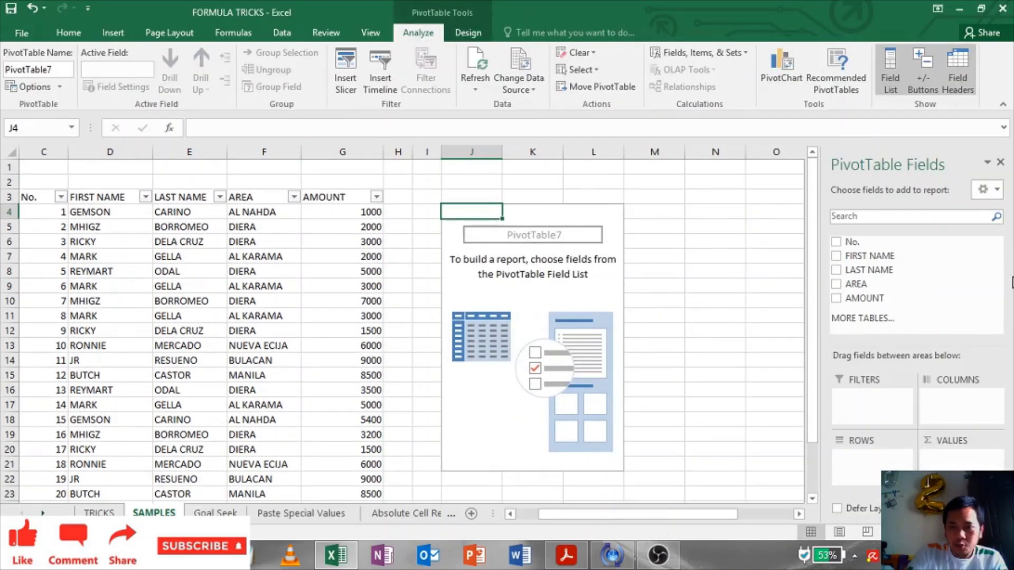
{"action": "left_click_drag", "start_coordinate": [879, 298], "coordinate": [992, 450]}
{"action": "left_click_drag", "start_coordinate": [912, 284], "coordinate": [866, 467]}
{"action": "left_click_drag", "start_coordinate": [877, 256], "coordinate": [874, 474]}
{"action": "left_click", "coordinate": [836, 270]}
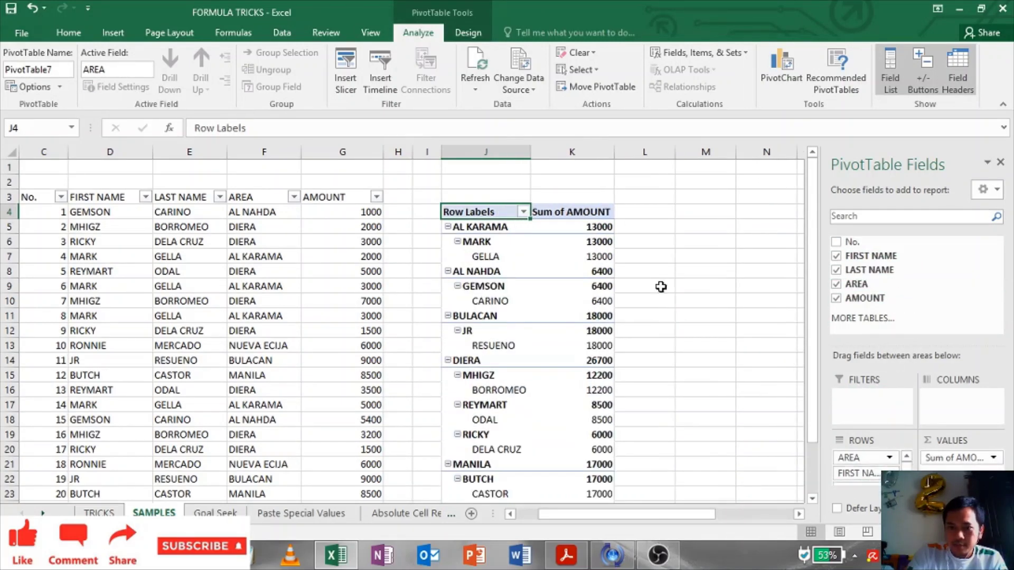
Step: Widen pivot columns J and K so the labels and totals fit
{"action": "left_click", "coordinate": [661, 287]}
{"action": "scroll", "coordinate": [661, 301], "scroll_direction": "down", "scroll_amount": 5}
{"action": "scroll", "coordinate": [663, 302], "scroll_direction": "up", "scroll_amount": 6}
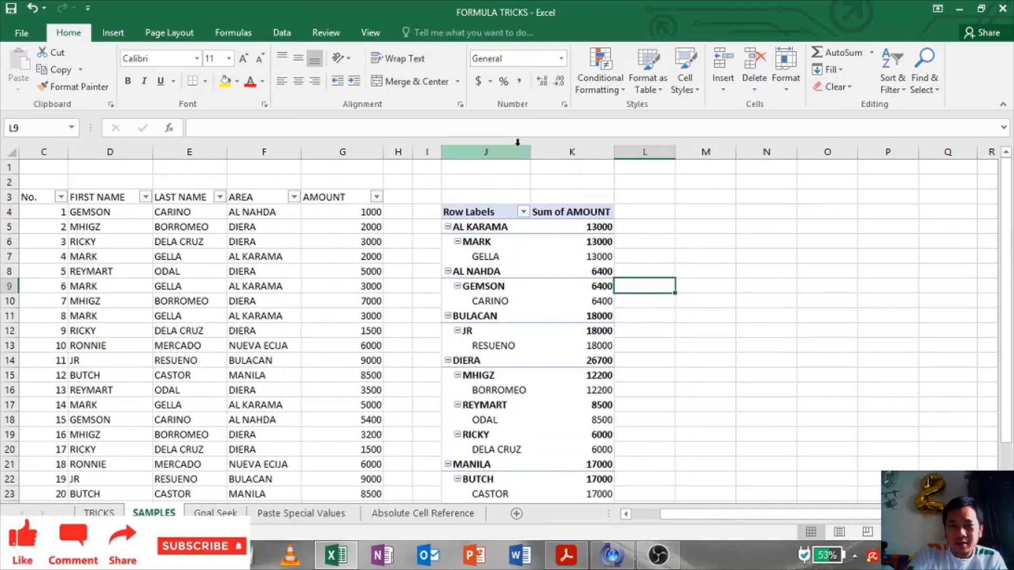
{"action": "left_click_drag", "start_coordinate": [530, 151], "coordinate": [558, 151]}
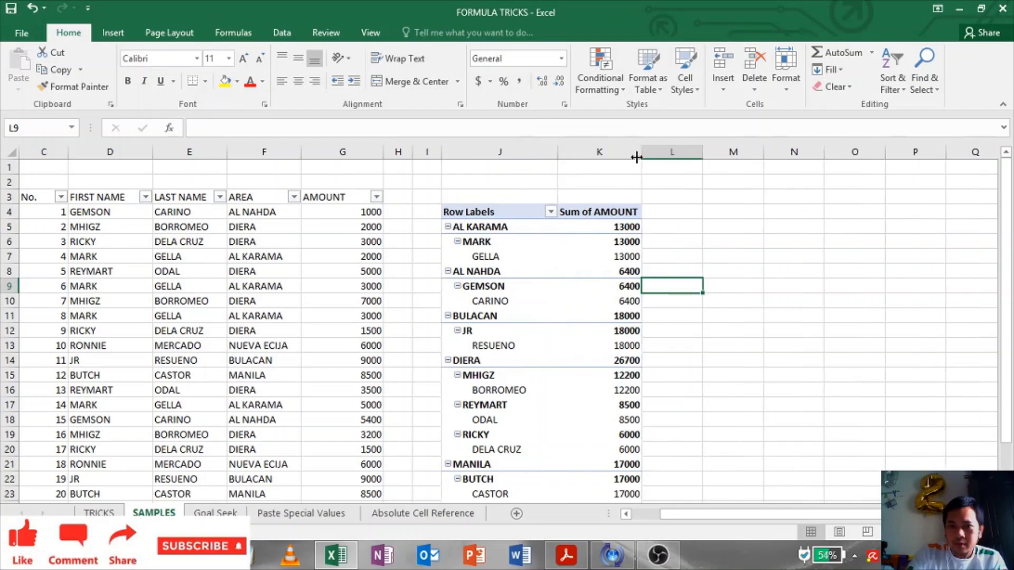
{"action": "left_click_drag", "start_coordinate": [641, 155], "coordinate": [680, 154]}
{"action": "left_click", "coordinate": [811, 285]}
{"action": "scroll", "coordinate": [540, 366], "scroll_direction": "down", "scroll_amount": 3}
{"action": "left_click", "coordinate": [525, 315]}
{"action": "scroll", "coordinate": [521, 317], "scroll_direction": "up", "scroll_amount": 3}
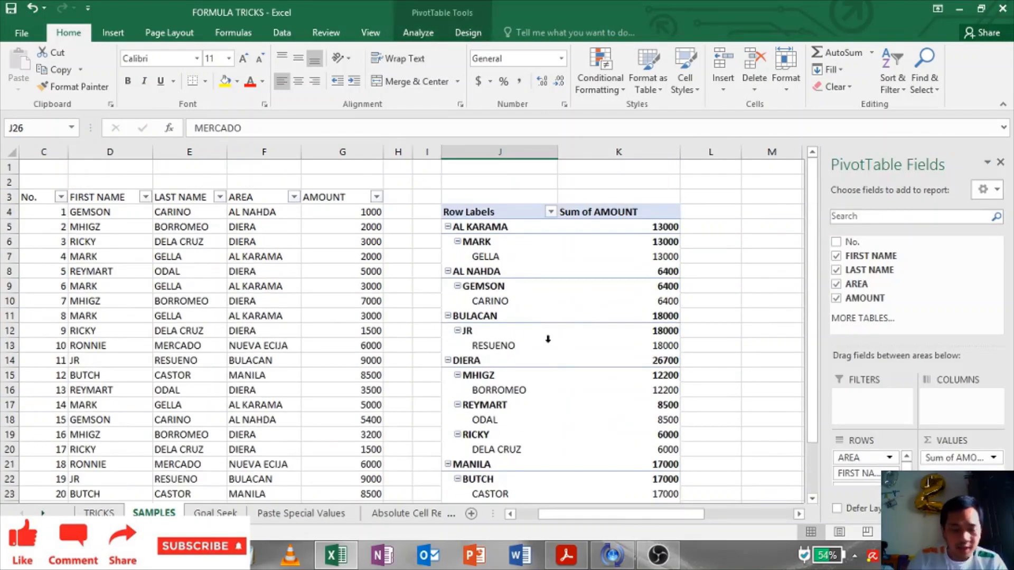
Step: Select the whole pivot and switch its report layout to Tabular Form
{"action": "key", "text": "ctrl+Up"}
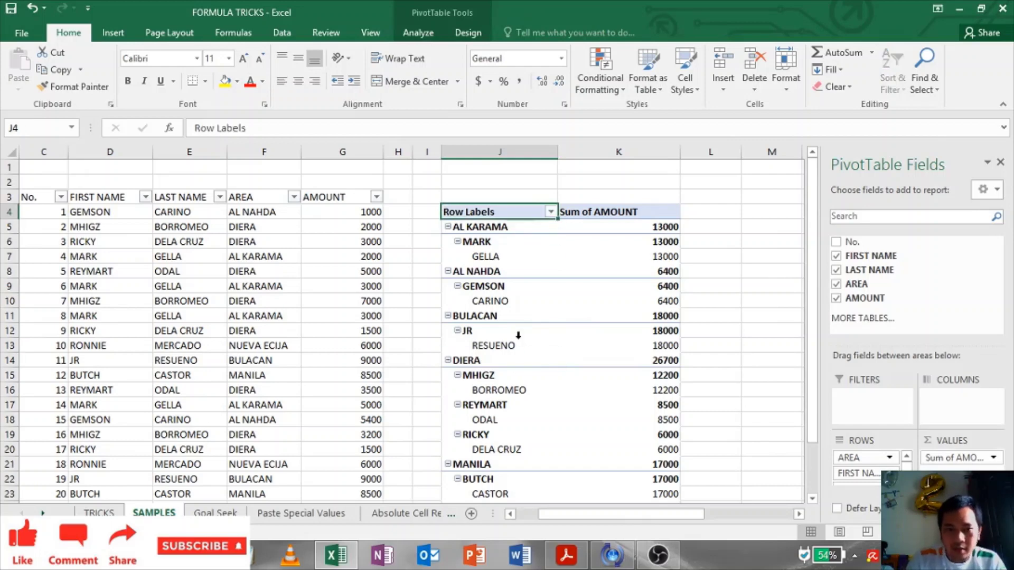
{"action": "key", "text": "shift+Right"}
{"action": "key", "text": "ctrl+shift+Down"}
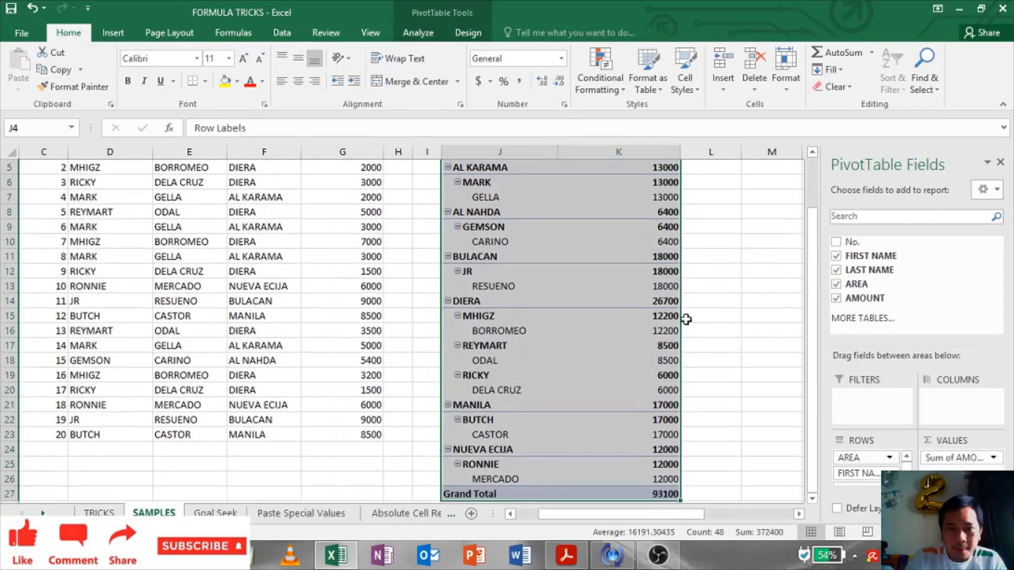
{"action": "left_click", "coordinate": [468, 32]}
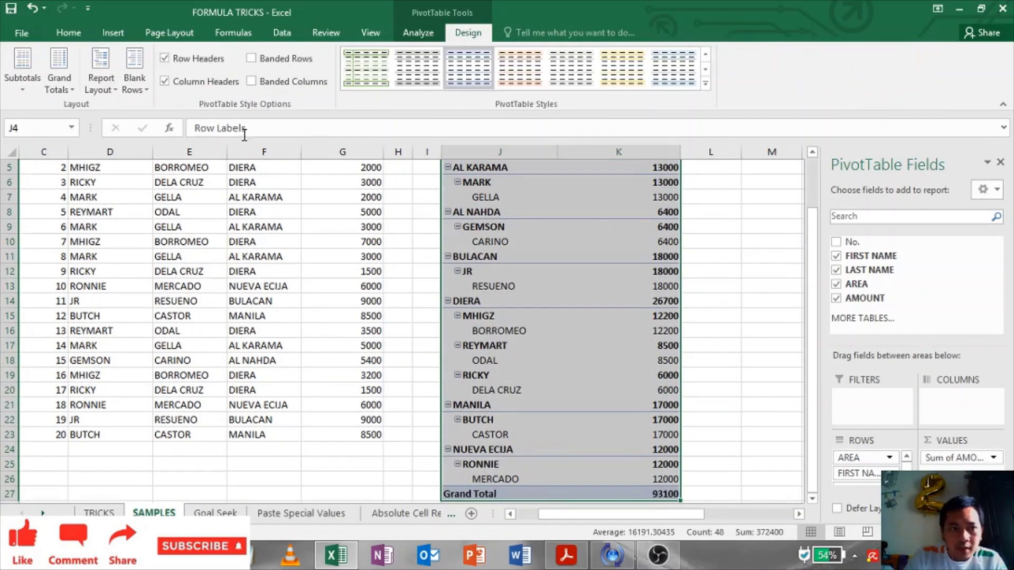
{"action": "left_click", "coordinate": [108, 89]}
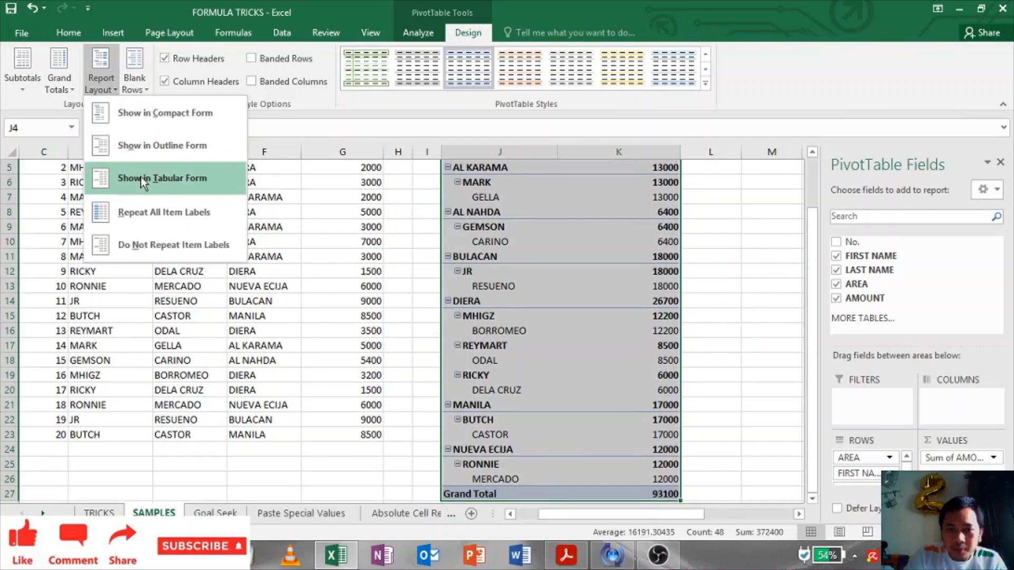
{"action": "left_click", "coordinate": [140, 176]}
{"action": "scroll", "coordinate": [414, 263], "scroll_direction": "up", "scroll_amount": 2}
{"action": "scroll", "coordinate": [414, 263], "scroll_direction": "down", "scroll_amount": 1}
{"action": "scroll", "coordinate": [413, 263], "scroll_direction": "up", "scroll_amount": 1}
Step: Repeat all item labels and hide all subtotal rows in the pivot
{"action": "left_click", "coordinate": [102, 80]}
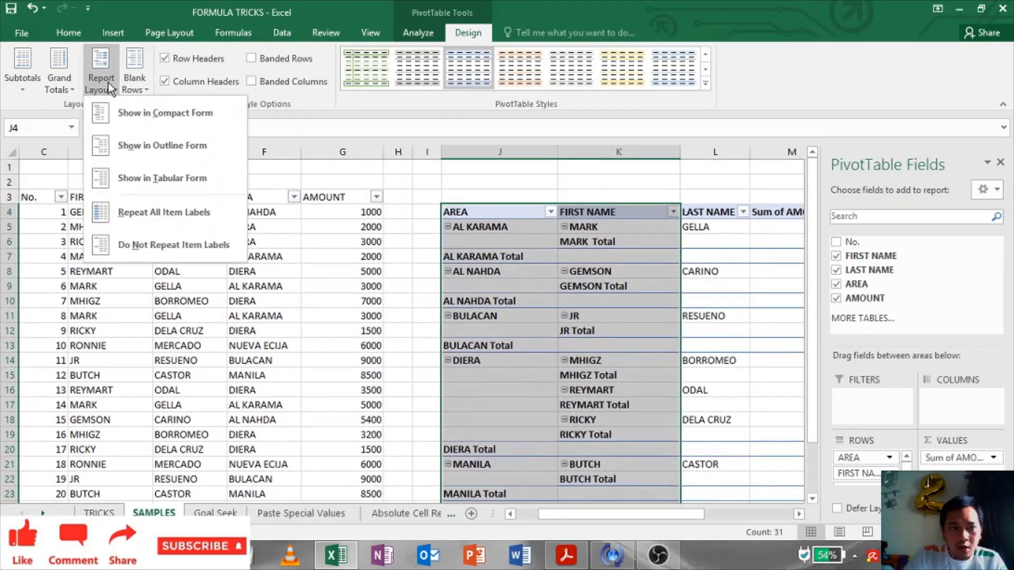
{"action": "left_click", "coordinate": [145, 224]}
{"action": "scroll", "coordinate": [517, 302], "scroll_direction": "down", "scroll_amount": 2}
{"action": "scroll", "coordinate": [367, 226], "scroll_direction": "up", "scroll_amount": 2}
{"action": "left_click", "coordinate": [61, 89]}
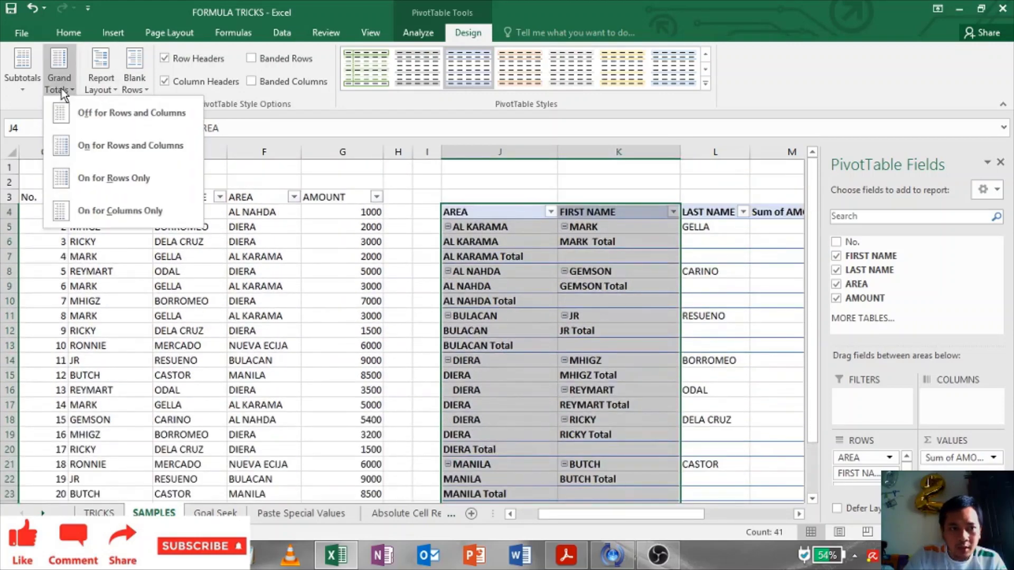
{"action": "left_click", "coordinate": [30, 89]}
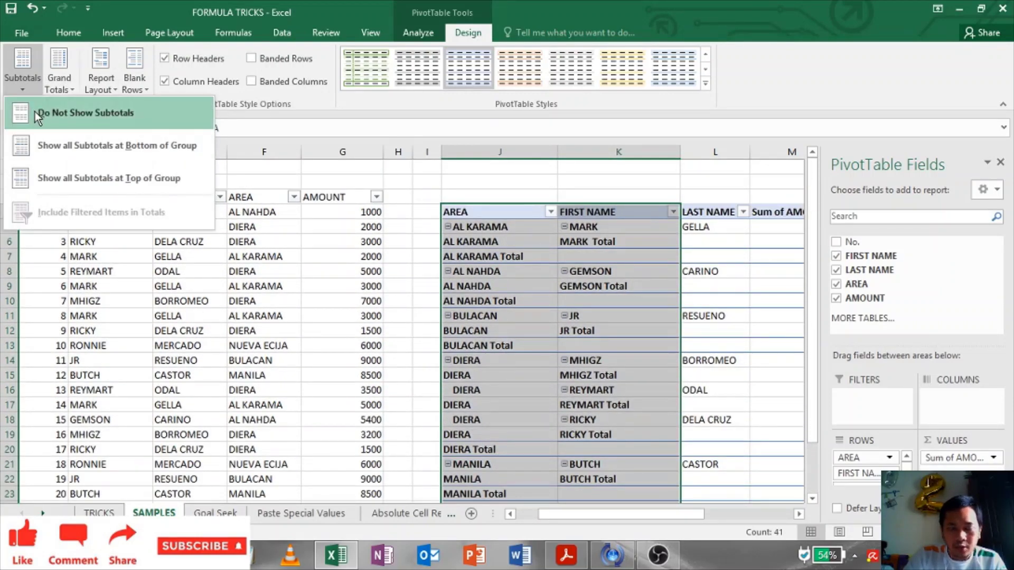
{"action": "left_click", "coordinate": [34, 112]}
{"action": "left_click", "coordinate": [484, 316]}
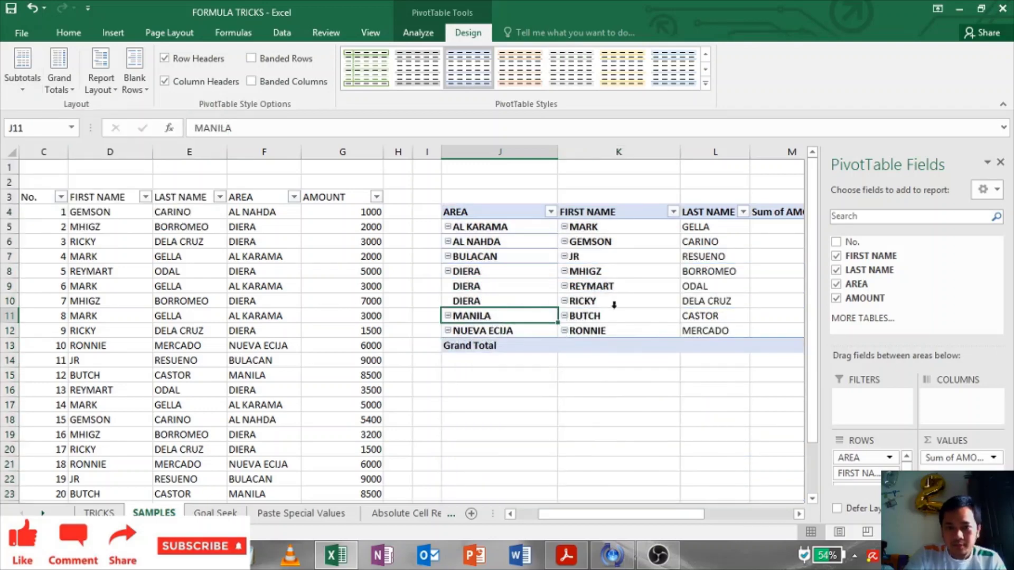
Step: Select the pivot's AREA items and a last-name cell to review the current row order
{"action": "scroll", "coordinate": [628, 305], "scroll_direction": "down", "scroll_amount": 1}
{"action": "mouse_move", "coordinate": [643, 520]}
{"action": "left_mouse_down"}
{"action": "mouse_move", "coordinate": [664, 527]}
{"action": "mouse_move", "coordinate": [653, 524]}
{"action": "left_mouse_up"}
{"action": "scroll", "coordinate": [648, 357], "scroll_direction": "up", "scroll_amount": 1}
{"action": "left_click", "coordinate": [707, 301]}
{"action": "key", "text": "Right"}
{"action": "left_click", "coordinate": [420, 257]}
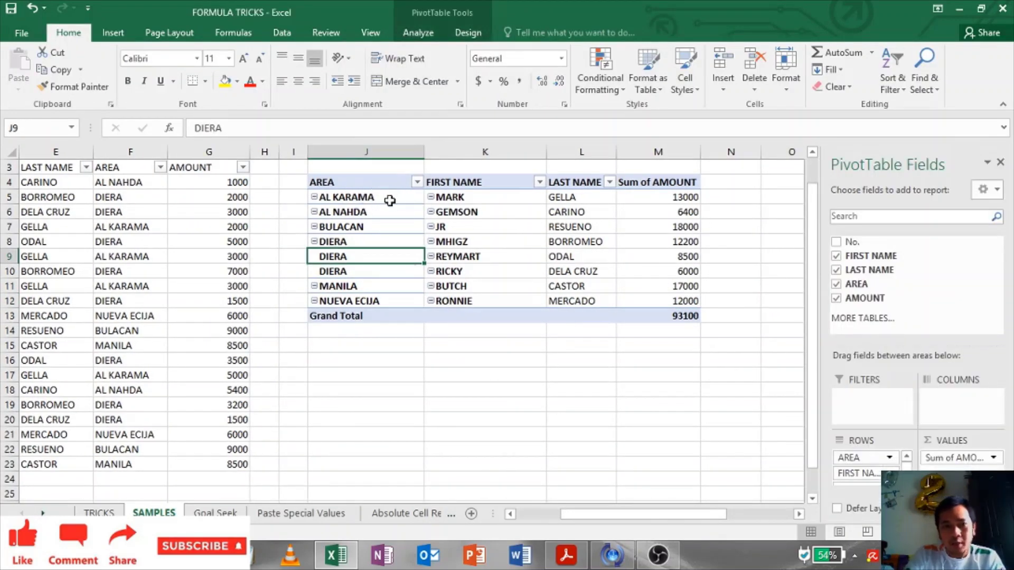
{"action": "left_click", "coordinate": [365, 191]}
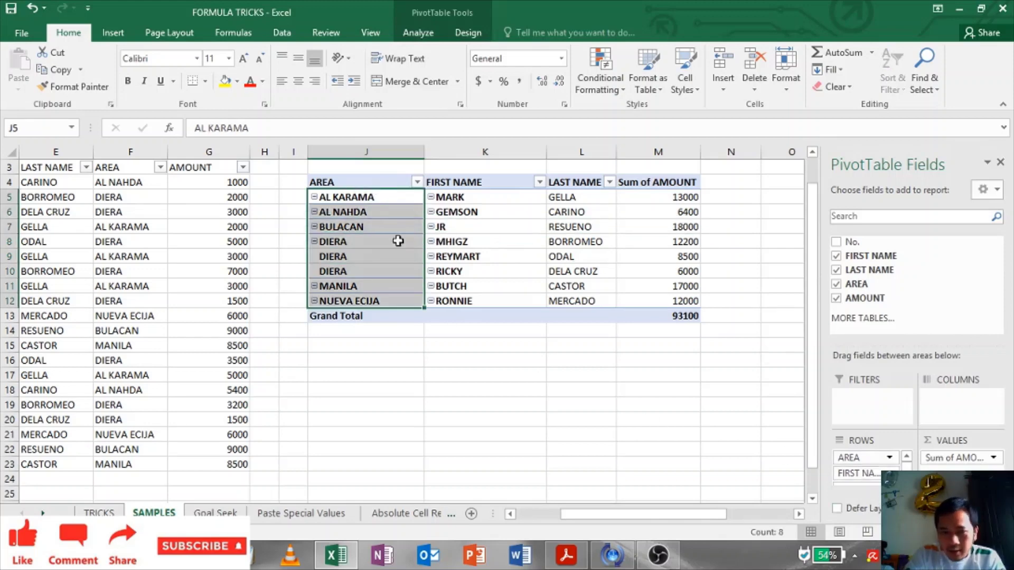
{"action": "left_click", "coordinate": [490, 213]}
{"action": "left_click", "coordinate": [573, 201]}
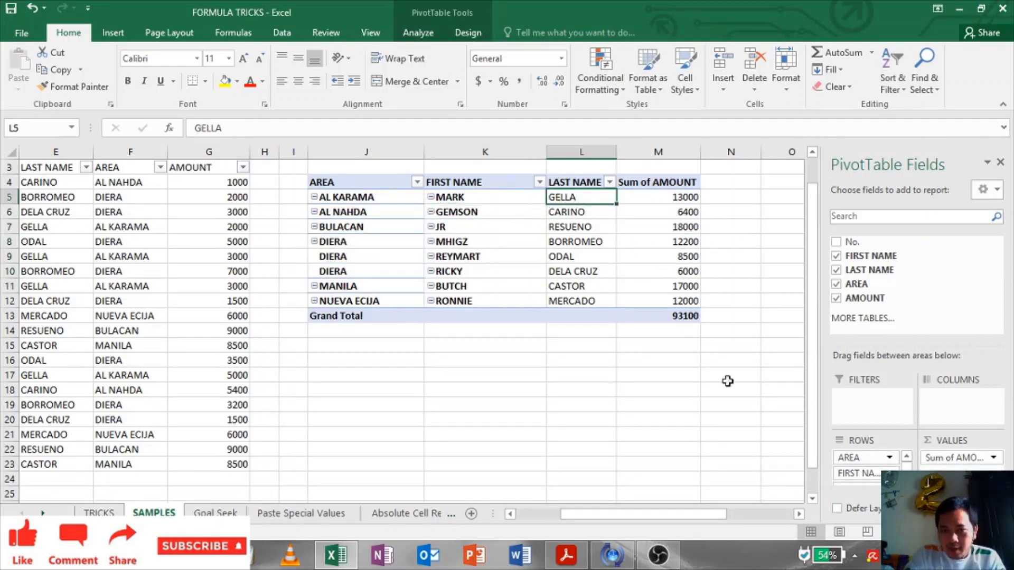
{"action": "scroll", "coordinate": [877, 482], "scroll_direction": "down", "scroll_amount": 3}
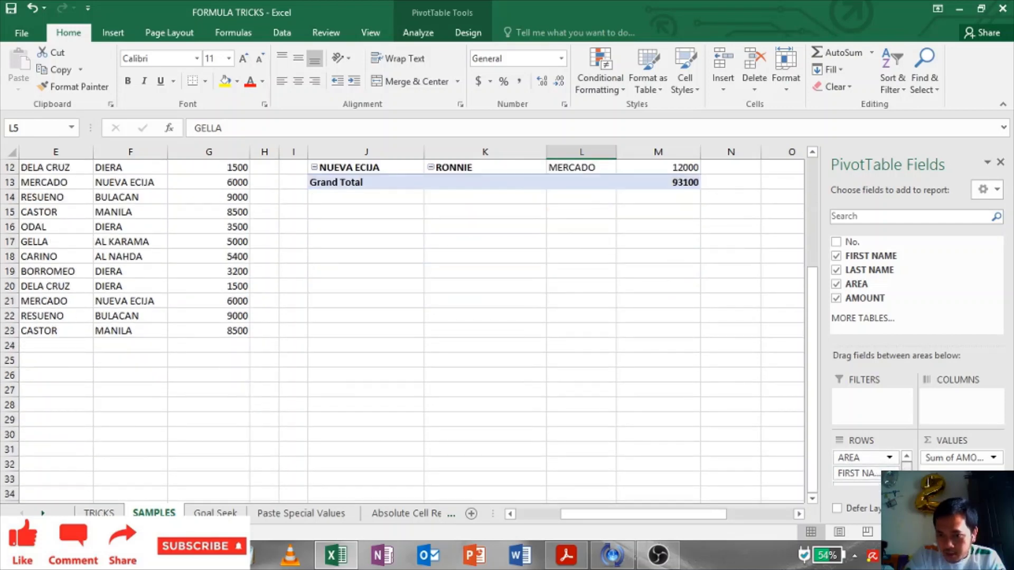
{"action": "scroll", "coordinate": [867, 468], "scroll_direction": "down", "scroll_amount": 1}
Step: Move LAST NAME to the top of the pivot's row fields
{"action": "left_click", "coordinate": [861, 478]}
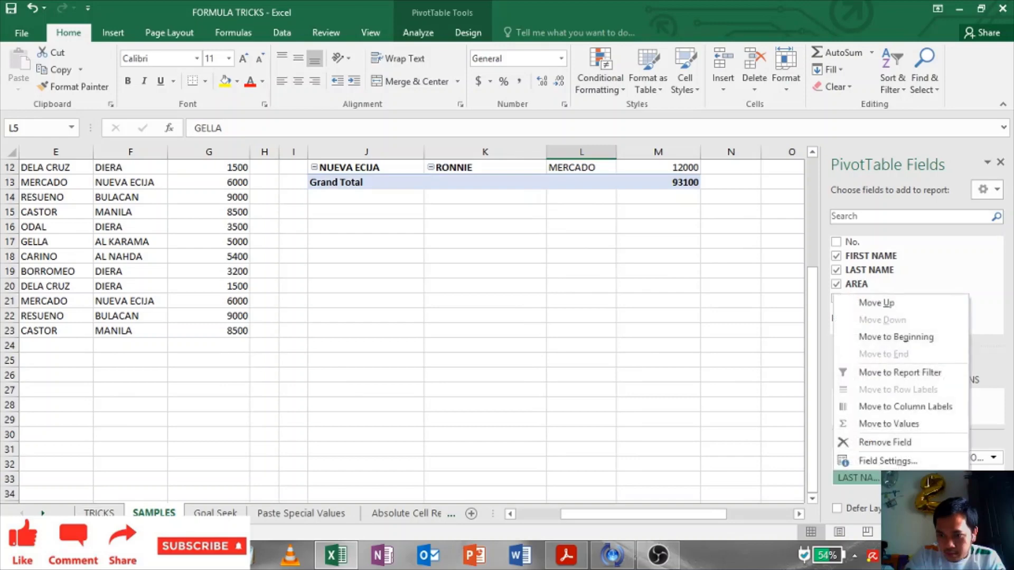
{"action": "left_click", "coordinate": [902, 303]}
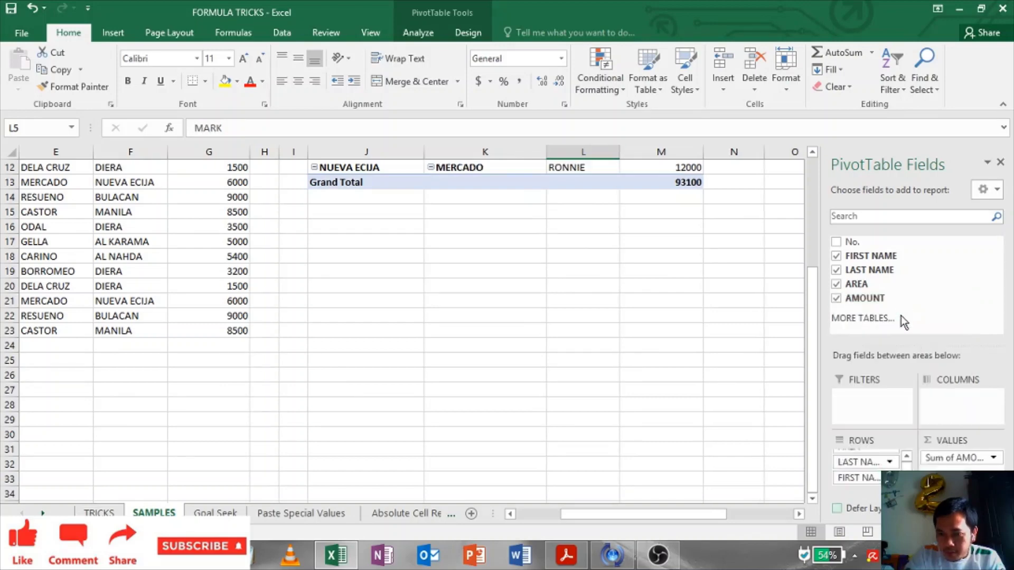
{"action": "left_click", "coordinate": [891, 462]}
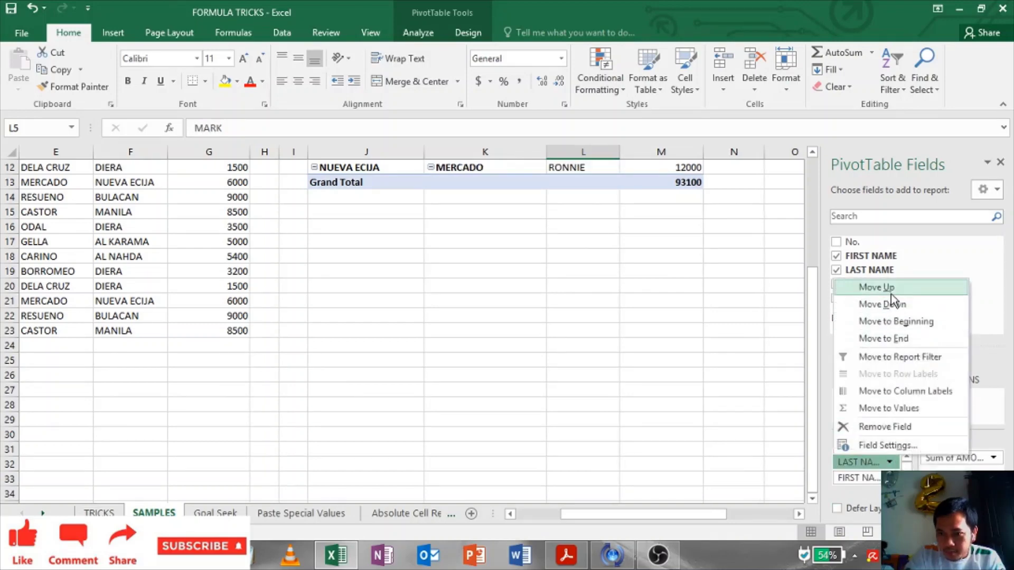
{"action": "left_click", "coordinate": [892, 294]}
{"action": "left_click", "coordinate": [430, 315]}
{"action": "scroll", "coordinate": [431, 314], "scroll_direction": "up", "scroll_amount": 4}
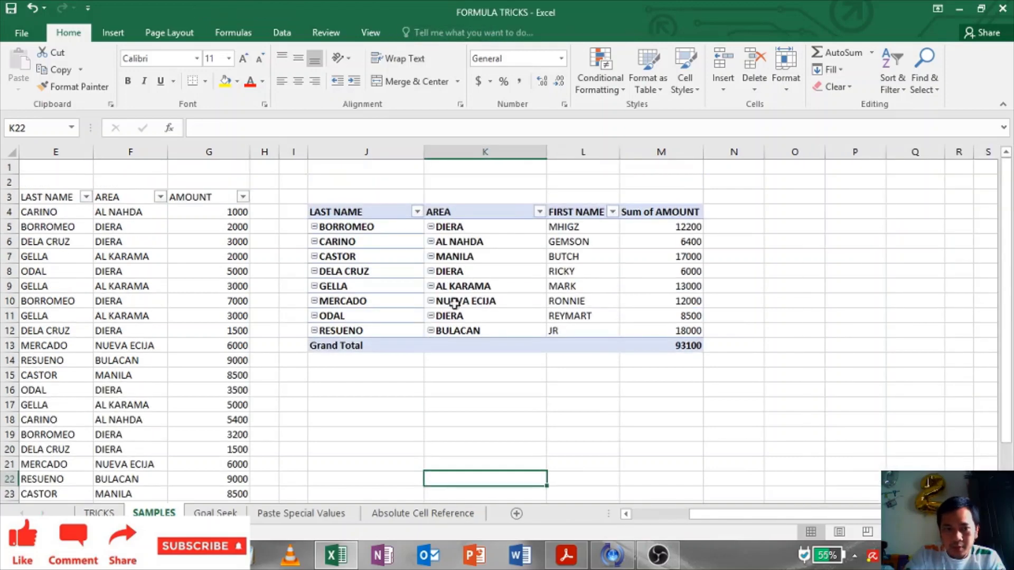
{"action": "left_click", "coordinate": [470, 288]}
{"action": "key", "text": "ctrl+space"}
{"action": "left_click", "coordinate": [689, 286]}
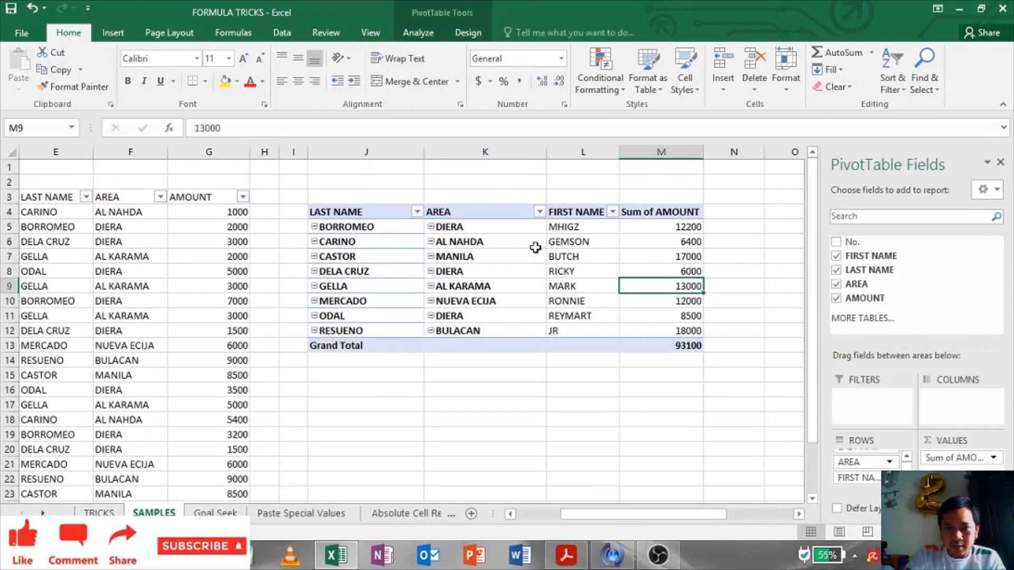
{"action": "left_click", "coordinate": [485, 243]}
Step: Move FIRST NAME above AREA so rows run last name, first name, area
{"action": "left_click_drag", "start_coordinate": [856, 478], "coordinate": [834, 468]}
{"action": "left_click", "coordinate": [661, 272]}
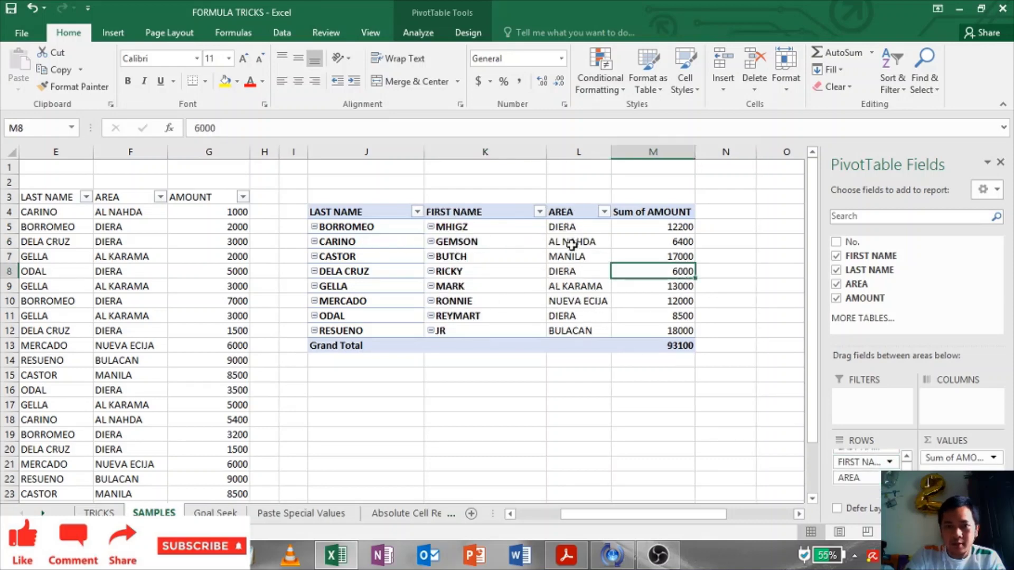
{"action": "scroll", "coordinate": [505, 359], "scroll_direction": "down", "scroll_amount": 3}
{"action": "scroll", "coordinate": [528, 354], "scroll_direction": "up", "scroll_amount": 3}
{"action": "left_click", "coordinate": [370, 257]}
{"action": "left_click", "coordinate": [363, 207]}
{"action": "left_click_drag", "start_coordinate": [362, 207], "coordinate": [686, 346]}
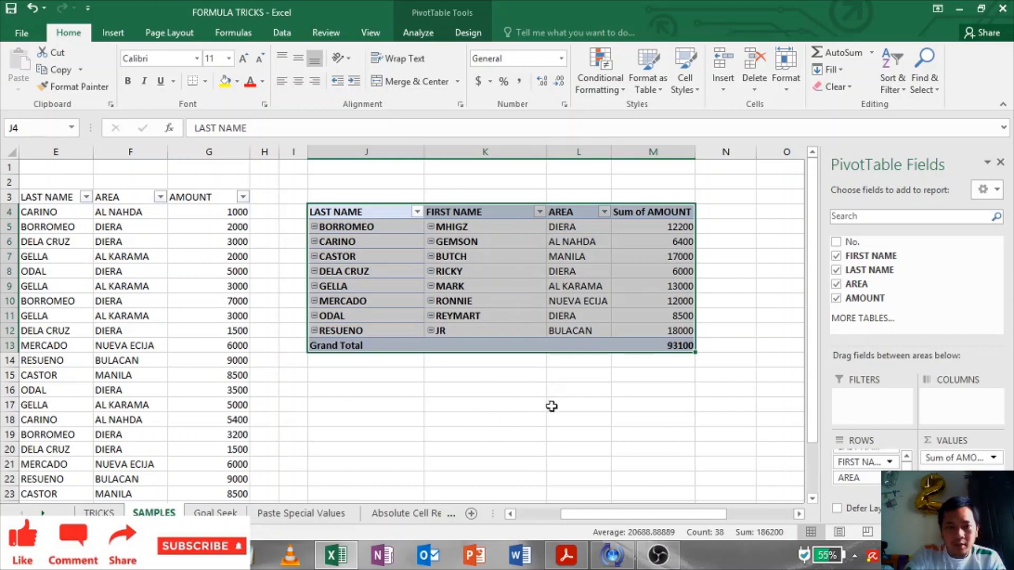
{"action": "left_click", "coordinate": [607, 390]}
{"action": "left_click", "coordinate": [613, 272]}
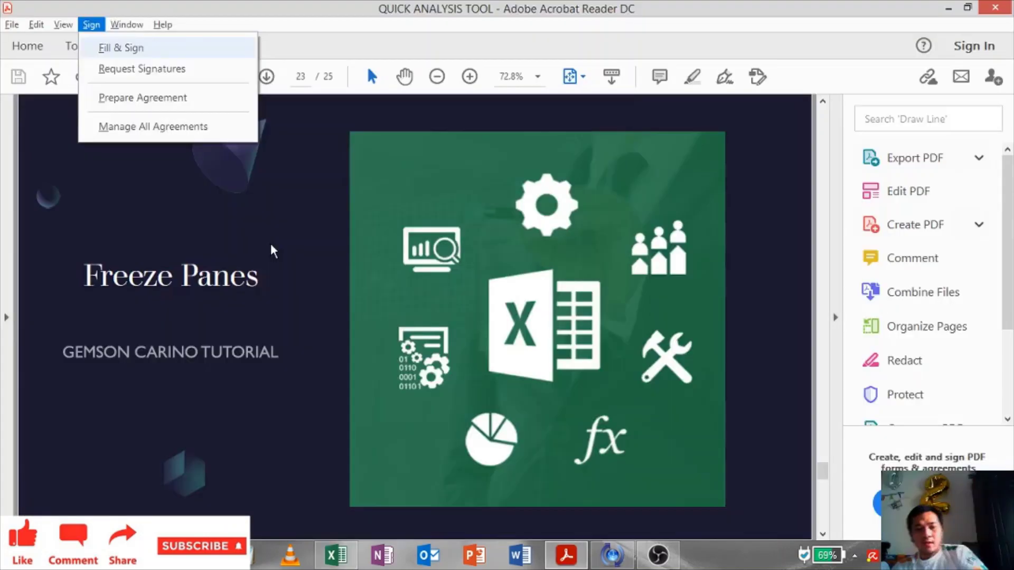
{"action": "left_click", "coordinate": [266, 250]}
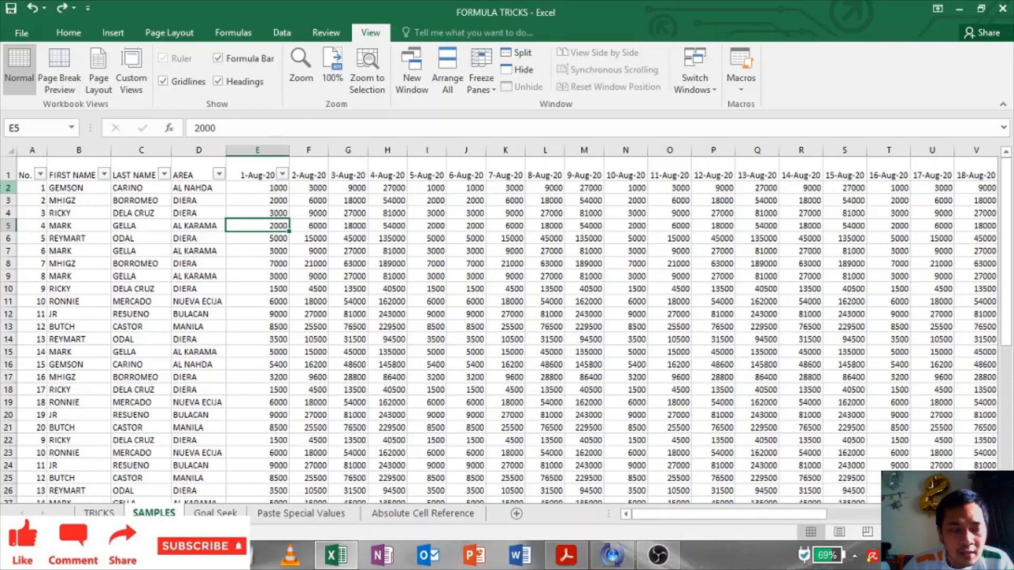
Step: Select the whole large sheet and scroll across its daily amount columns from 1-Aug-20 to 18-Aug-20
{"action": "left_click", "coordinate": [7, 149]}
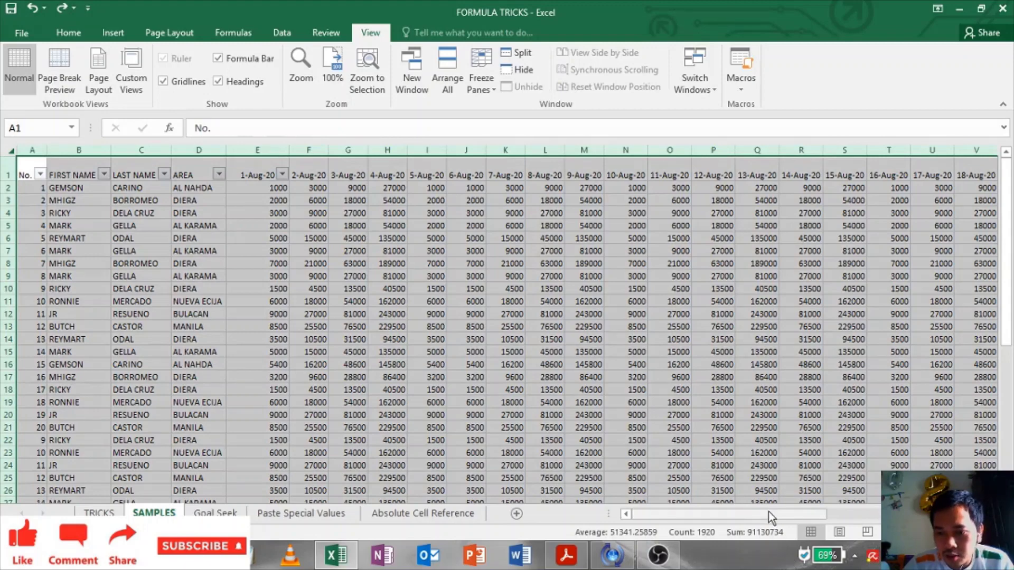
{"action": "left_click_drag", "start_coordinate": [769, 512], "coordinate": [682, 515]}
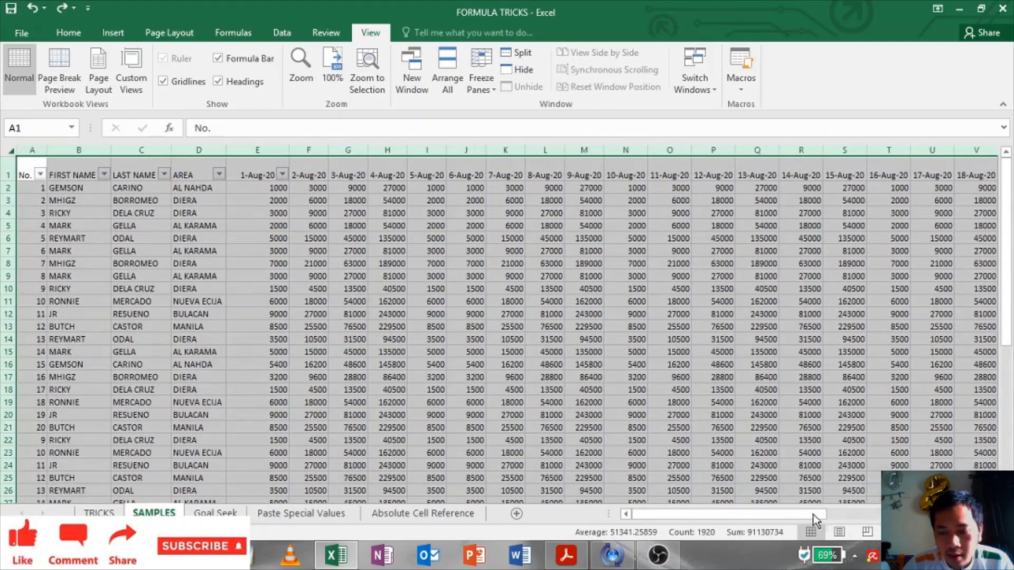
{"action": "left_click_drag", "start_coordinate": [792, 516], "coordinate": [951, 517]}
{"action": "left_click_drag", "start_coordinate": [792, 517], "coordinate": [634, 517]}
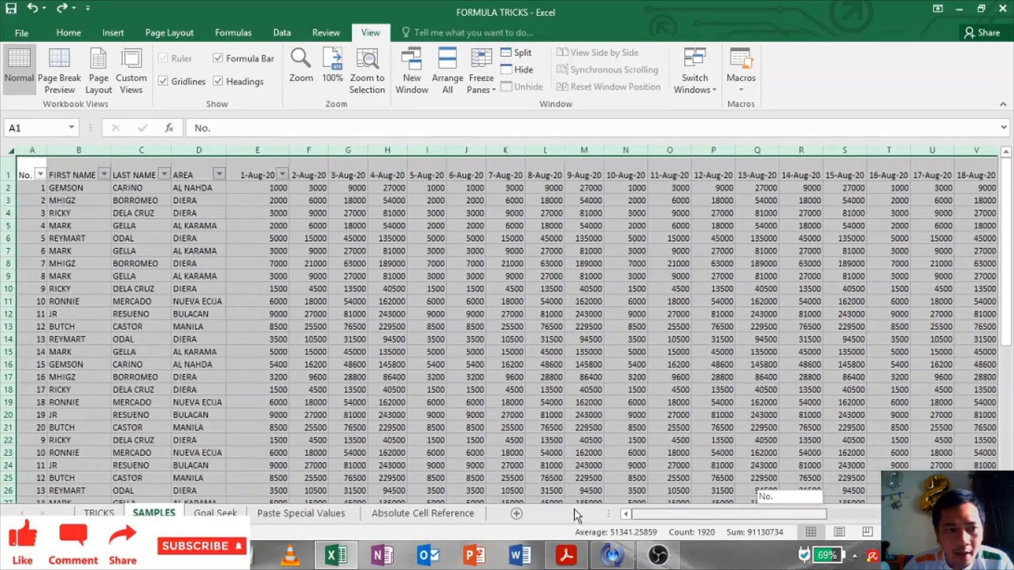
{"action": "left_click", "coordinate": [550, 288]}
{"action": "scroll", "coordinate": [584, 261], "scroll_direction": "down", "scroll_amount": 7}
{"action": "scroll", "coordinate": [570, 268], "scroll_direction": "up", "scroll_amount": 7}
{"action": "left_click", "coordinate": [142, 226]}
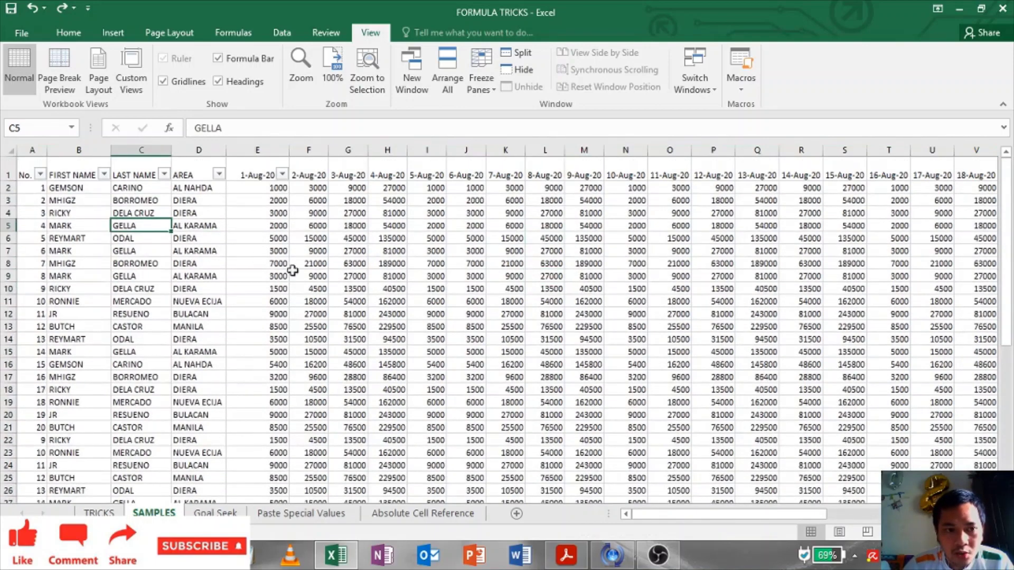
{"action": "left_click", "coordinate": [68, 32]}
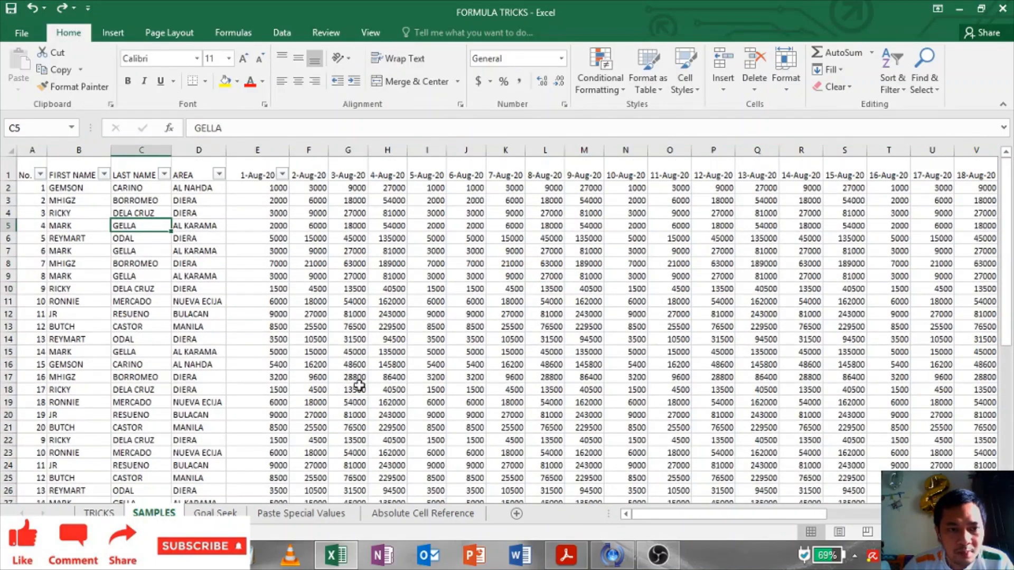
{"action": "left_click", "coordinate": [256, 201]}
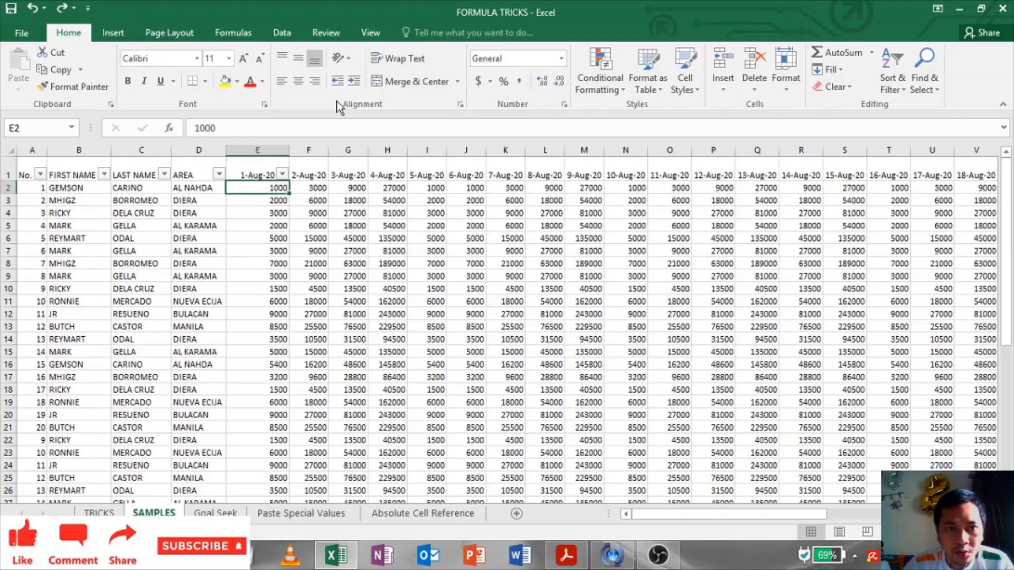
{"action": "left_click", "coordinate": [371, 33]}
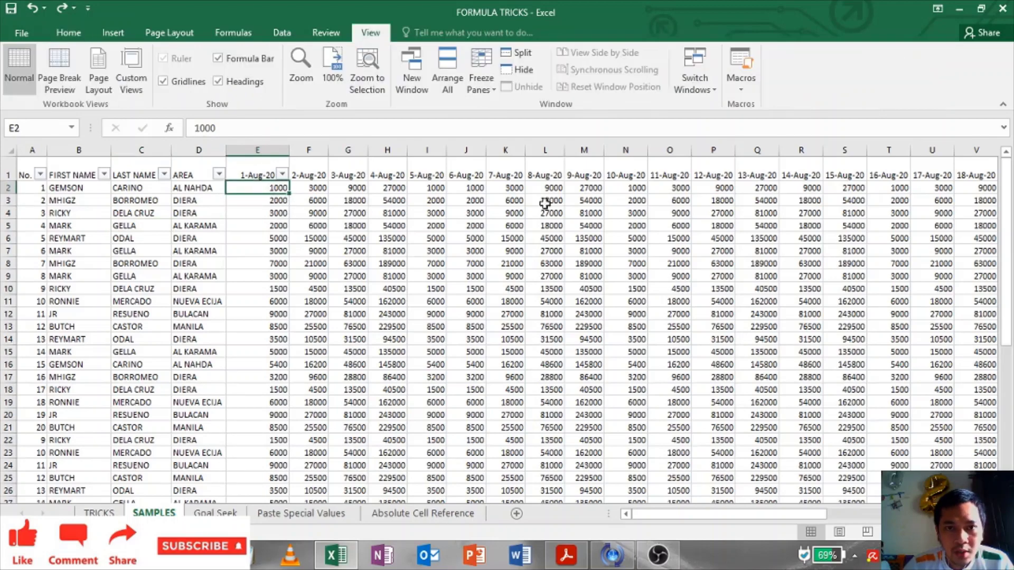
{"action": "left_click", "coordinate": [478, 90]}
{"action": "left_click", "coordinate": [496, 116]}
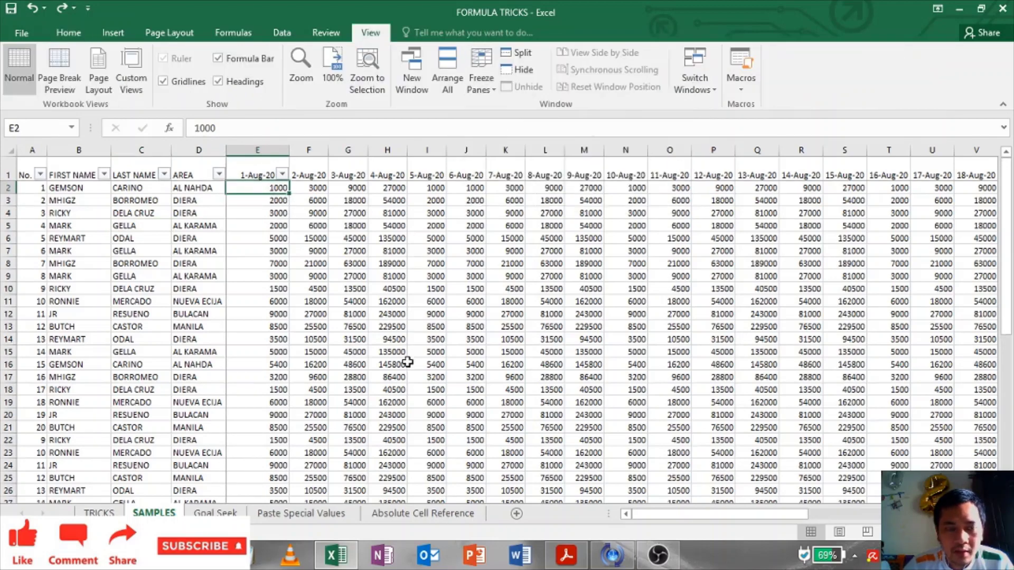
{"action": "scroll", "coordinate": [408, 362], "scroll_direction": "down", "scroll_amount": 10}
{"action": "scroll", "coordinate": [405, 357], "scroll_direction": "up", "scroll_amount": 10}
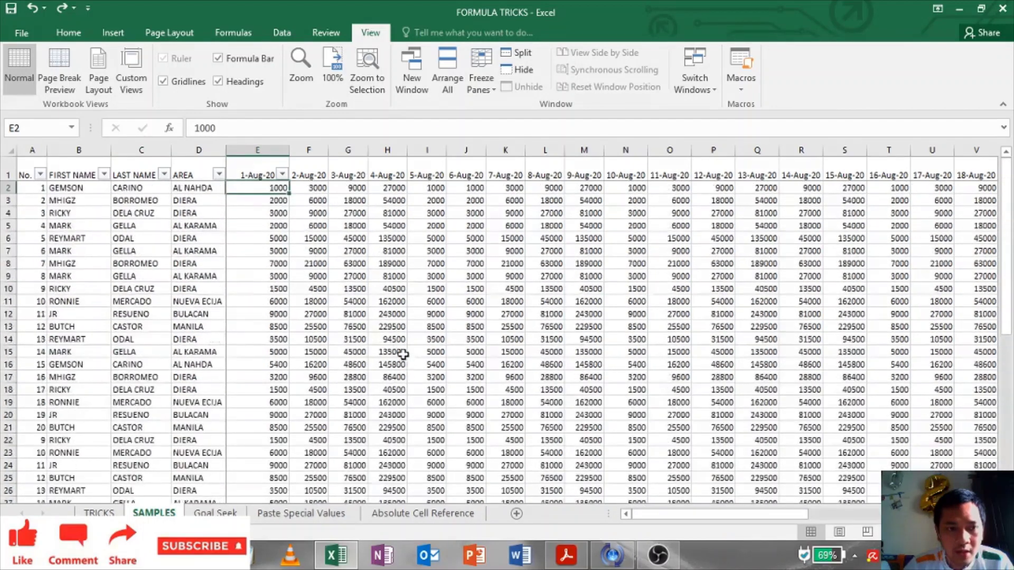
{"action": "left_click", "coordinate": [265, 262]}
{"action": "left_click", "coordinate": [257, 237]}
{"action": "left_click", "coordinate": [264, 175]}
{"action": "left_click", "coordinate": [481, 88]}
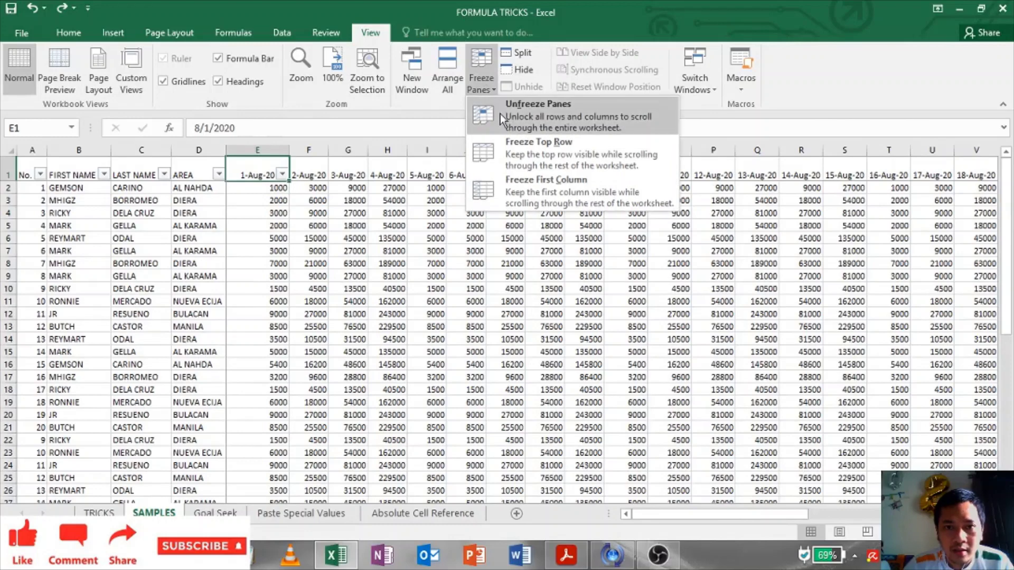
{"action": "left_click", "coordinate": [499, 113]}
{"action": "left_click", "coordinate": [349, 201]}
{"action": "left_click", "coordinate": [257, 263]}
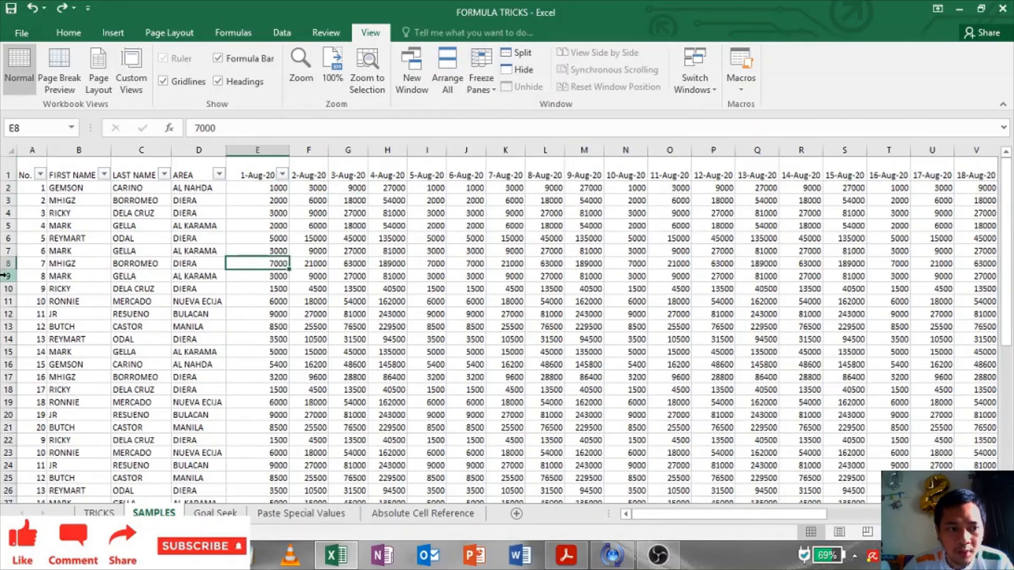
{"action": "mouse_move", "coordinate": [4, 160]}
{"action": "left_mouse_down"}
{"action": "mouse_move", "coordinate": [14, 167]}
{"action": "mouse_move", "coordinate": [6, 270]}
{"action": "mouse_move", "coordinate": [21, 170]}
{"action": "mouse_move", "coordinate": [9, 274]}
{"action": "left_mouse_up"}
{"action": "left_click", "coordinate": [387, 339]}
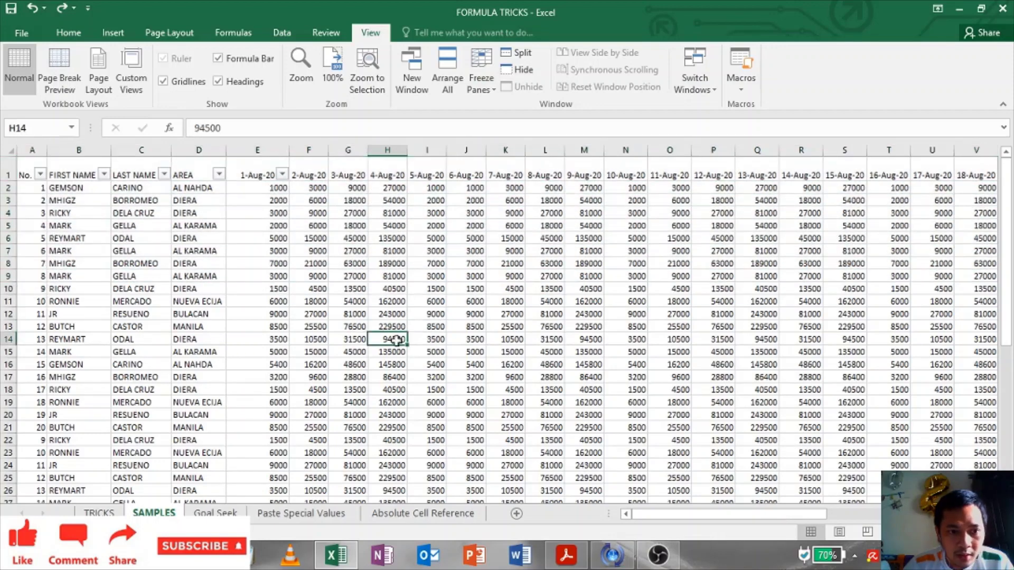
{"action": "left_click", "coordinate": [274, 268]}
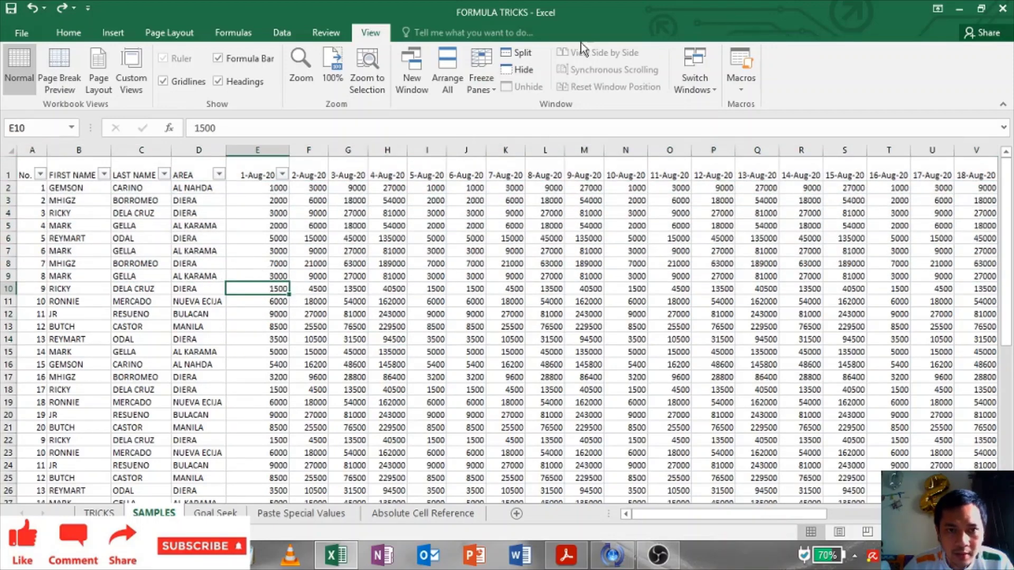
{"action": "left_click", "coordinate": [491, 87]}
{"action": "left_click", "coordinate": [510, 114]}
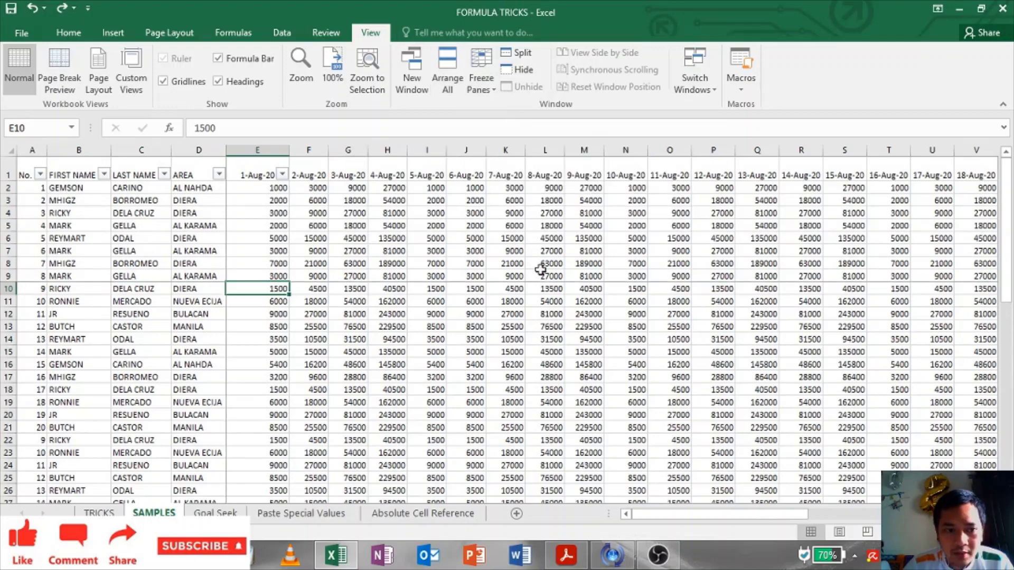
{"action": "scroll", "coordinate": [552, 403], "scroll_direction": "down", "scroll_amount": 7}
{"action": "scroll", "coordinate": [553, 403], "scroll_direction": "up", "scroll_amount": 7}
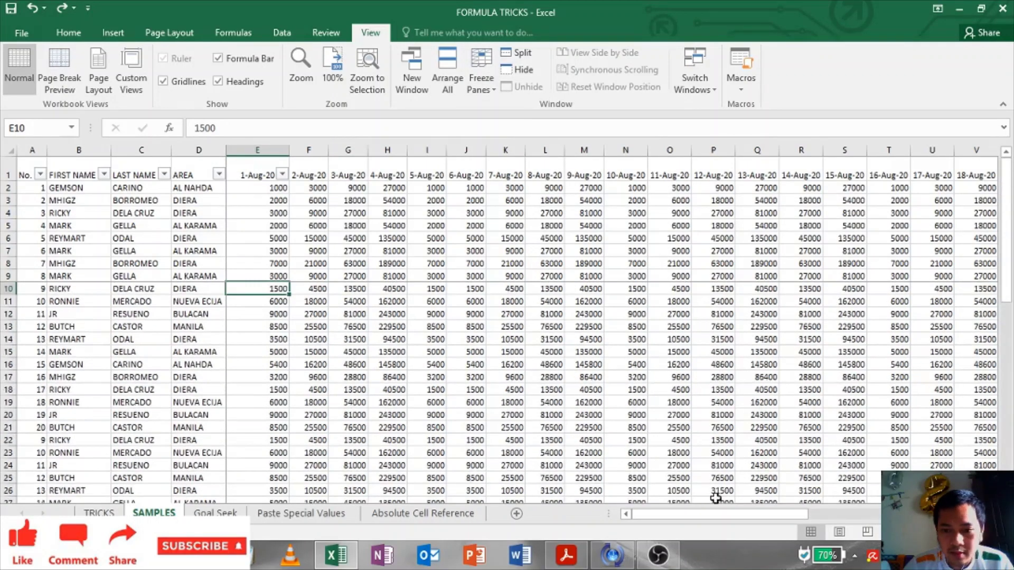
{"action": "left_click_drag", "start_coordinate": [711, 523], "coordinate": [570, 524]}
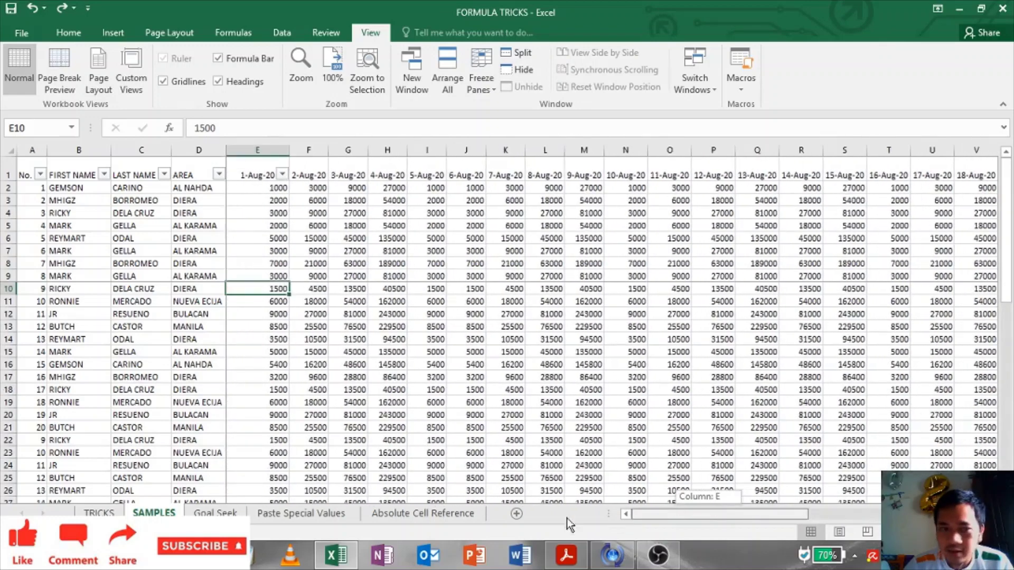
{"action": "left_click", "coordinate": [487, 84]}
{"action": "left_click", "coordinate": [494, 115]}
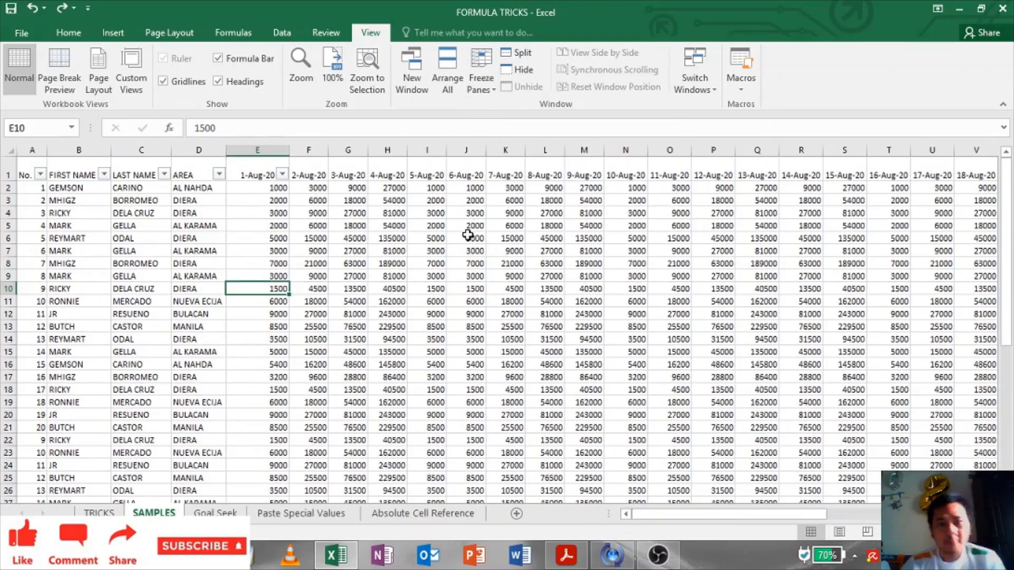